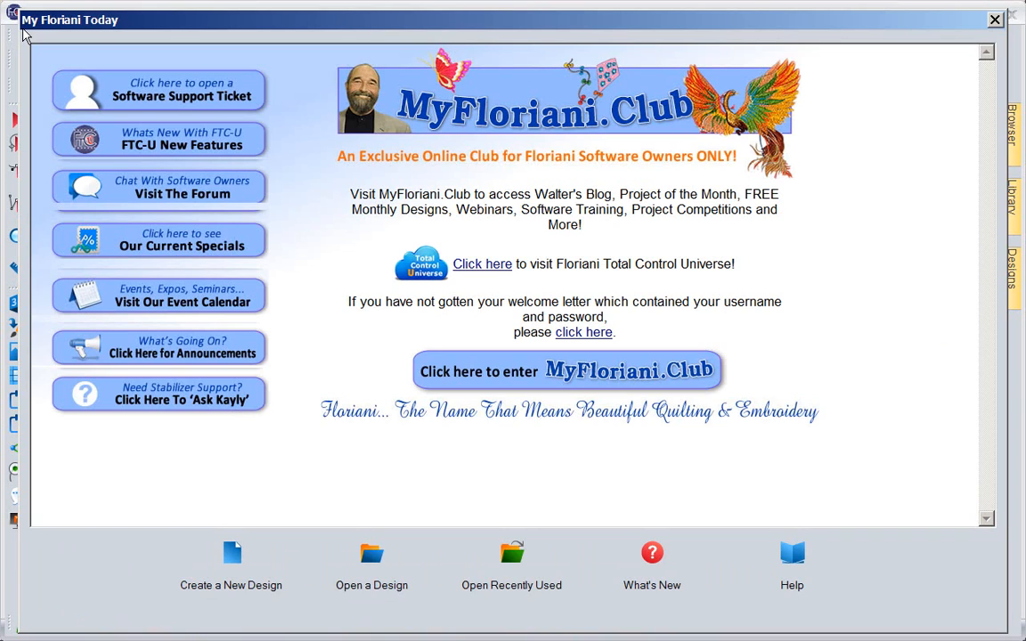
# - Close the welcome window and create a new blank design page
pyautogui.click(994, 20)
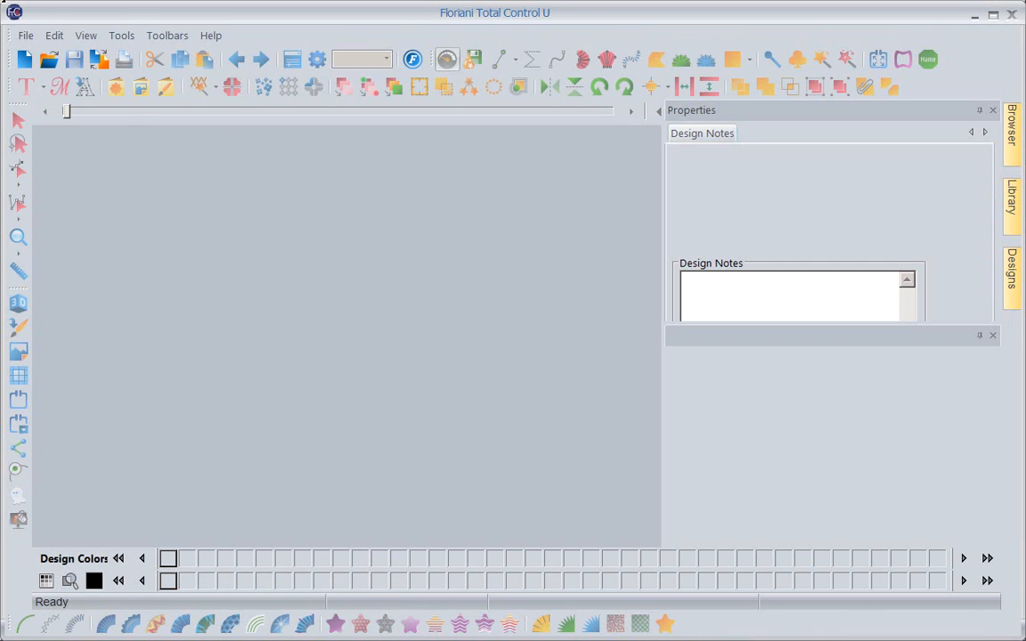
pyautogui.click(25, 61)
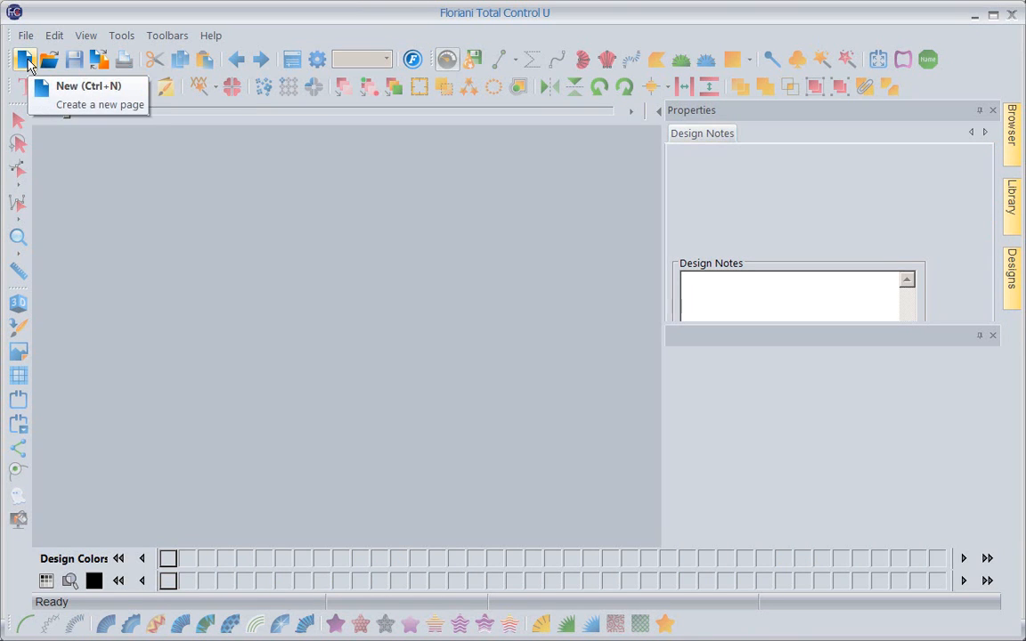
pyautogui.click(25, 60)
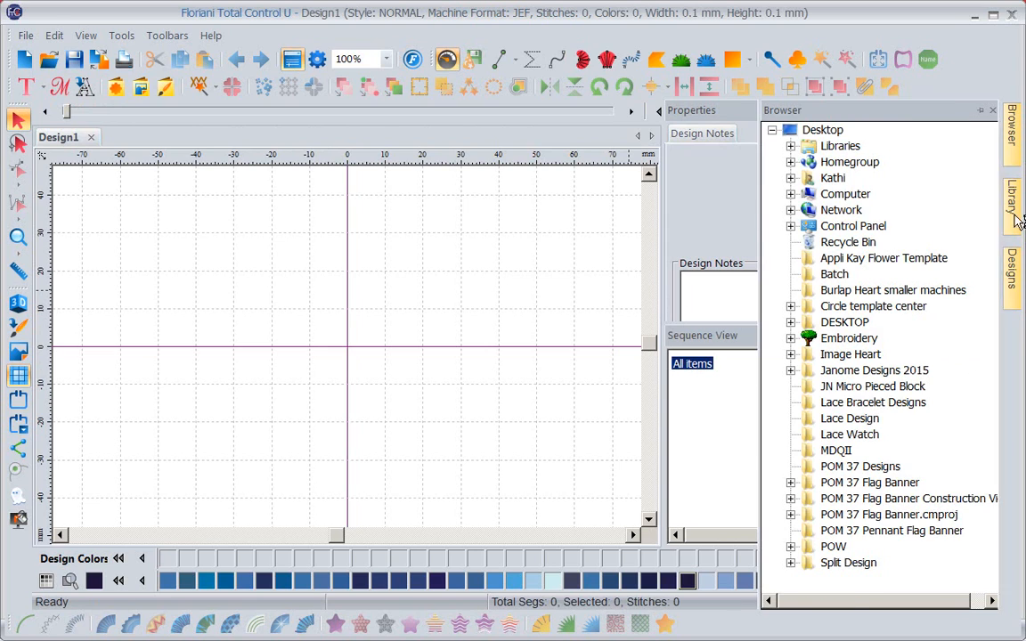
# - Select the February2015 folder inside FEBRUARY under Free Monthly Designs in the design library
pyautogui.moveTo(1014, 202)
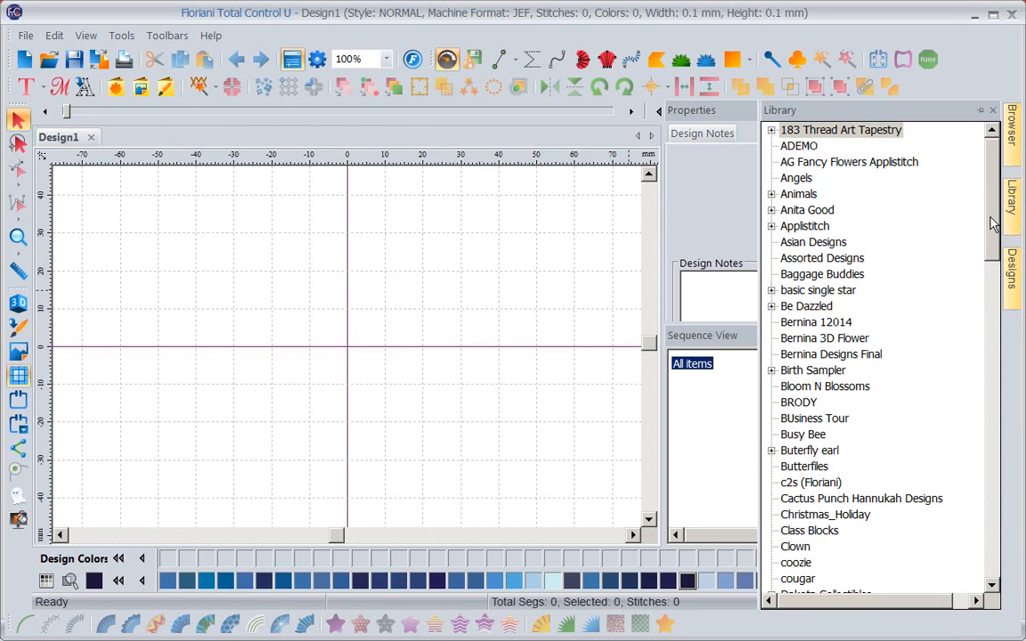
pyautogui.moveTo(994, 223); pyautogui.dragTo(999, 352)
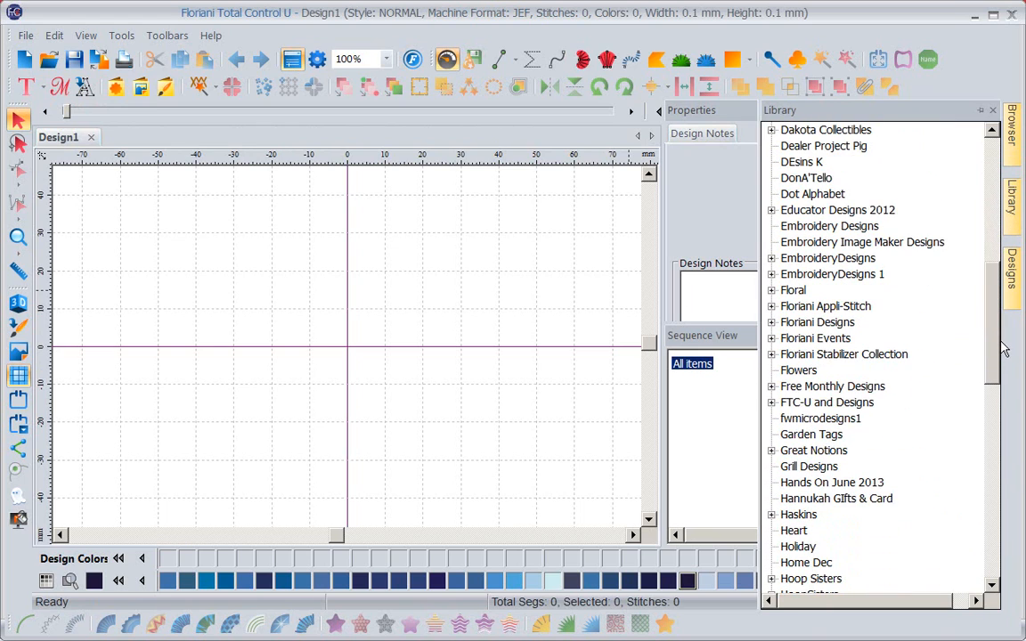
pyautogui.click(771, 387)
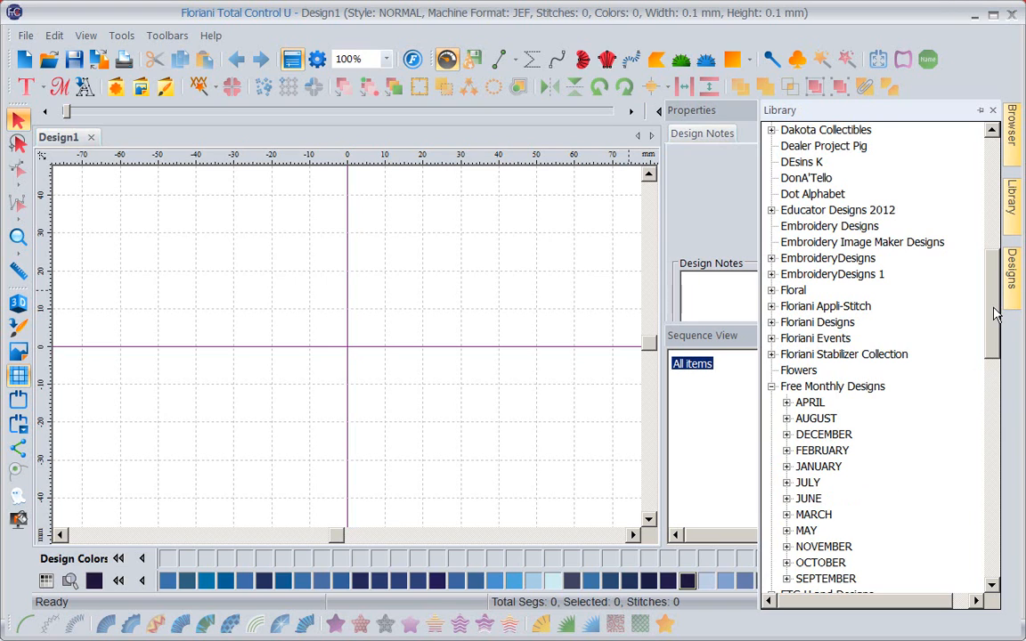
pyautogui.moveTo(995, 318); pyautogui.dragTo(995, 360)
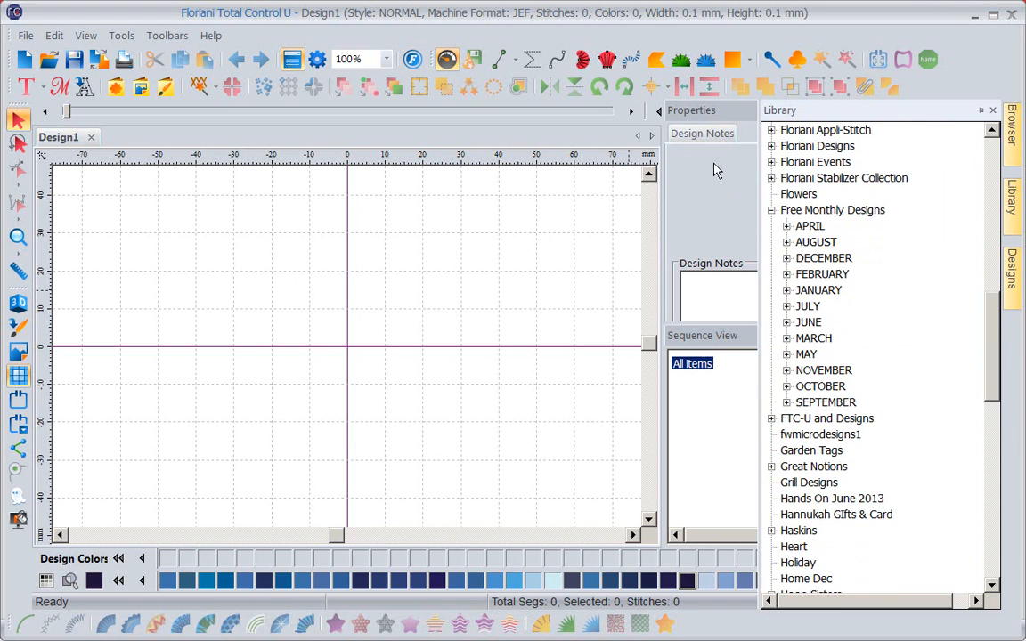
pyautogui.click(786, 275)
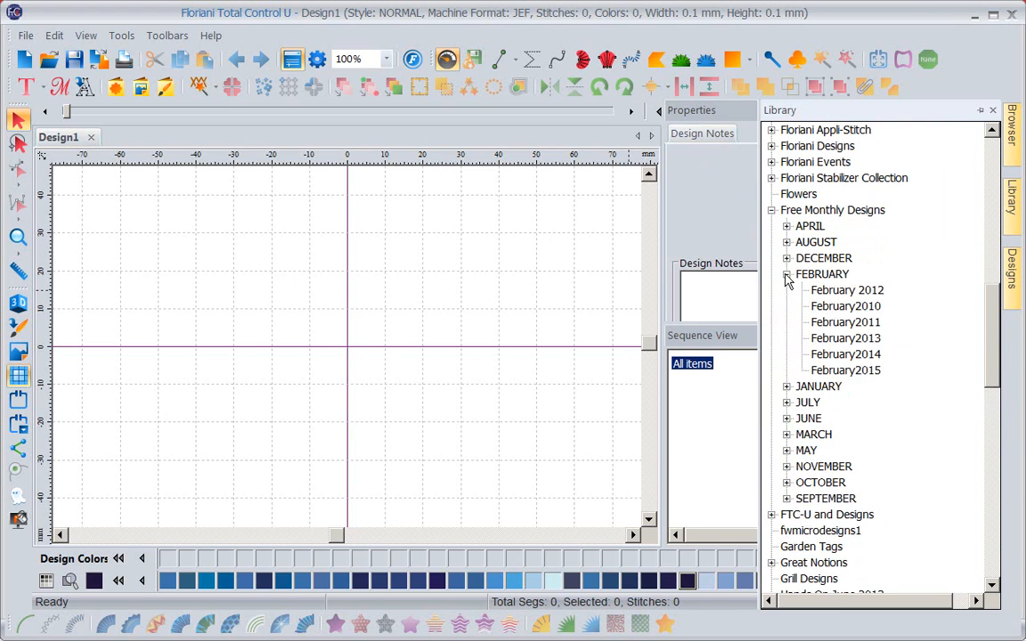
pyautogui.click(851, 374)
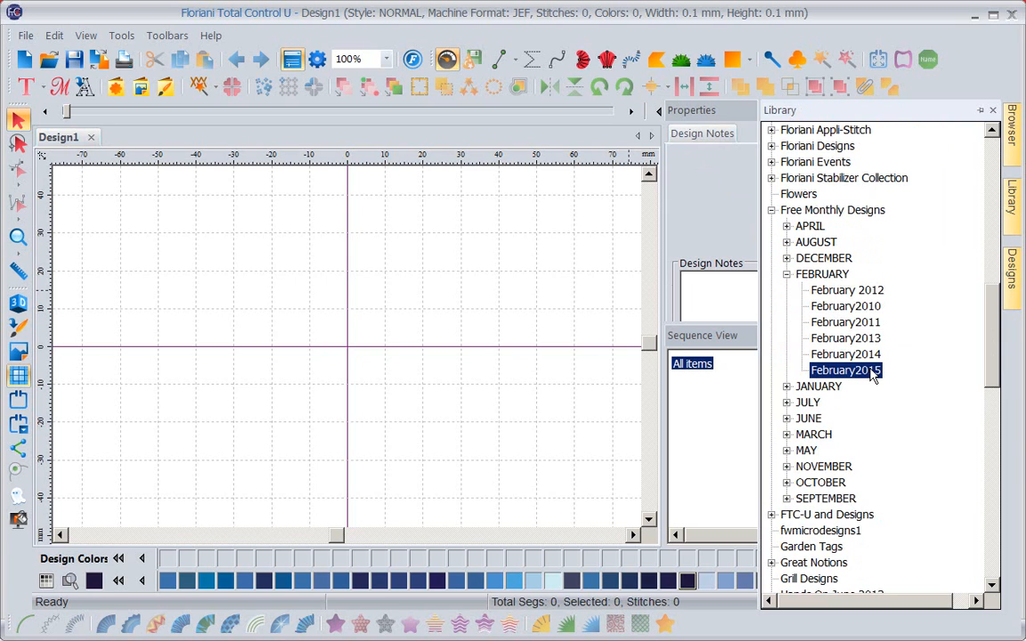
# - Place the horseshoe and clover design February Design 4.waf from the selected folder onto the blank page
pyautogui.click(1013, 267)
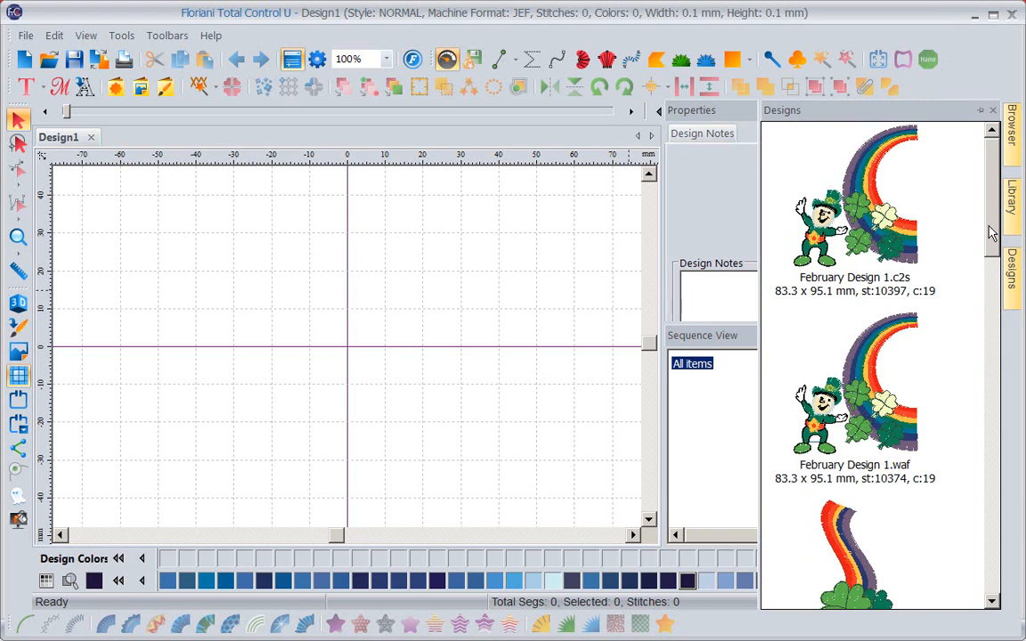
pyautogui.moveTo(994, 235); pyautogui.dragTo(989, 487)
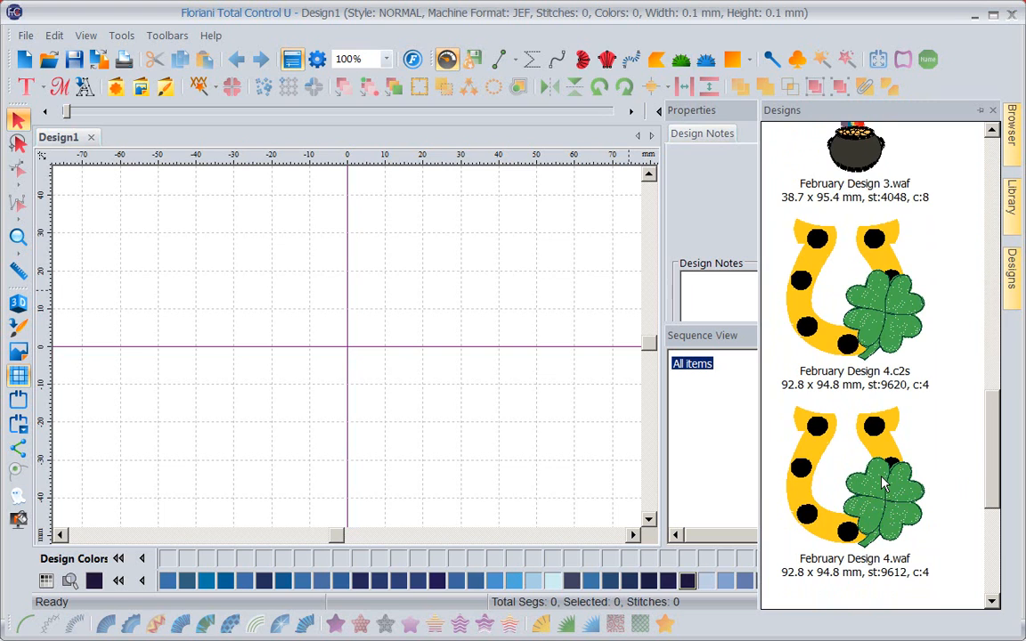
pyautogui.moveTo(884, 483); pyautogui.dragTo(611, 343)
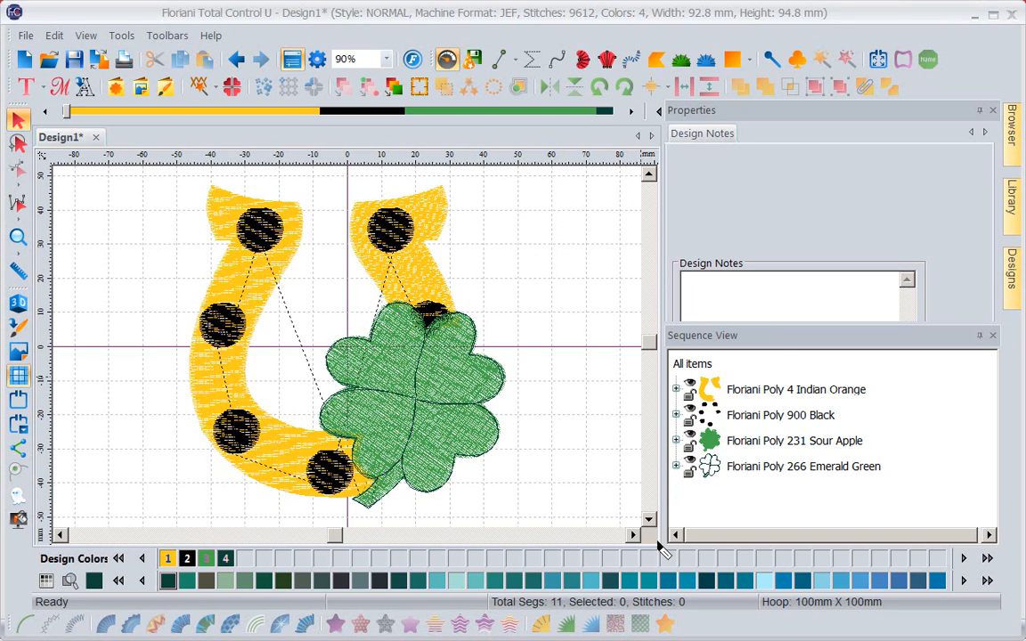
pyautogui.moveTo(658, 542)
pyautogui.mouseDown()
pyautogui.moveTo(658, 331)
pyautogui.moveTo(682, 318)
pyautogui.moveTo(996, 329)
pyautogui.mouseUp()
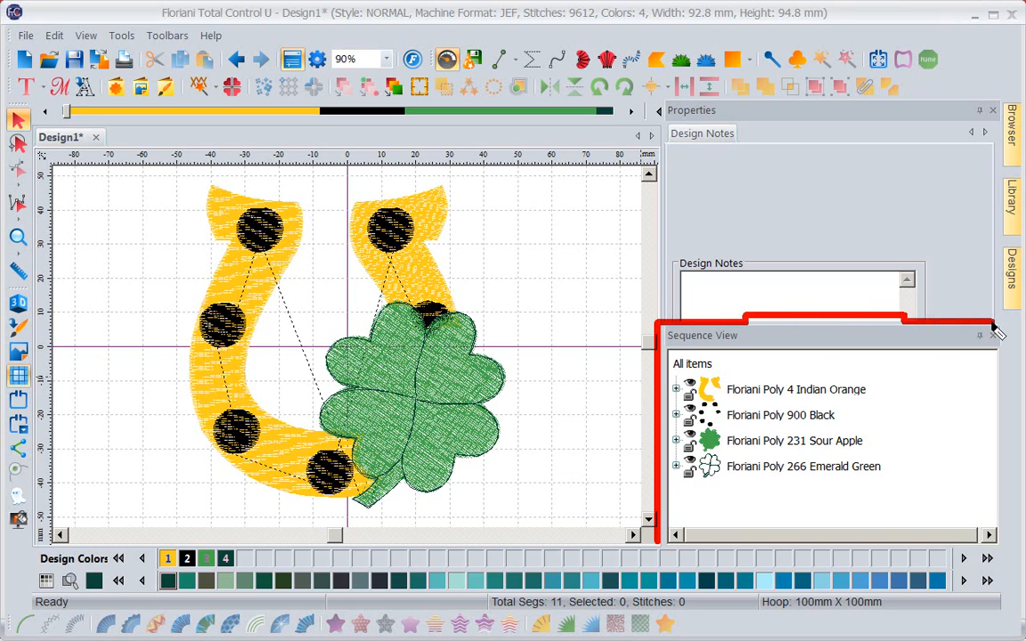
pyautogui.press('Escape')
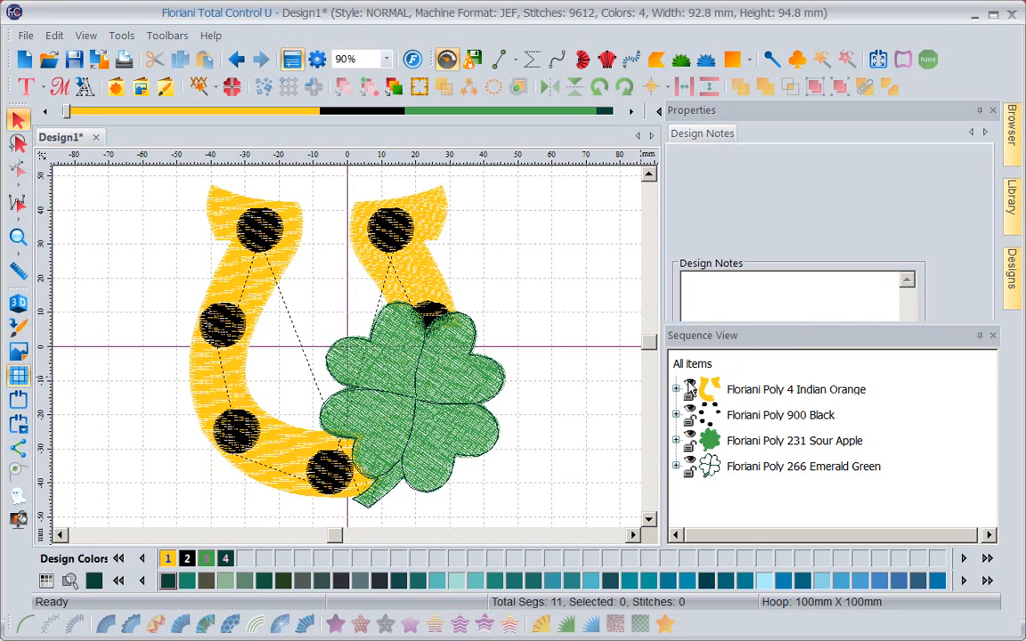
# - Hide the Floriani Poly 4 Indian Orange horseshoe and the Floriani Poly 900 Black dots
pyautogui.click(692, 387)
pyautogui.click(691, 388)
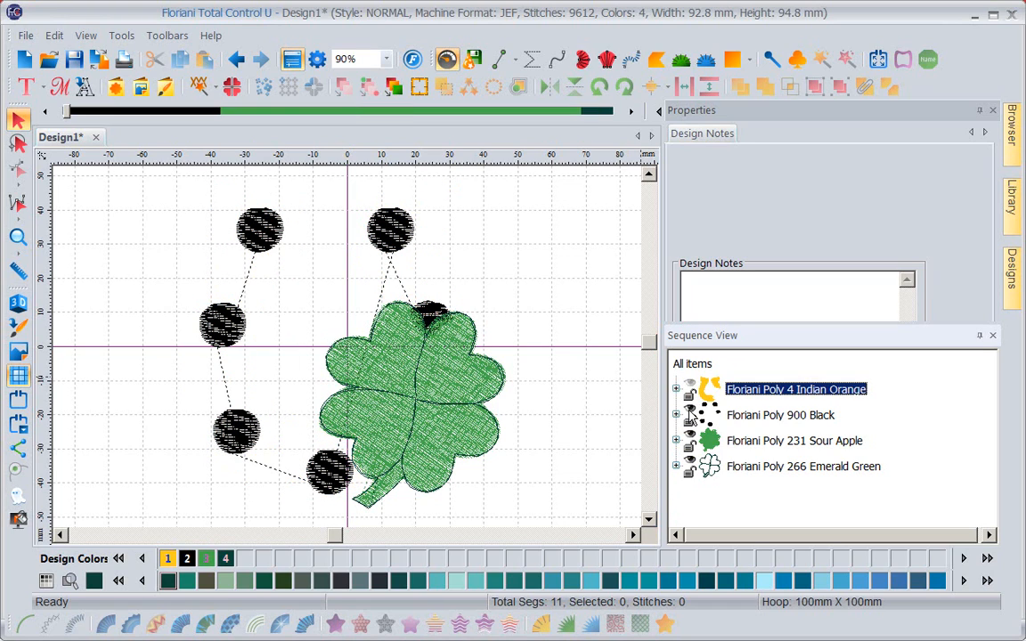
pyautogui.click(691, 413)
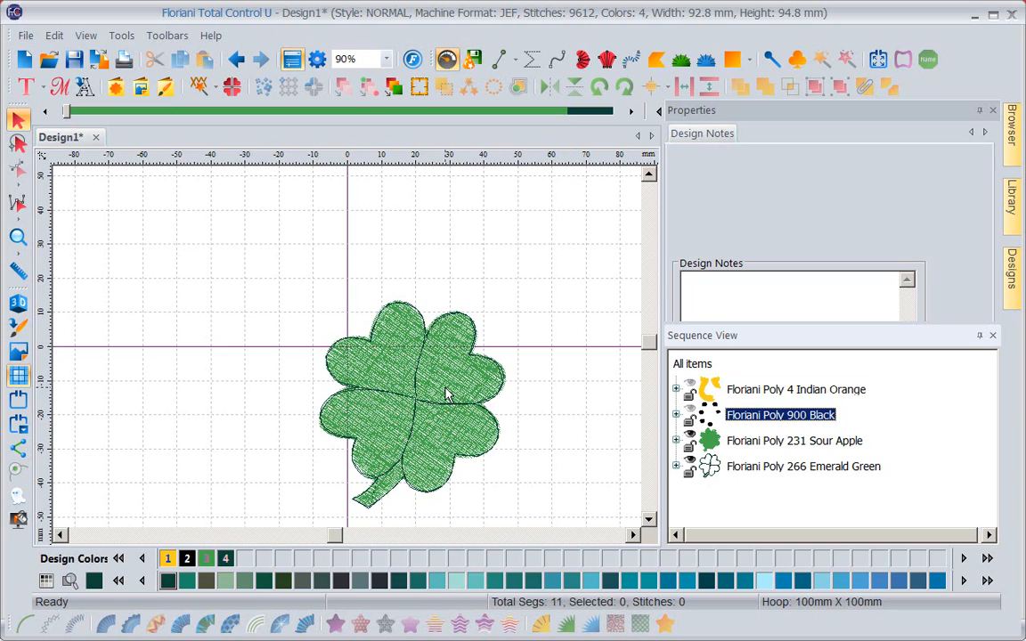
# - Lasso the whole four-leaf clover, including its fill and outline, and copy it
pyautogui.click(18, 144)
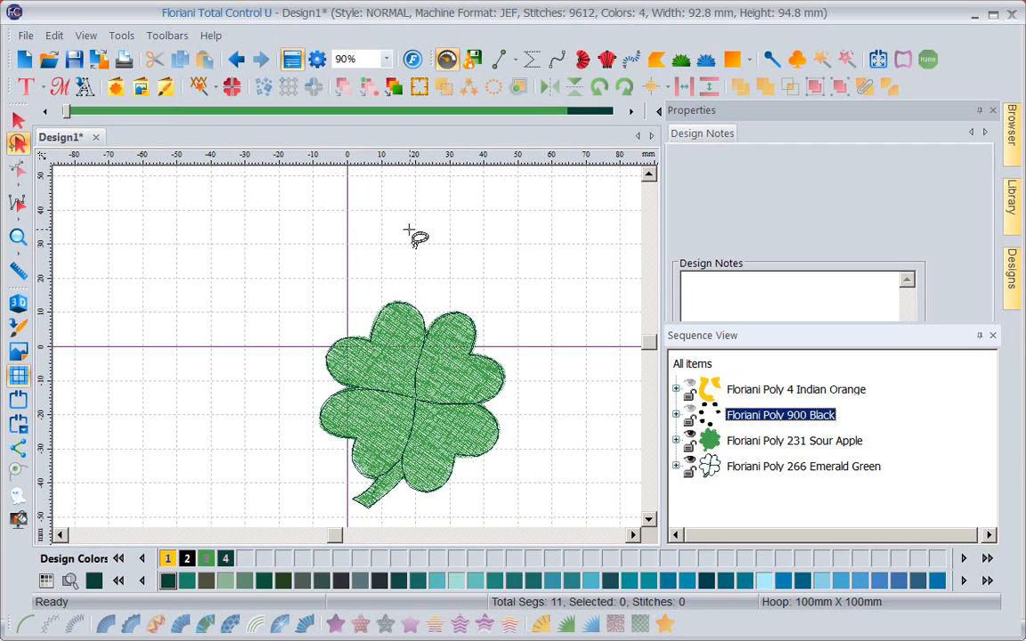
pyautogui.moveTo(401, 221)
pyautogui.mouseDown()
pyautogui.moveTo(247, 347)
pyautogui.moveTo(257, 457)
pyautogui.moveTo(273, 489)
pyautogui.moveTo(352, 518)
pyautogui.moveTo(424, 523)
pyautogui.moveTo(530, 489)
pyautogui.moveTo(562, 345)
pyautogui.moveTo(531, 284)
pyautogui.moveTo(437, 221)
pyautogui.mouseUp()
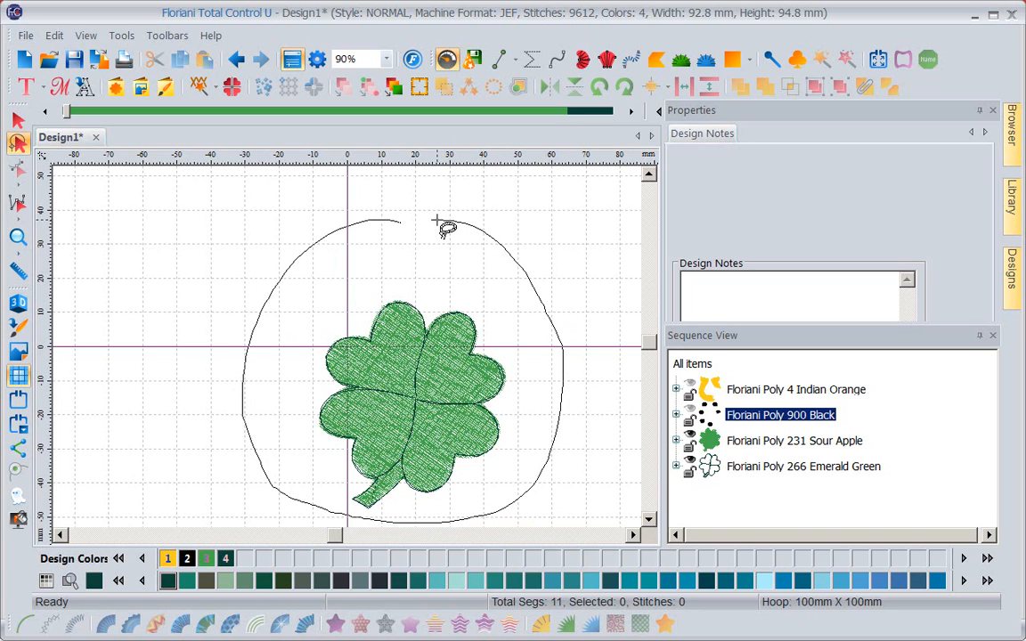
pyautogui.moveTo(436, 221); pyautogui.dragTo(437, 221)
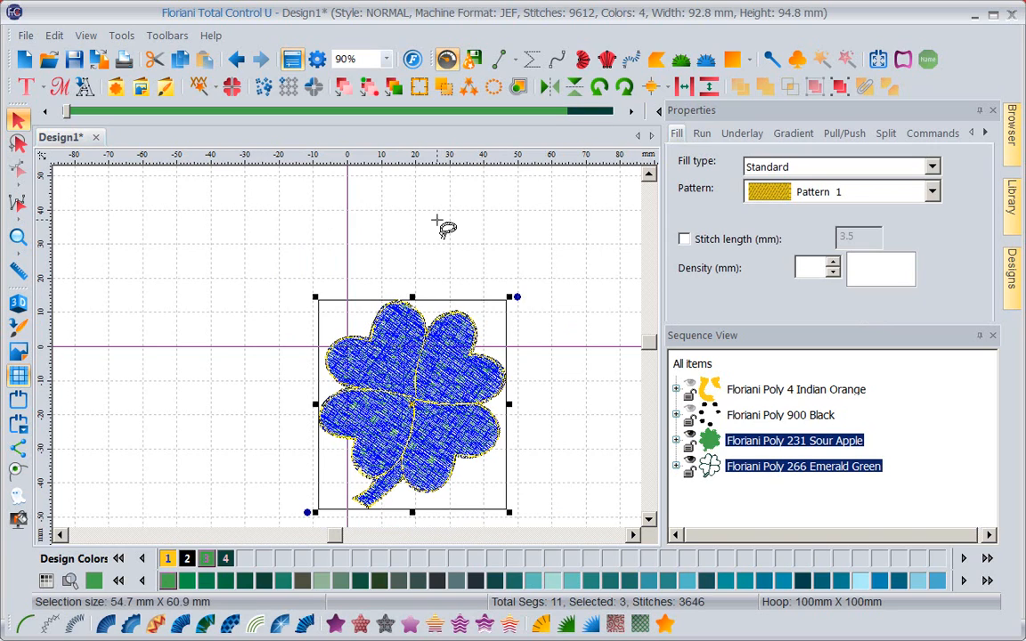
pyautogui.rightClick(437, 348)
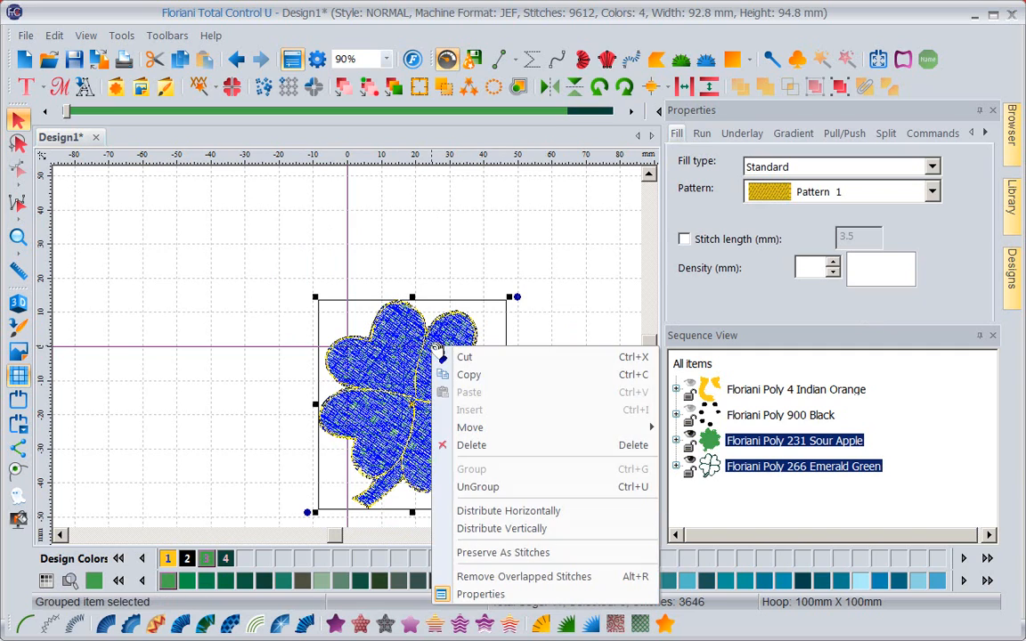
pyautogui.click(468, 375)
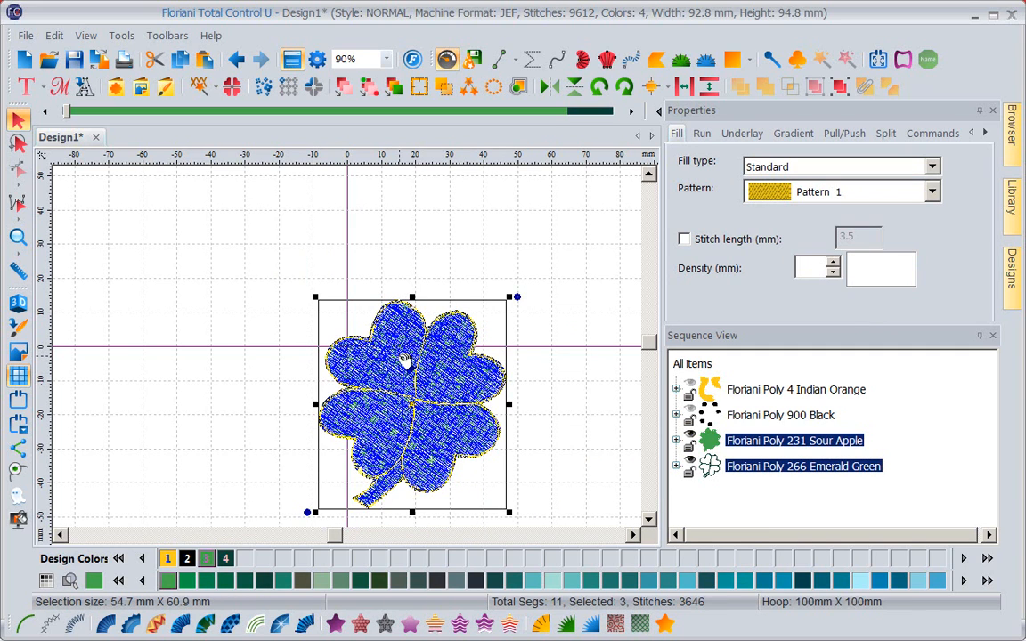
# - Create a second design page, paste the copied clover onto it and deselect it
pyautogui.click(24, 59)
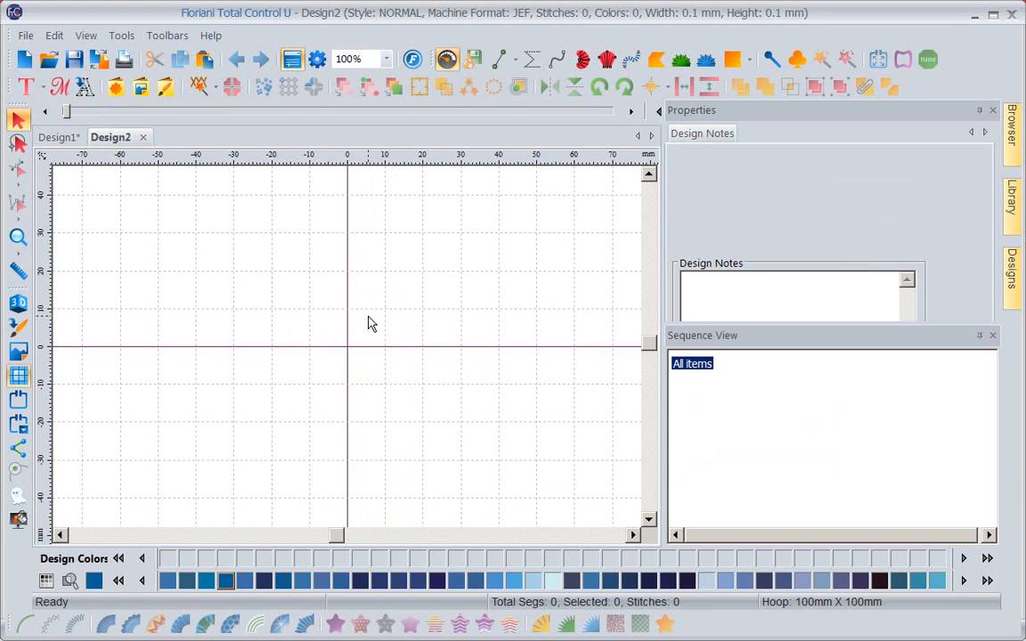
pyautogui.rightClick(368, 327)
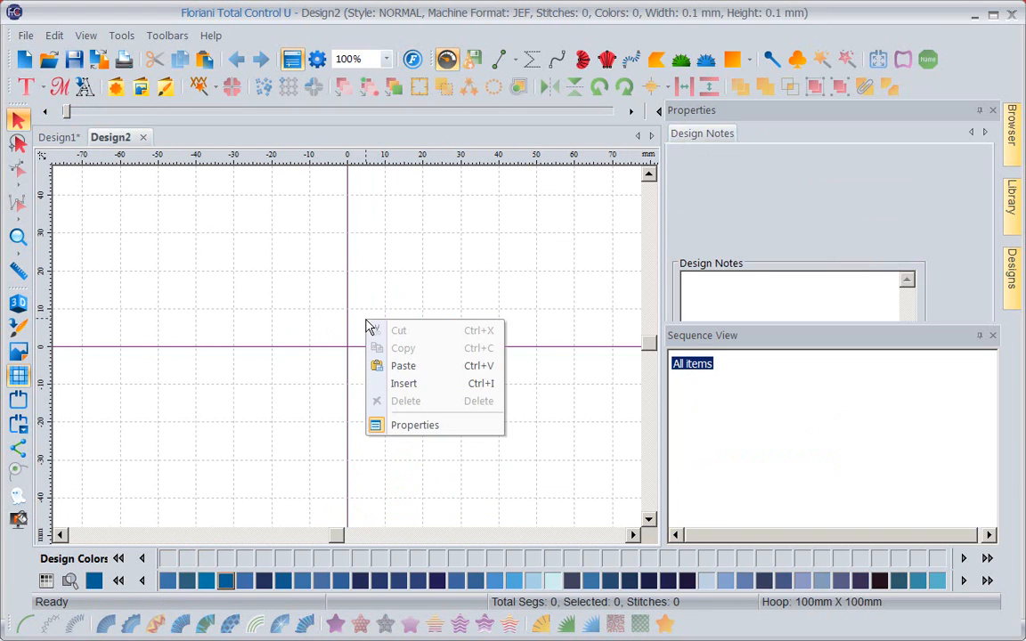
pyautogui.click(403, 366)
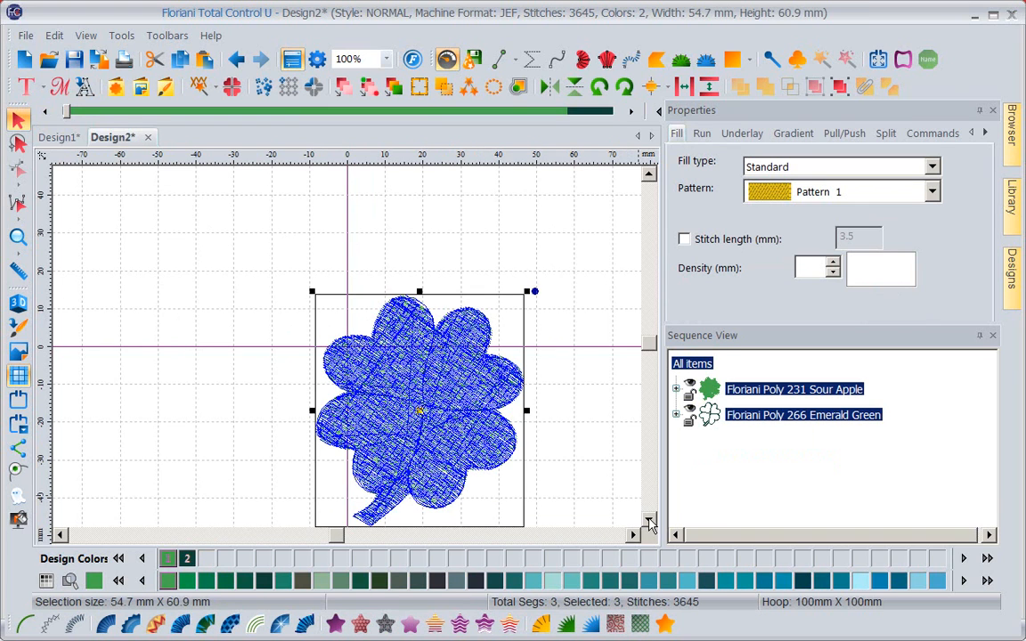
pyautogui.scroll(-3, 588, 467)
pyautogui.click(610, 394)
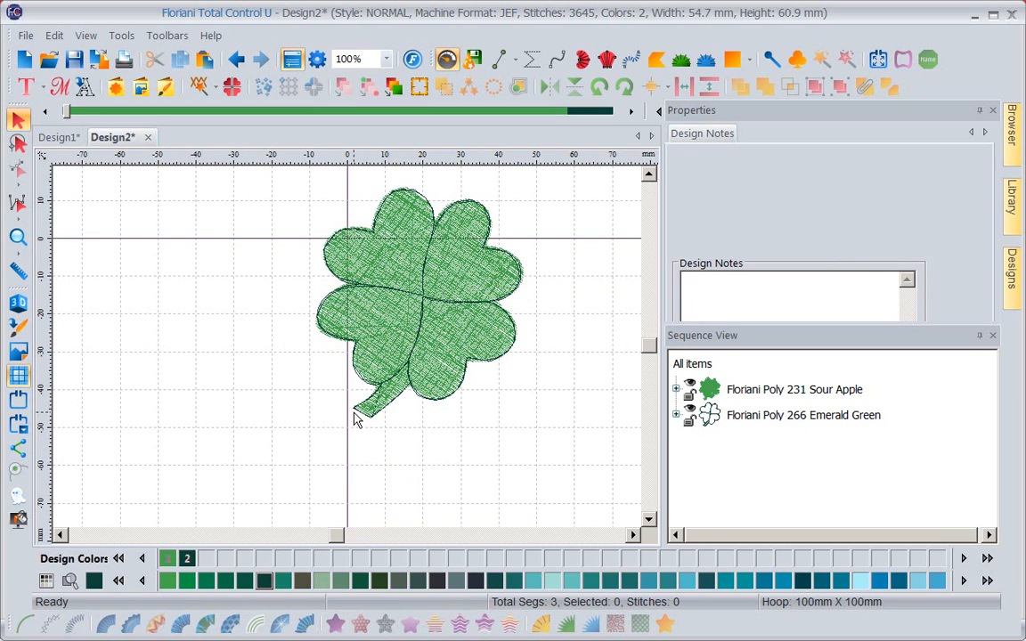
# - Open the clover's Sour Apple fill for shape editing at the stem, with only its Outlines points editable
pyautogui.click(676, 389)
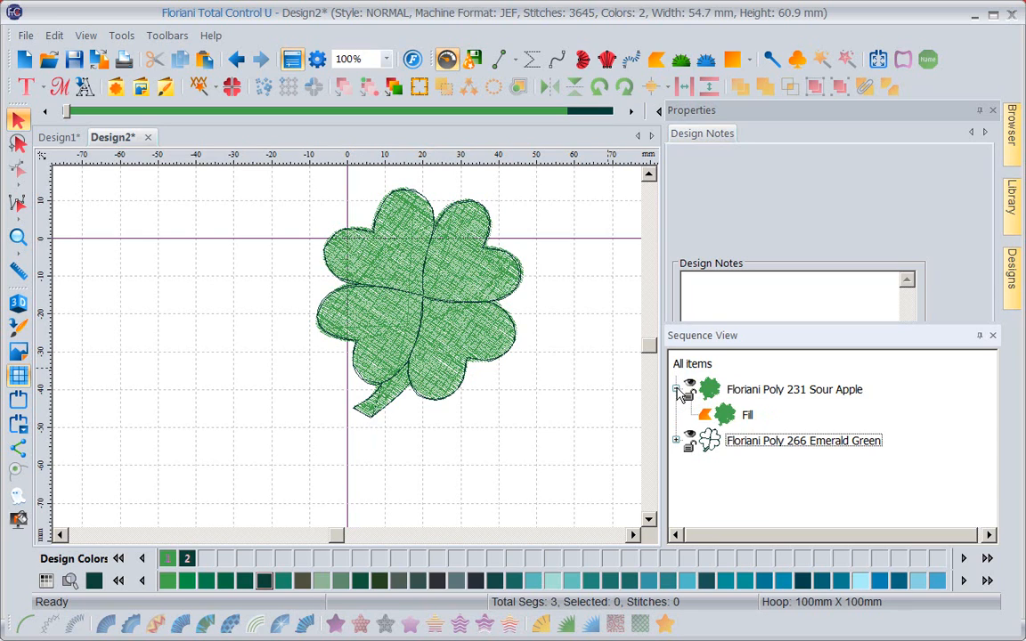
pyautogui.click(727, 419)
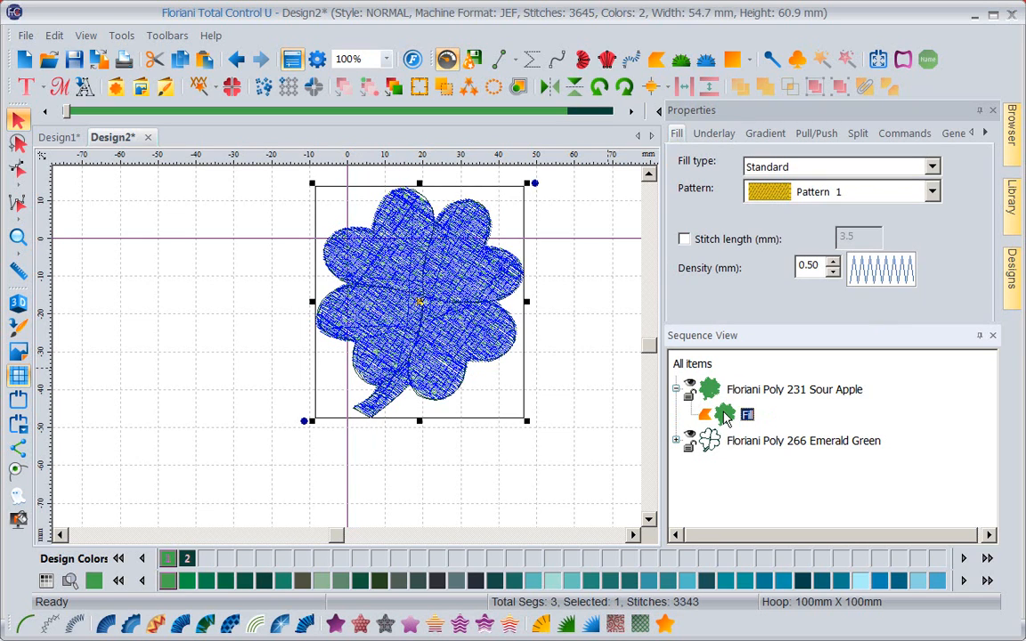
pyautogui.click(20, 171)
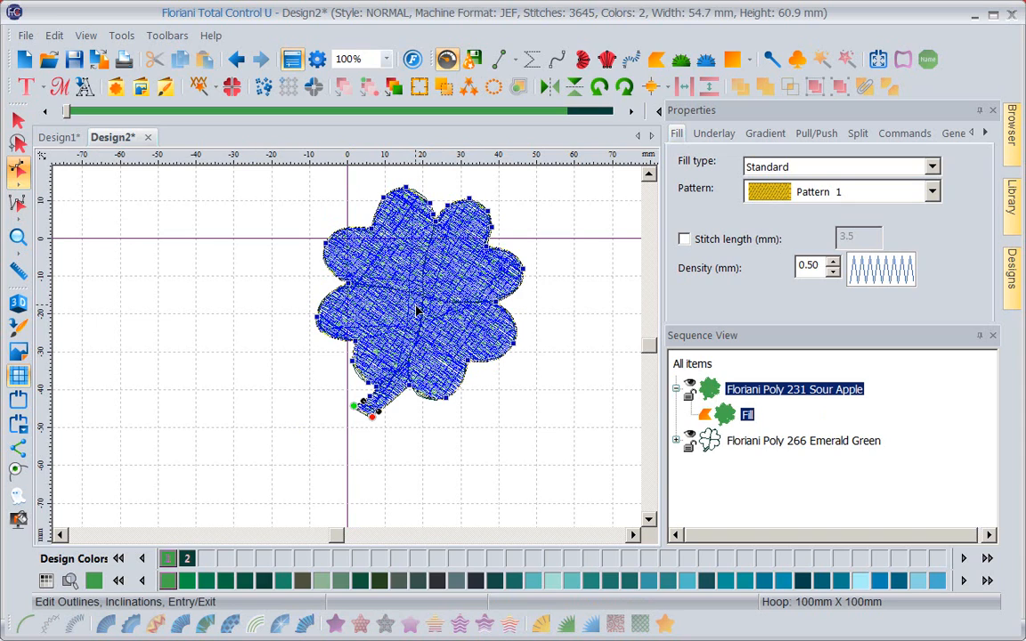
pyautogui.click(18, 240)
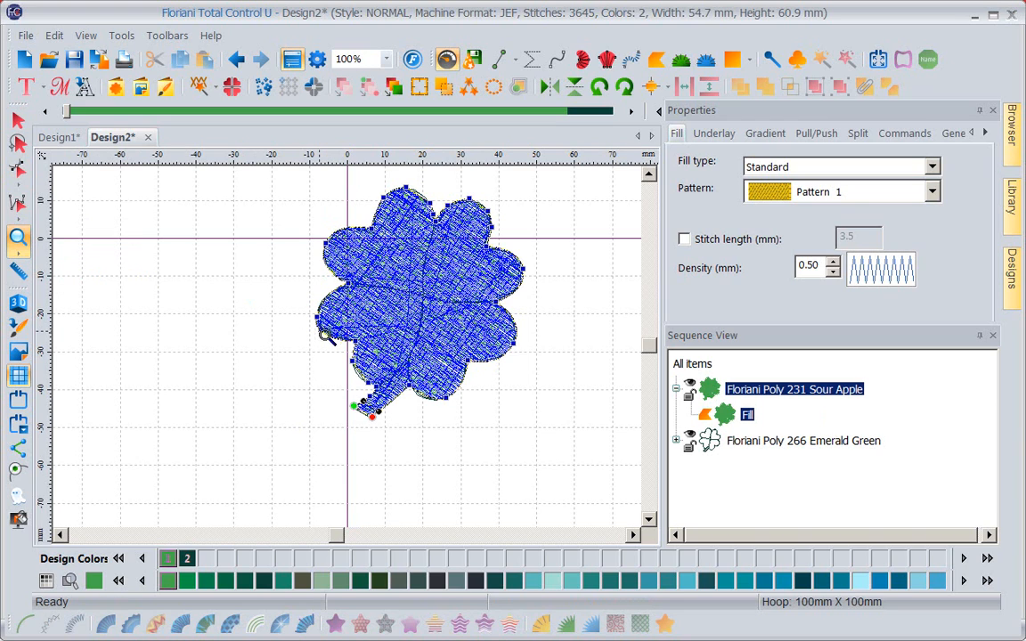
pyautogui.moveTo(325, 334); pyautogui.dragTo(474, 469)
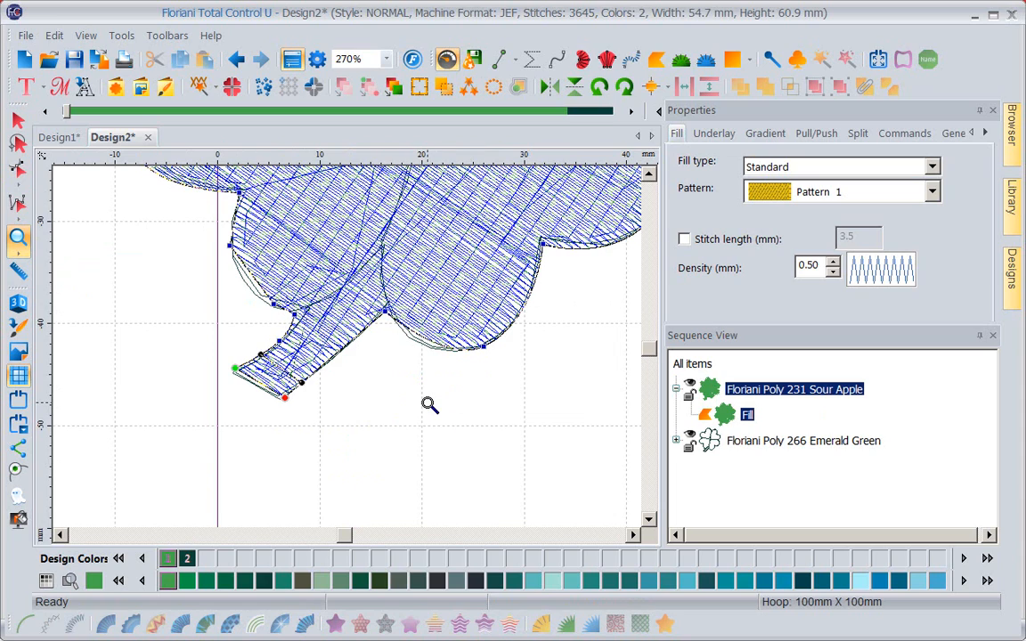
pyautogui.press('Escape')
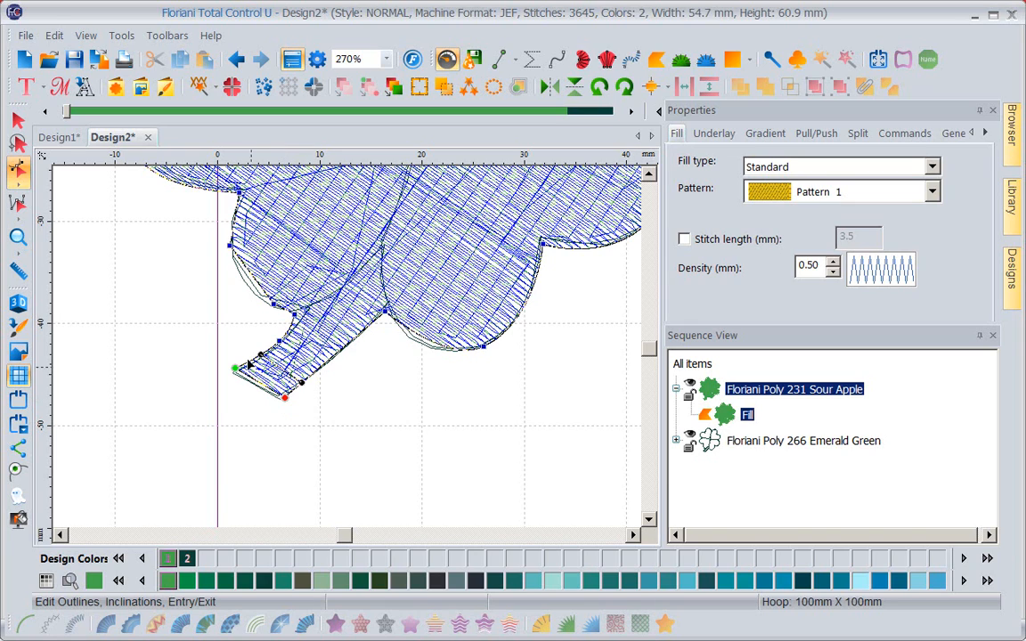
pyautogui.rightClick(318, 371)
pyautogui.moveTo(374, 380)
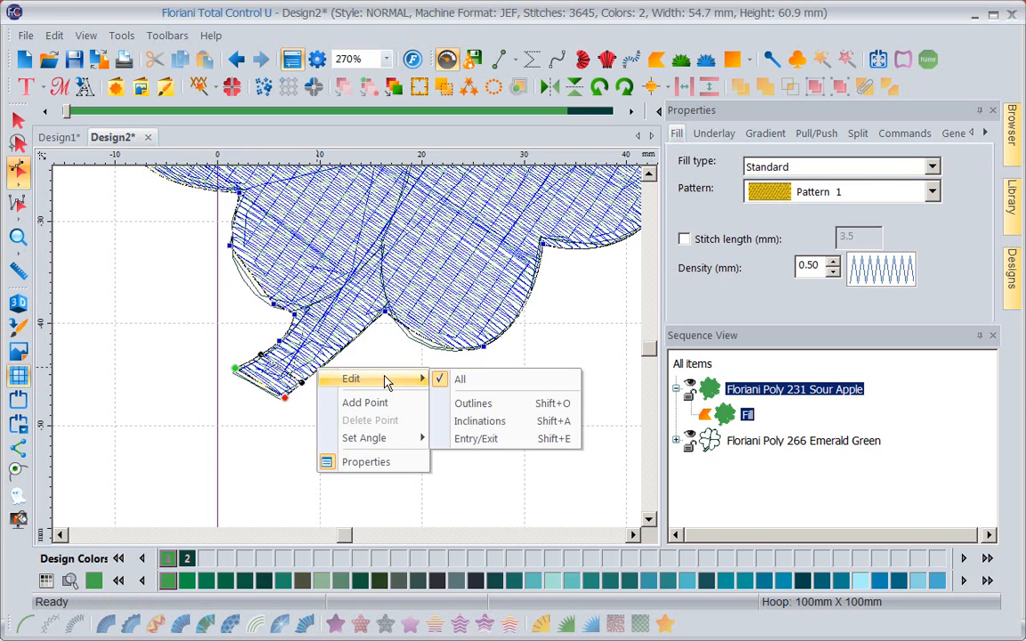
pyautogui.click(476, 406)
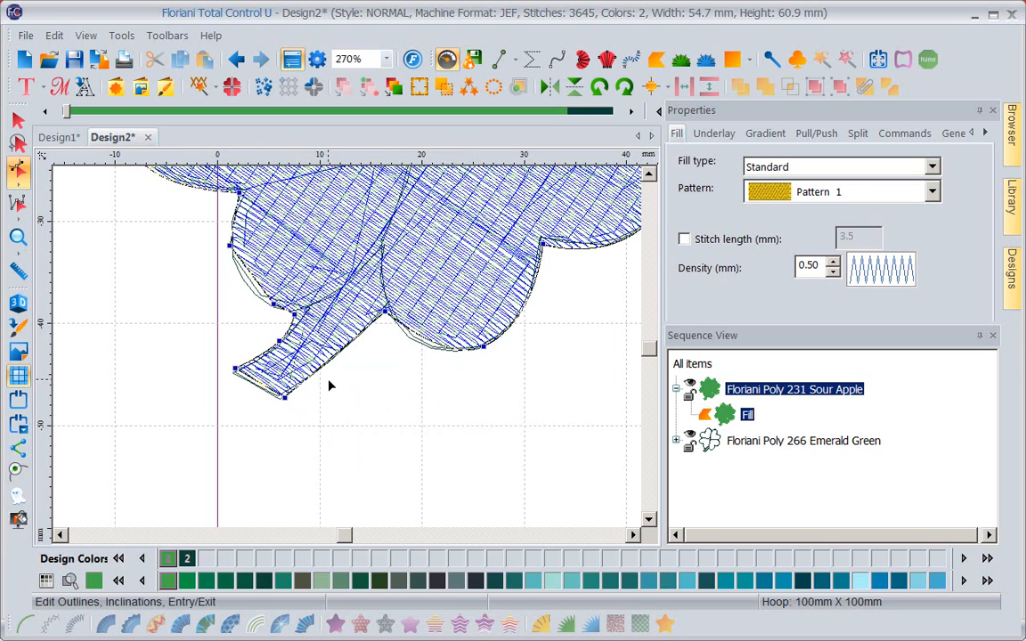
# - Move the Sour Apple fill's outline points at the stem tip outward past the dark outline and apply the new shape
pyautogui.click(283, 401)
pyautogui.moveTo(284, 395); pyautogui.dragTo(286, 402)
pyautogui.moveTo(287, 397); pyautogui.dragTo(282, 397)
pyautogui.moveTo(284, 397); pyautogui.dragTo(285, 414)
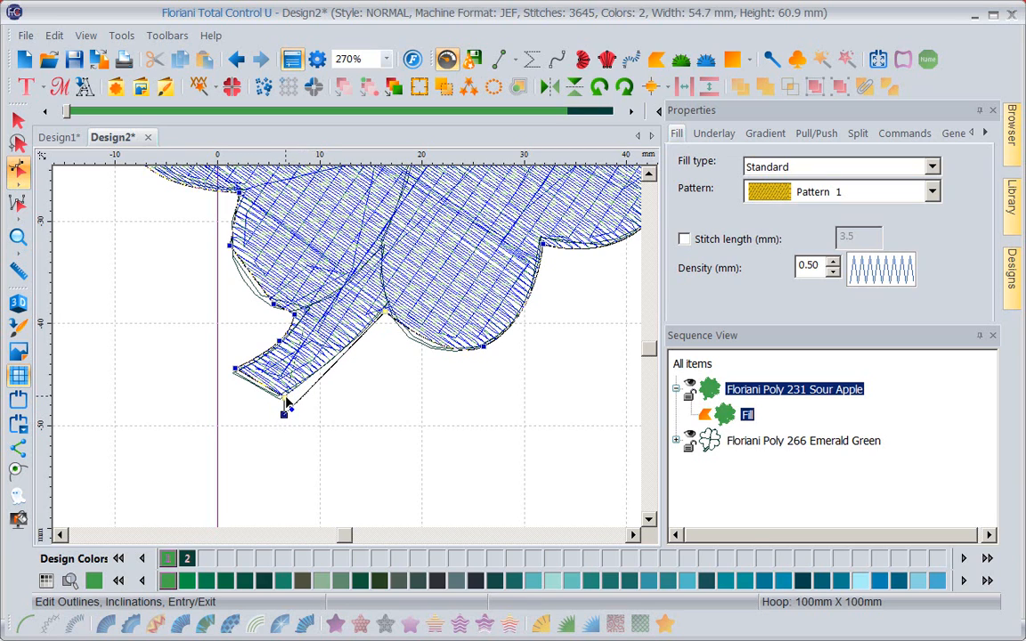
pyautogui.moveTo(284, 407); pyautogui.dragTo(266, 405)
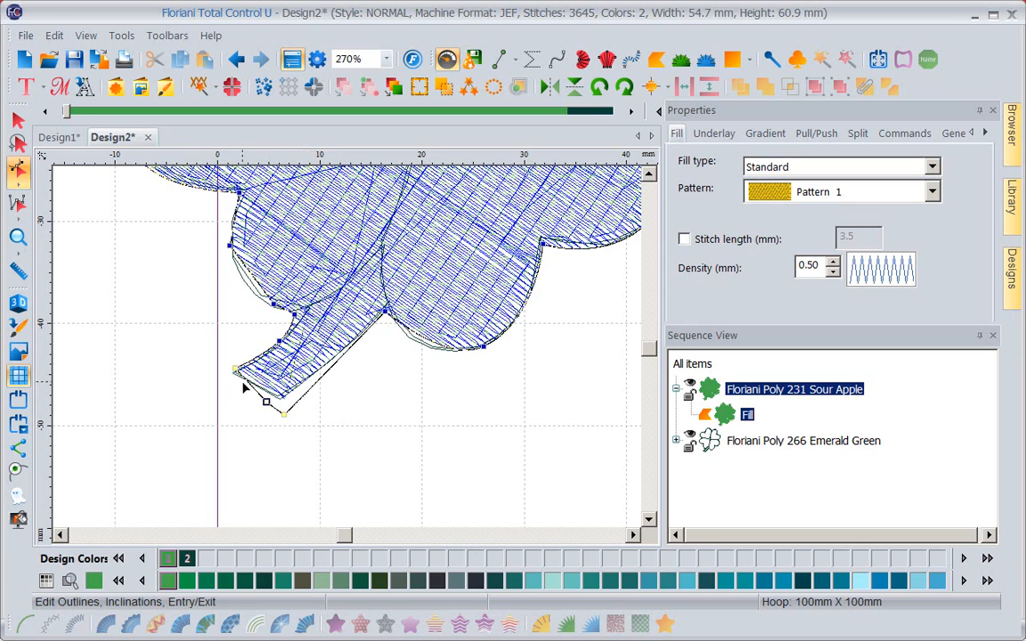
pyautogui.moveTo(235, 368); pyautogui.dragTo(228, 377)
pyautogui.press('Return')
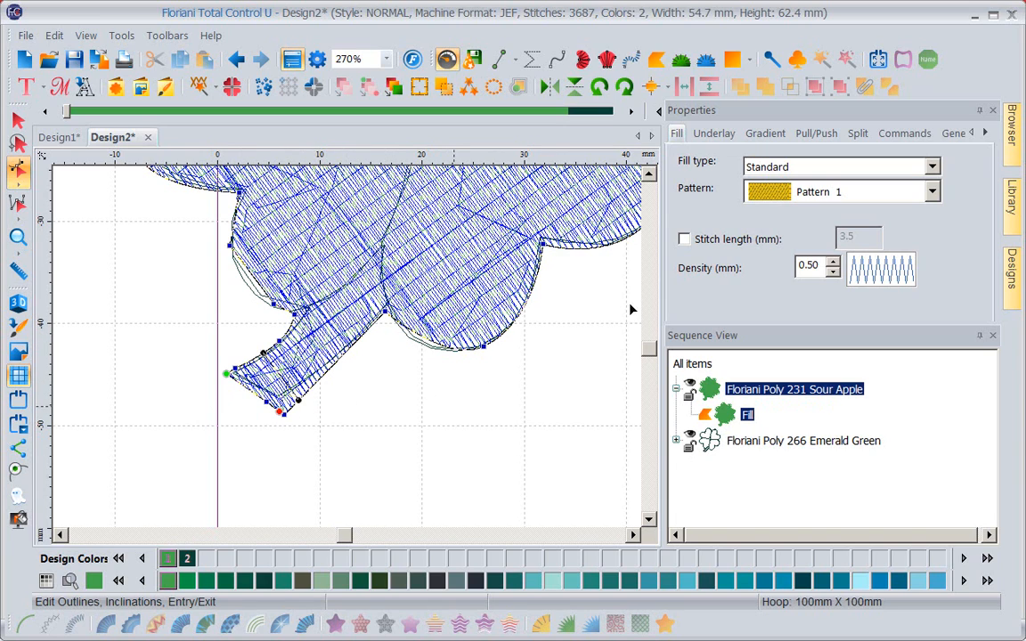
# - Select the Emerald Green outline and examine how it lines up with the fill along the stem and lower leaves
pyautogui.click(648, 176)
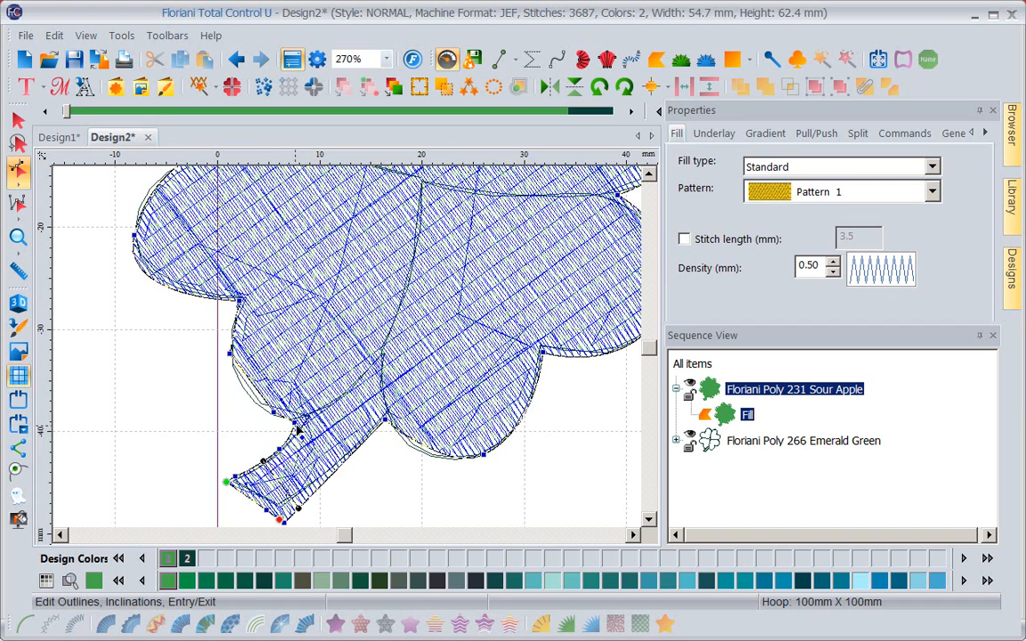
pyautogui.click(758, 441)
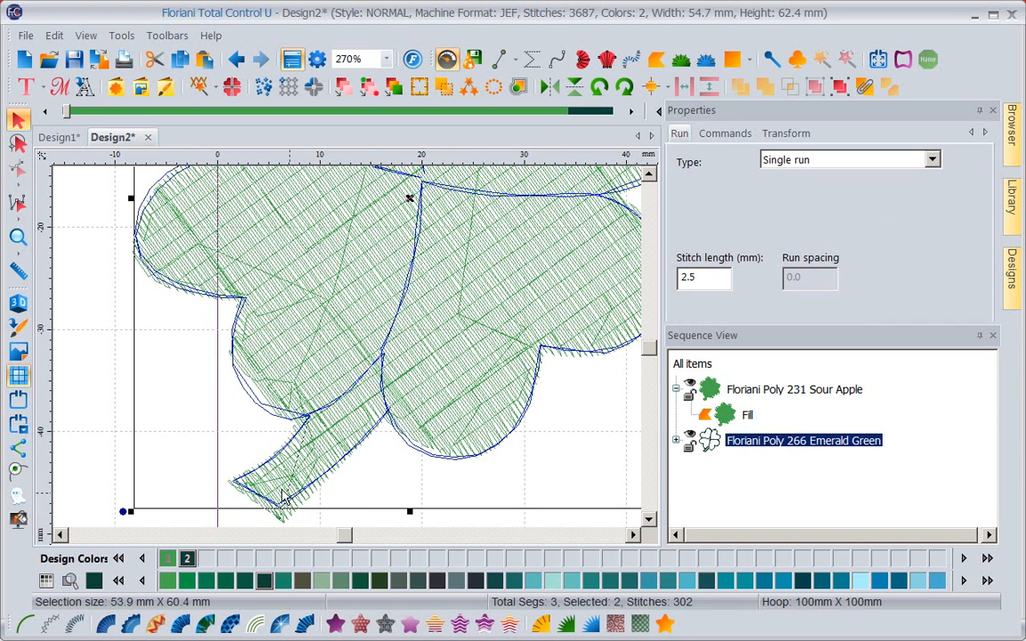
pyautogui.click(301, 450)
pyautogui.moveTo(297, 444); pyautogui.dragTo(238, 482)
pyautogui.click(204, 294)
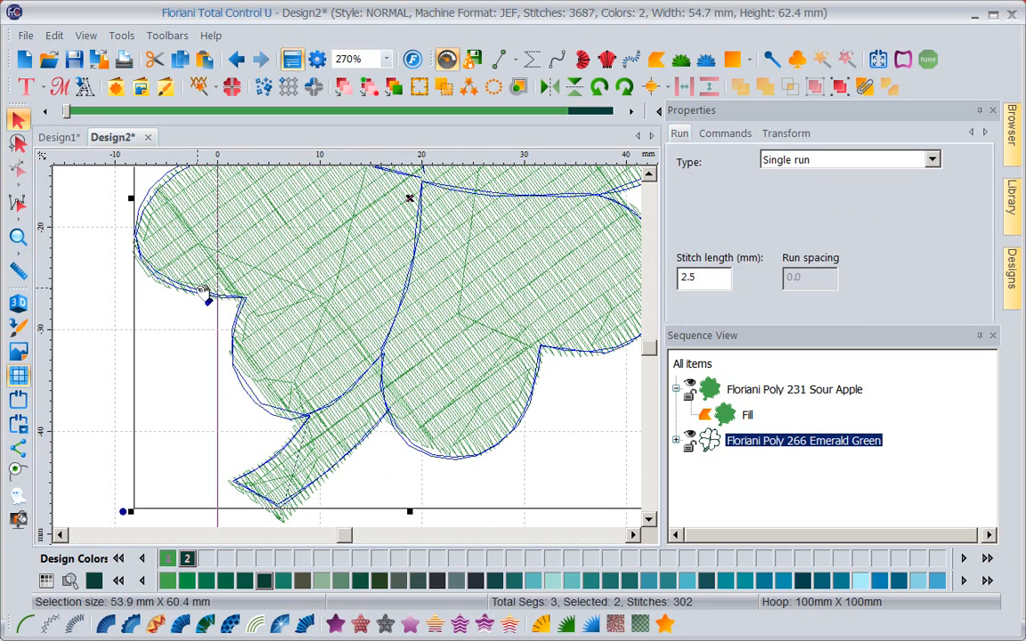
pyautogui.click(579, 359)
pyautogui.moveTo(579, 359); pyautogui.dragTo(603, 353)
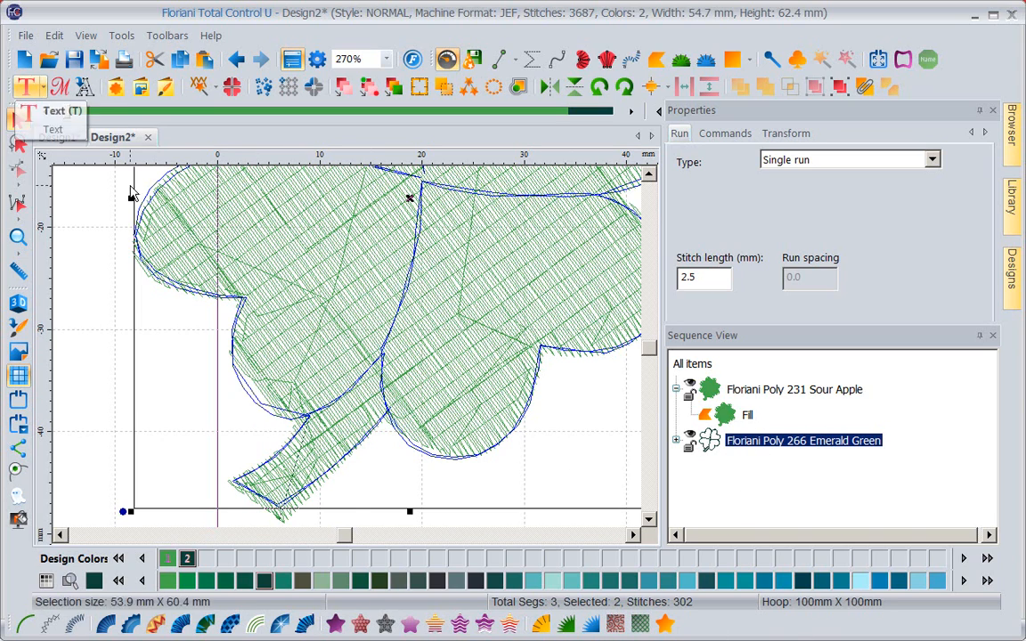
# - Expand the Emerald Green color and open its first run for shape editing, with only its Outlines points editable
pyautogui.click(677, 440)
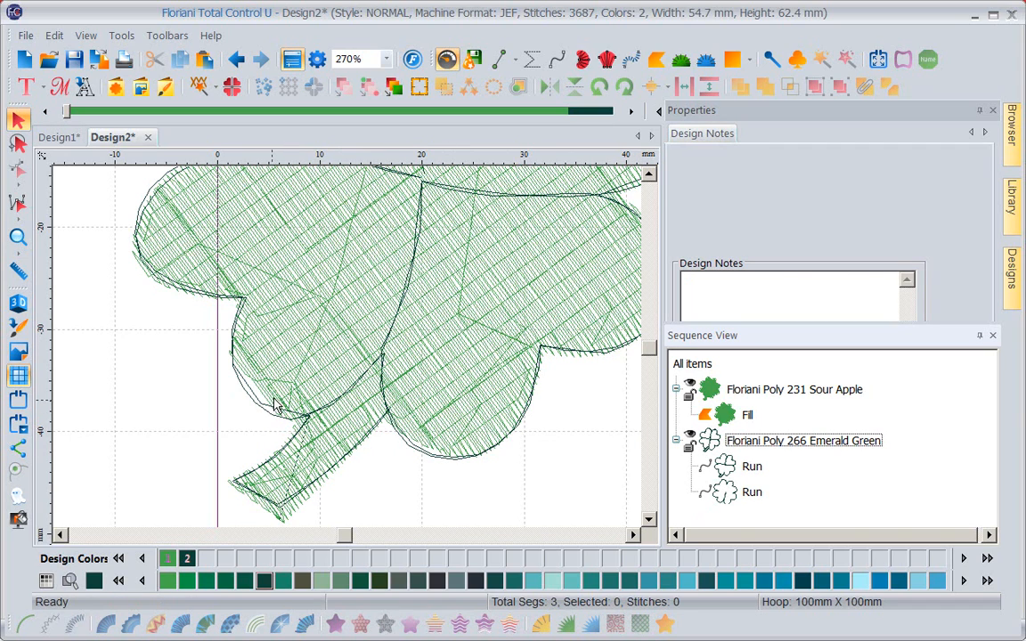
pyautogui.click(729, 470)
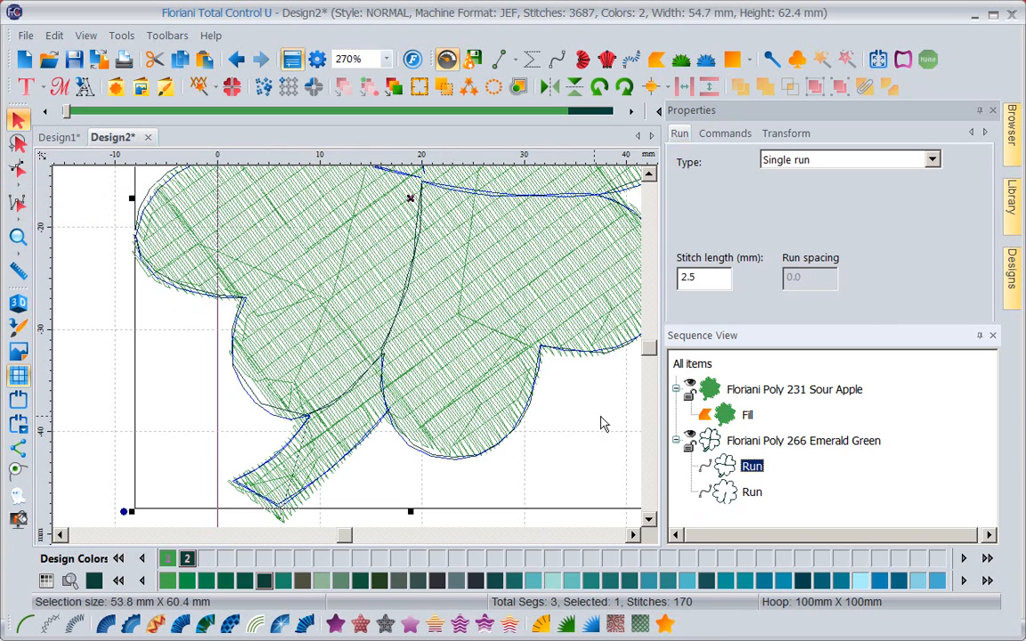
pyautogui.click(766, 443)
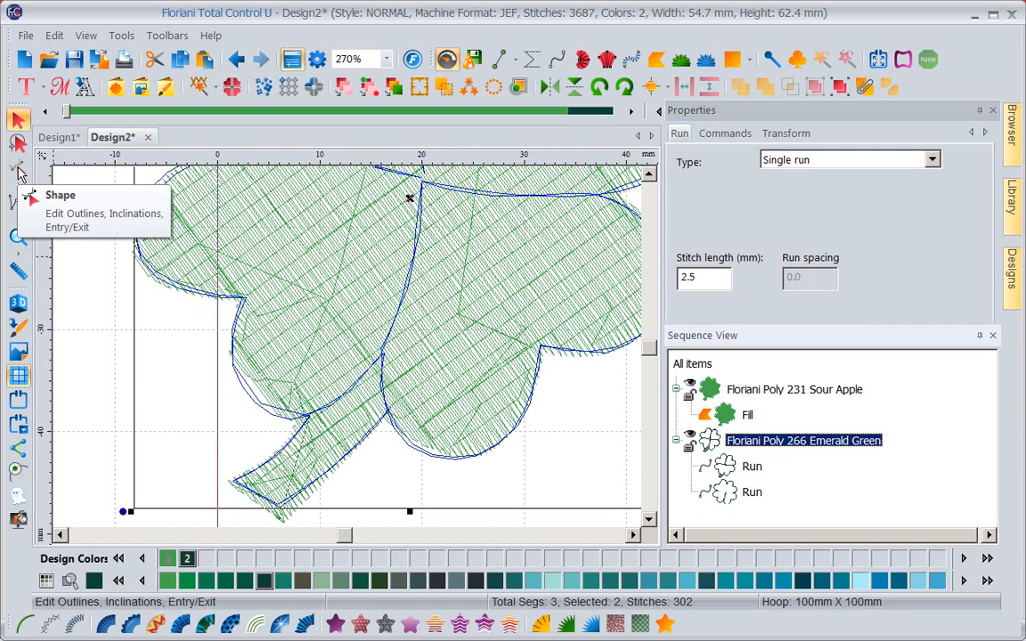
pyautogui.click(731, 470)
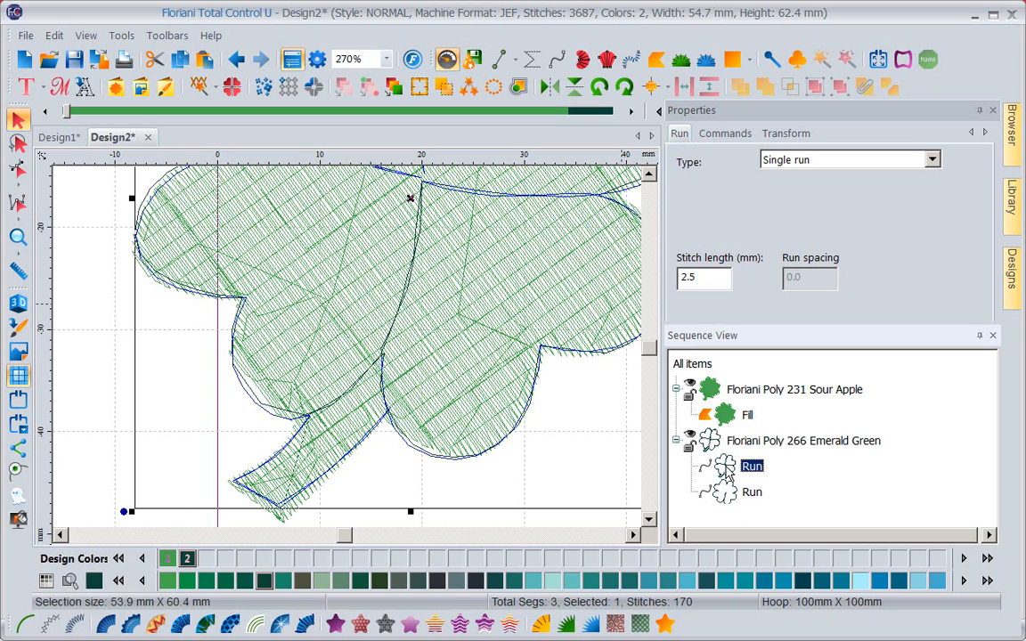
pyautogui.click(18, 171)
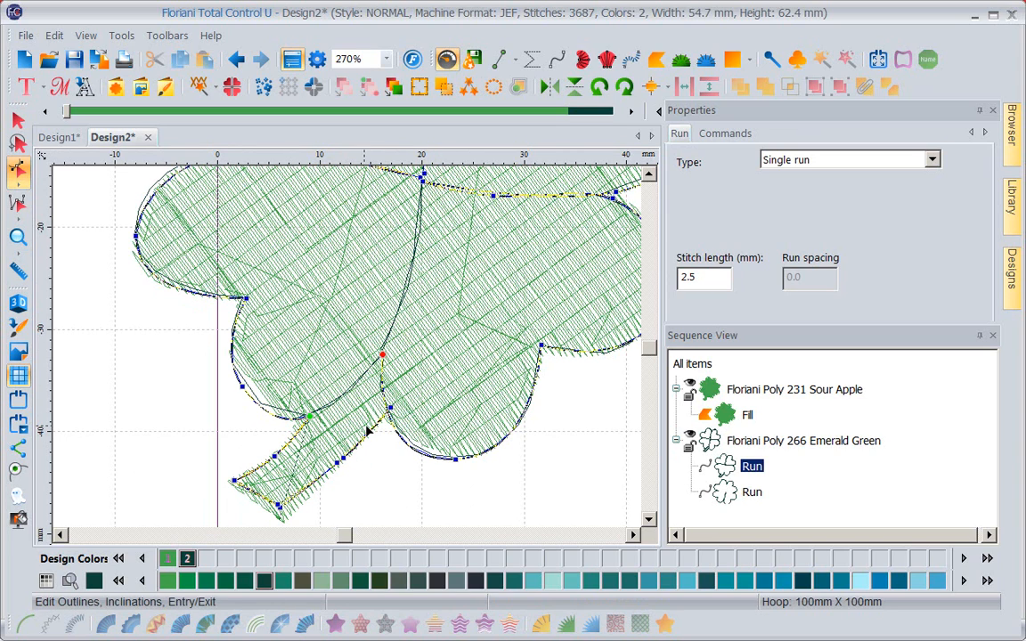
pyautogui.rightClick(307, 491)
pyautogui.moveTo(338, 497)
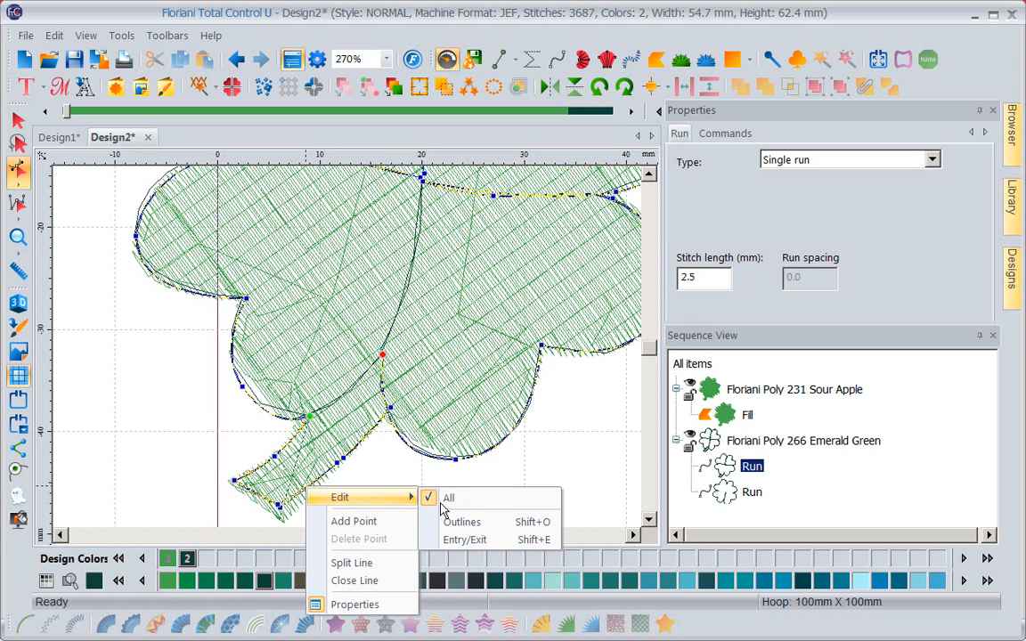
pyautogui.click(470, 520)
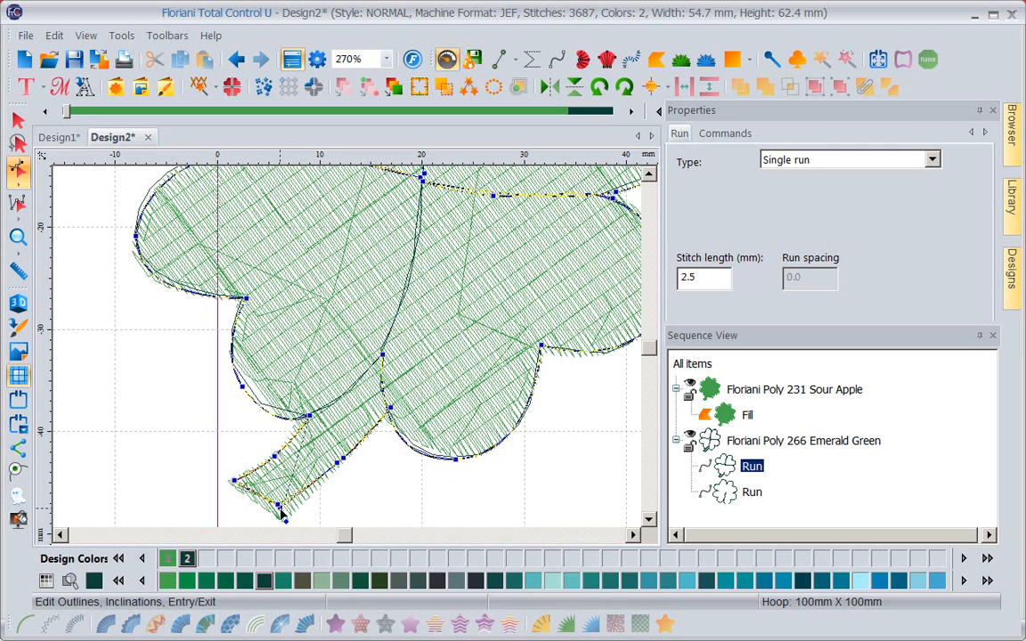
# - Move the run's lower stem-tip points out to the fill's extended corner, apply the shape, and select the second run
pyautogui.moveTo(280, 512); pyautogui.dragTo(288, 527)
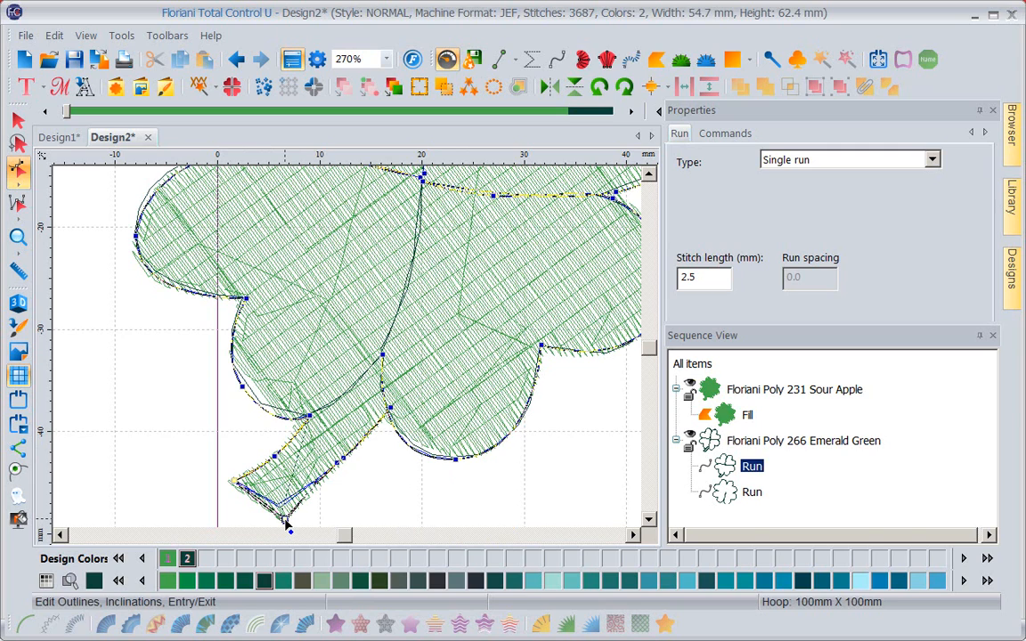
pyautogui.click(288, 527)
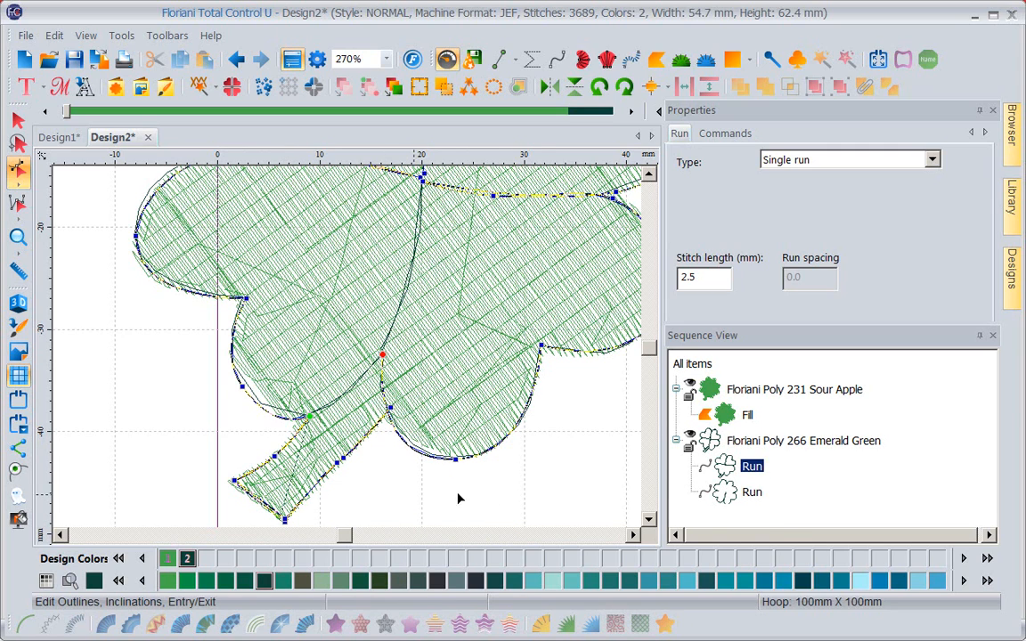
pyautogui.click(755, 493)
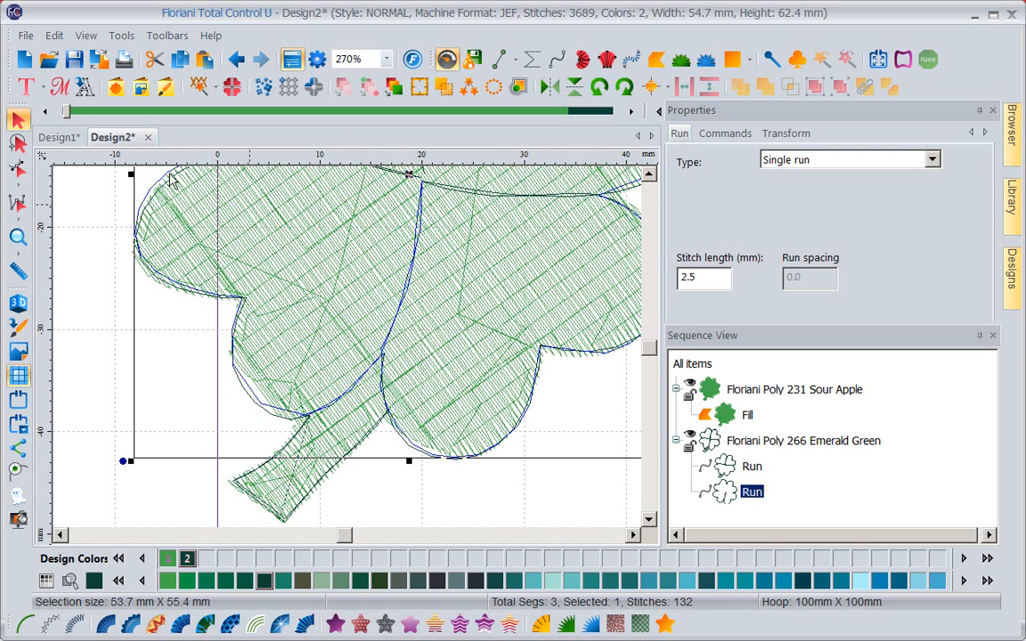
# - Save the clover design as Shamrock, a Floriani WAF file, in the Free Monthly Designs > FEBRUARY > February2015 folder
pyautogui.click(25, 37)
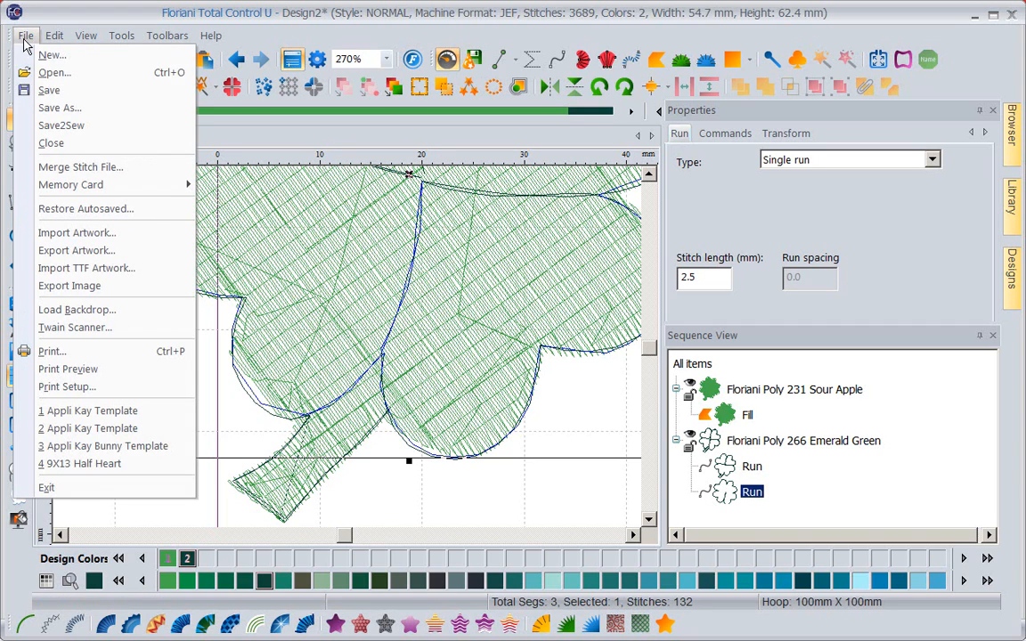
pyautogui.click(62, 108)
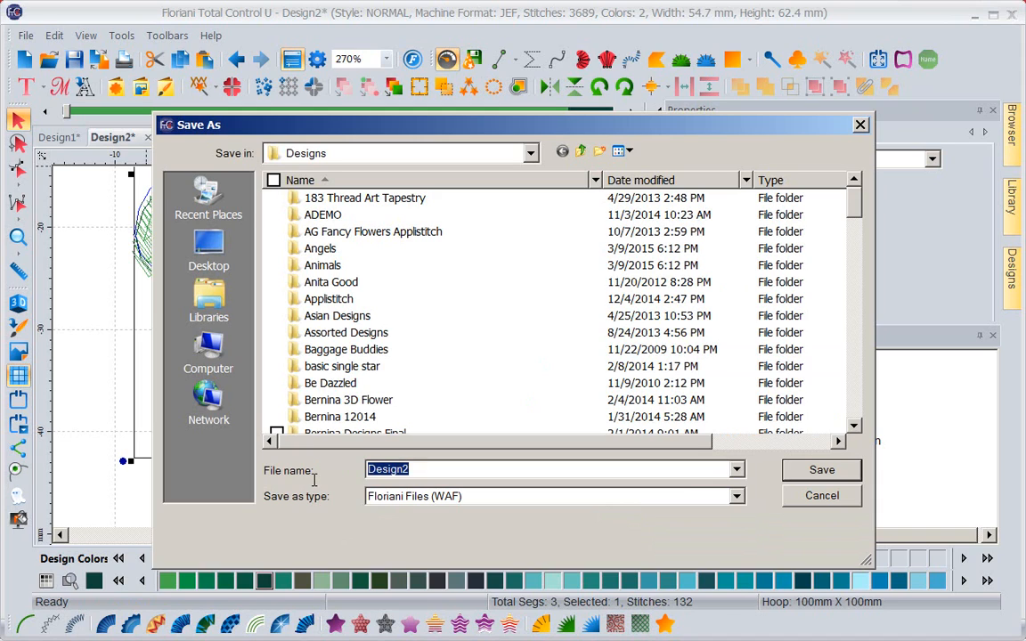
pyautogui.write('Shamrock')
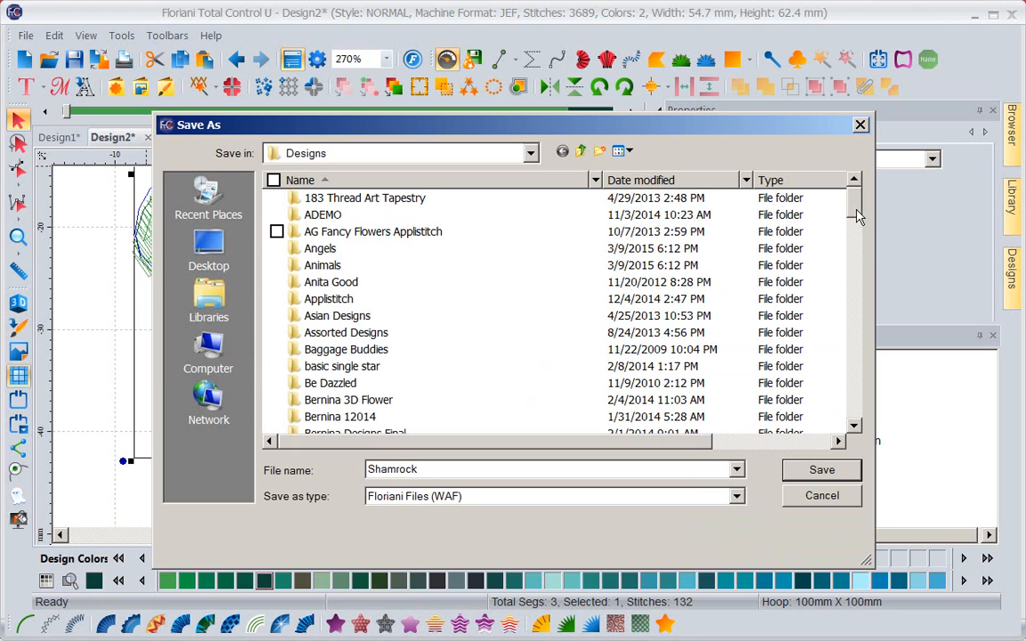
pyautogui.moveTo(853, 217); pyautogui.dragTo(855, 287)
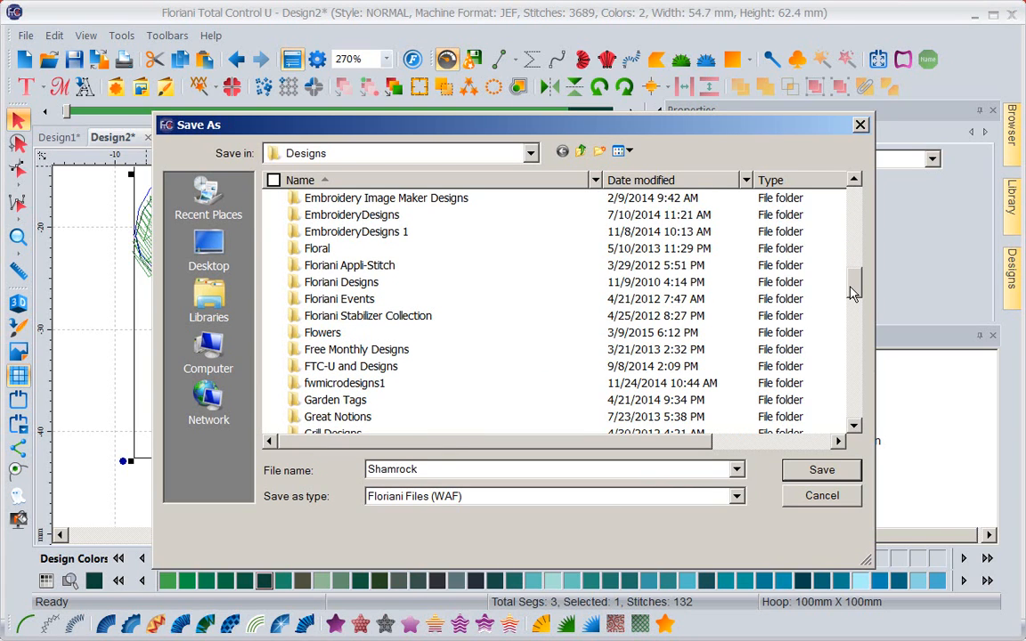
pyautogui.doubleClick(320, 349)
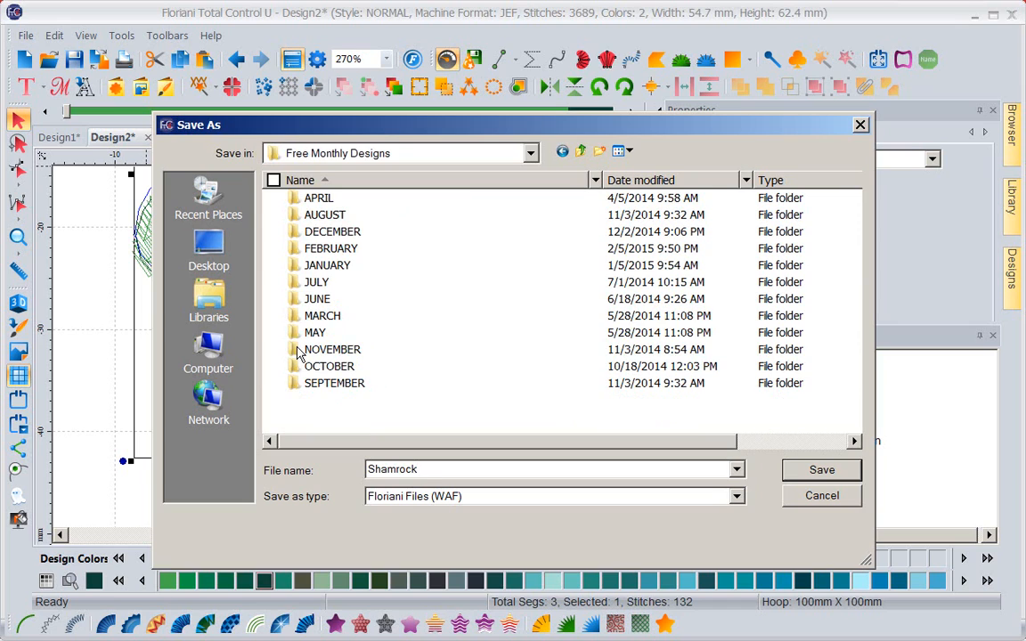
pyautogui.click(316, 251)
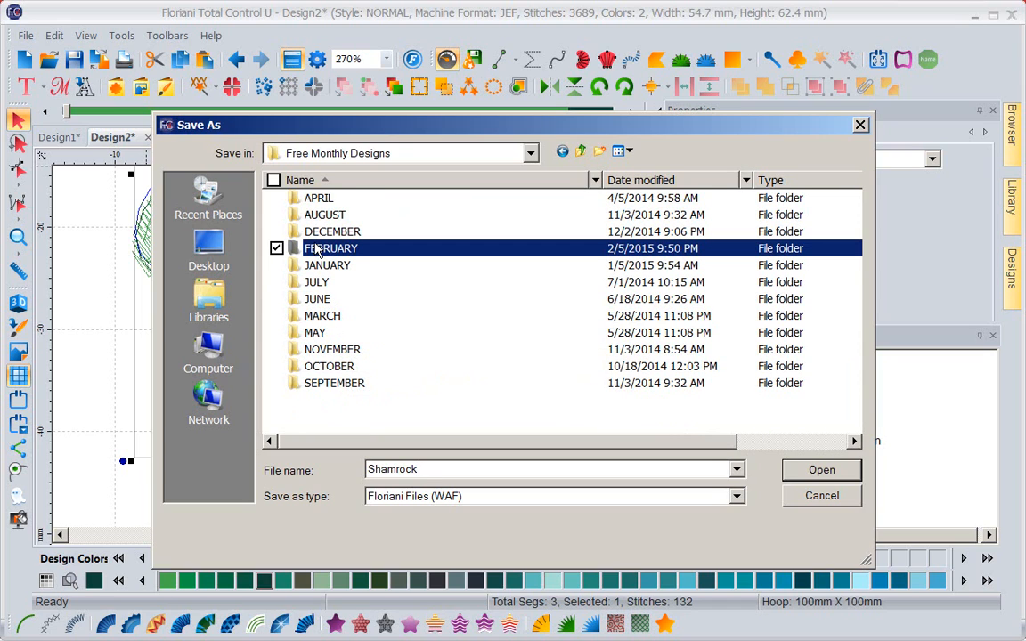
pyautogui.doubleClick(316, 250)
pyautogui.doubleClick(312, 285)
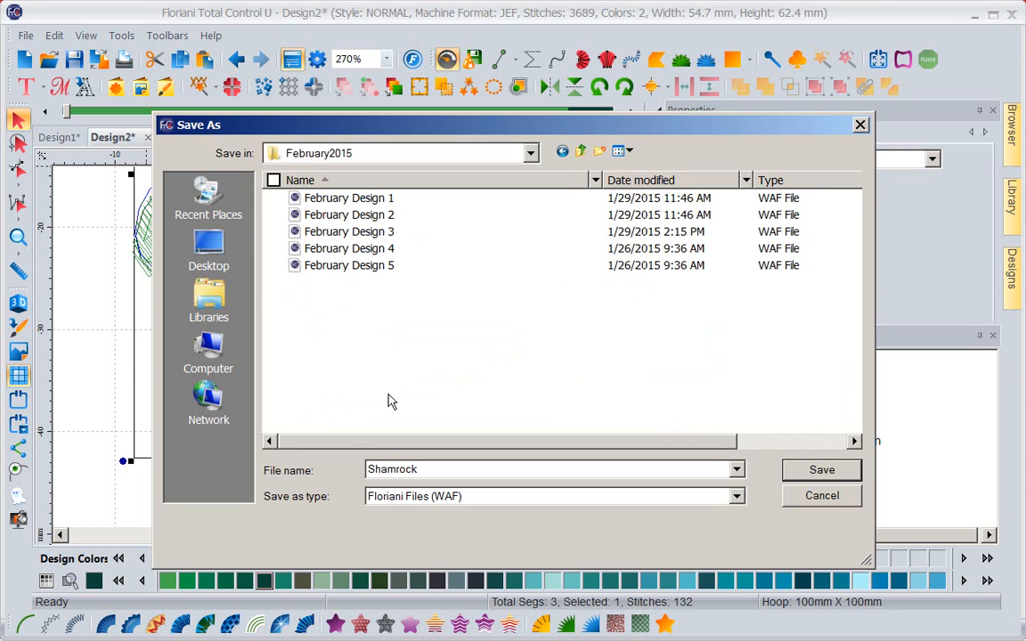
pyautogui.click(822, 472)
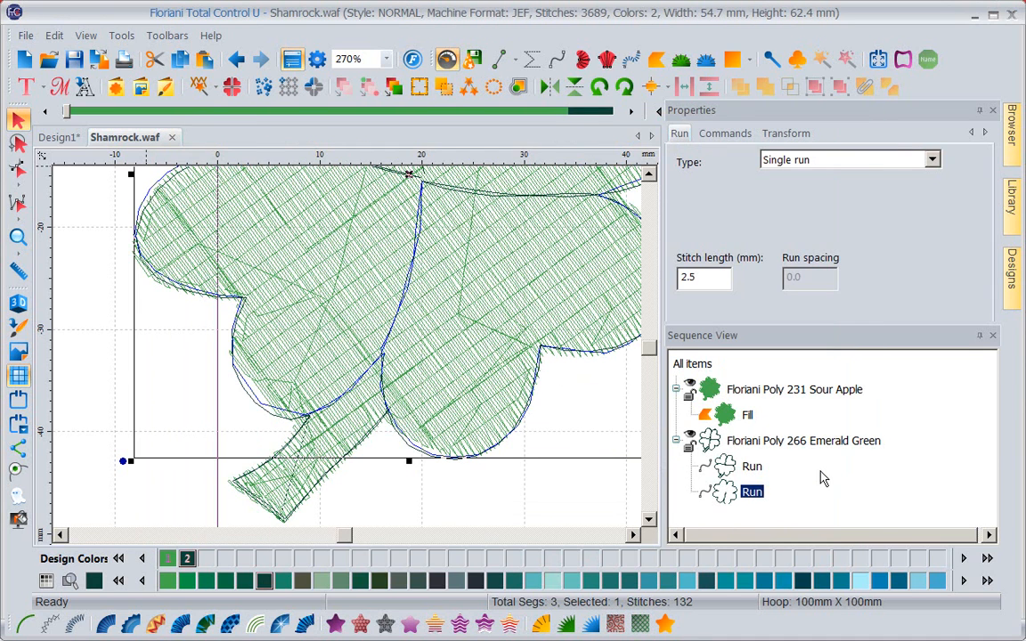
# - Look through the February2015 library folder's design thumbnails for Shamrock.waf and clear the selection in the design
pyautogui.moveTo(1012, 267)
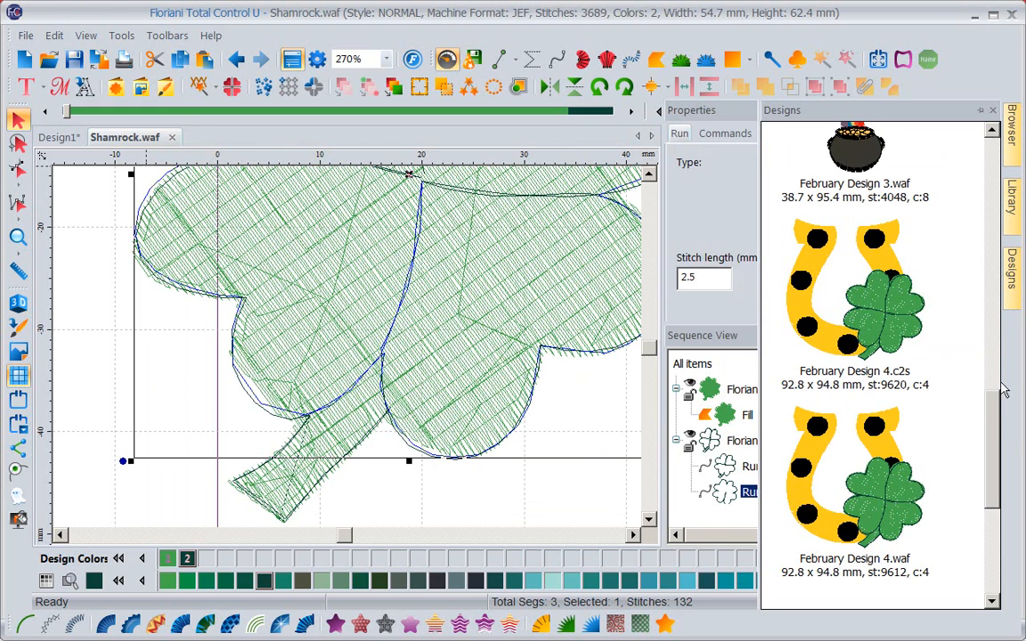
pyautogui.scroll(-3, 1004, 389)
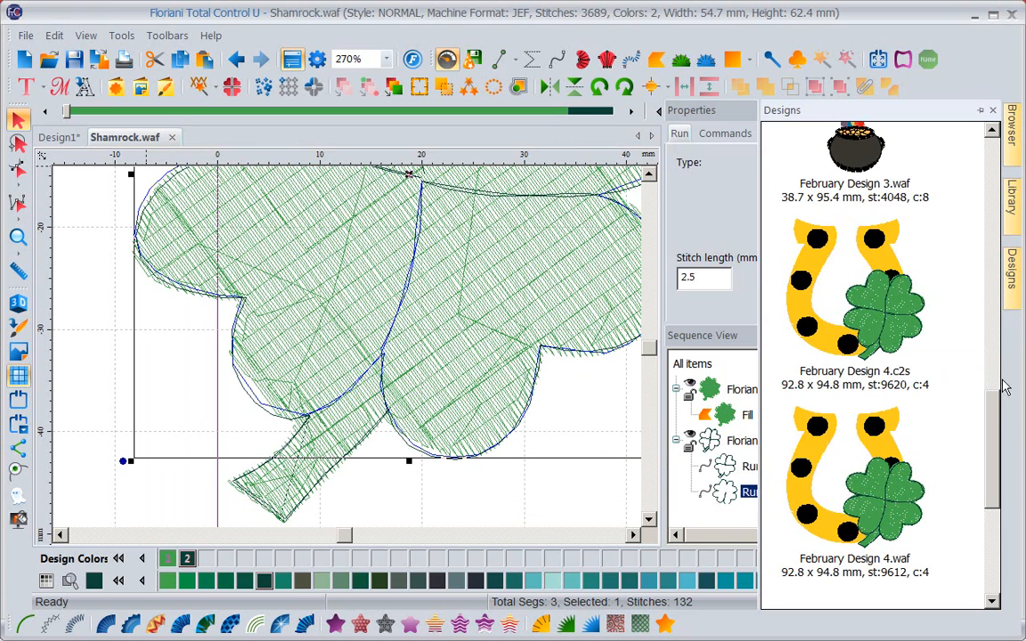
pyautogui.moveTo(990, 413); pyautogui.dragTo(962, 150)
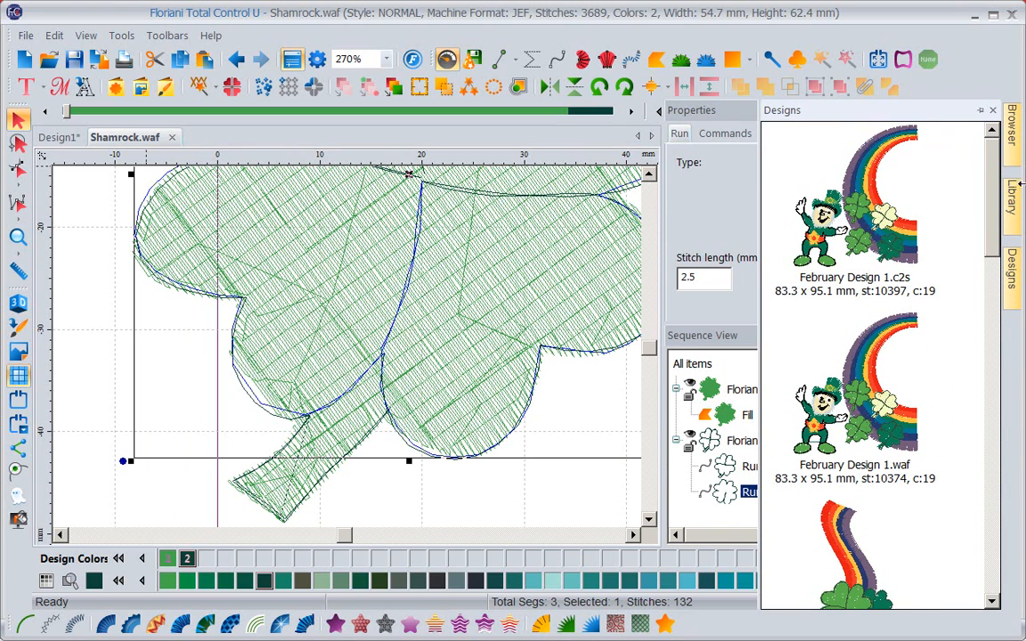
pyautogui.moveTo(1014, 198)
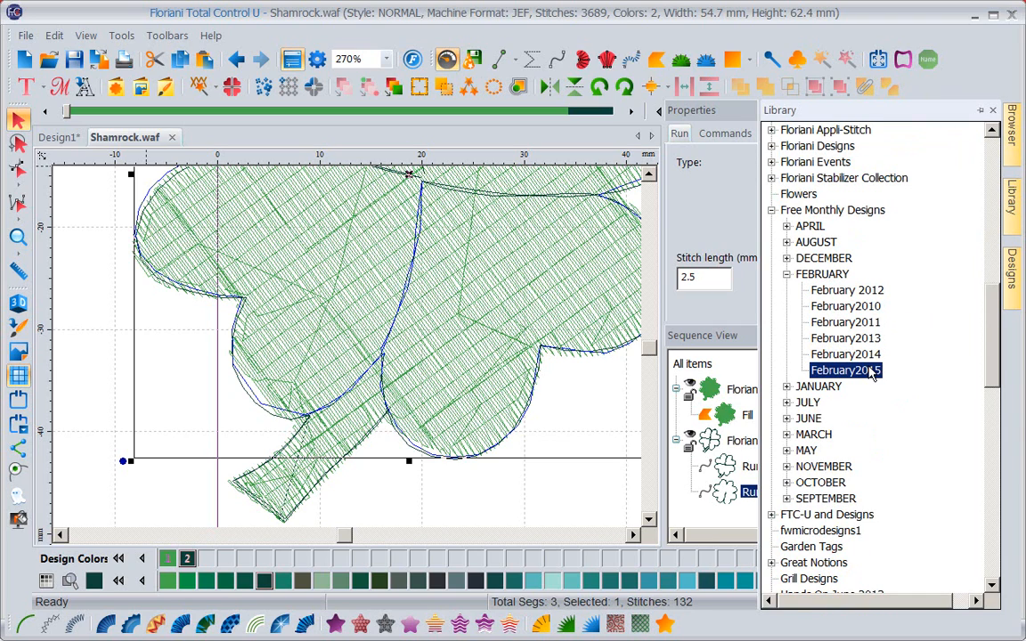
pyautogui.moveTo(1013, 285)
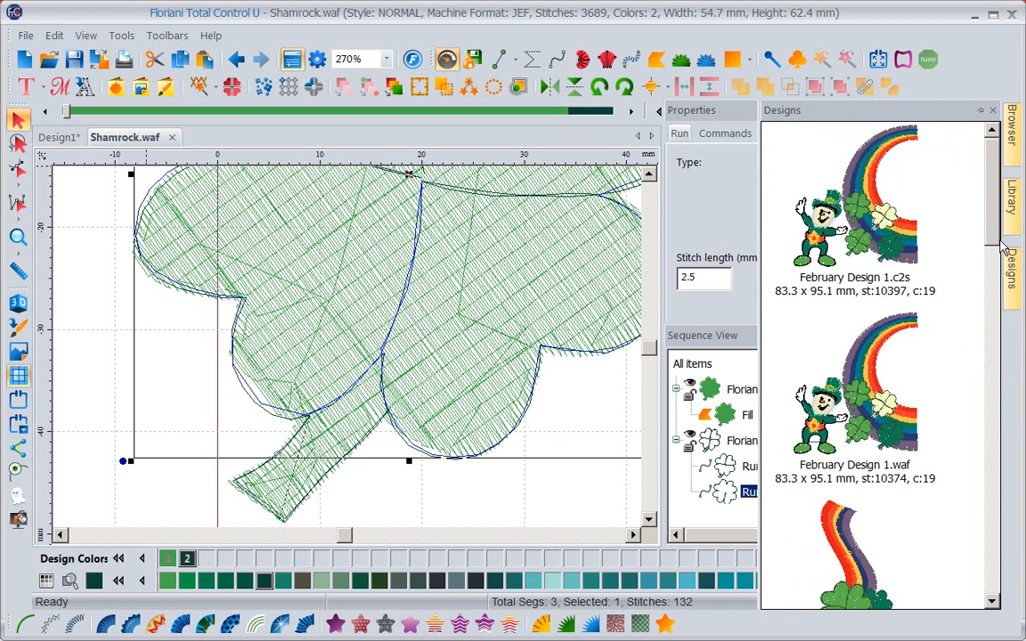
pyautogui.moveTo(995, 238); pyautogui.dragTo(995, 595)
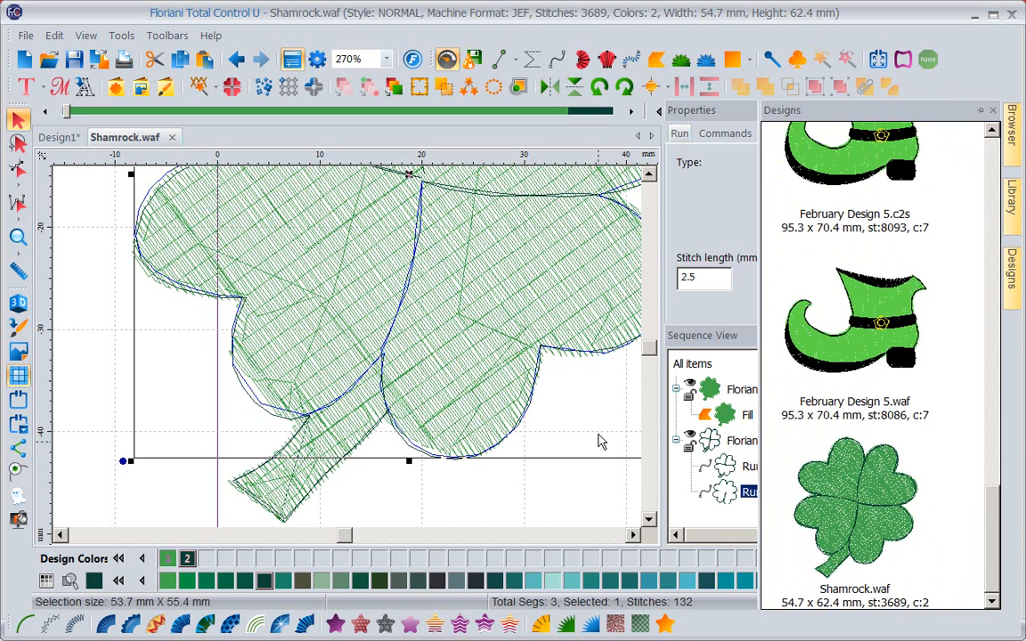
pyautogui.click(538, 390)
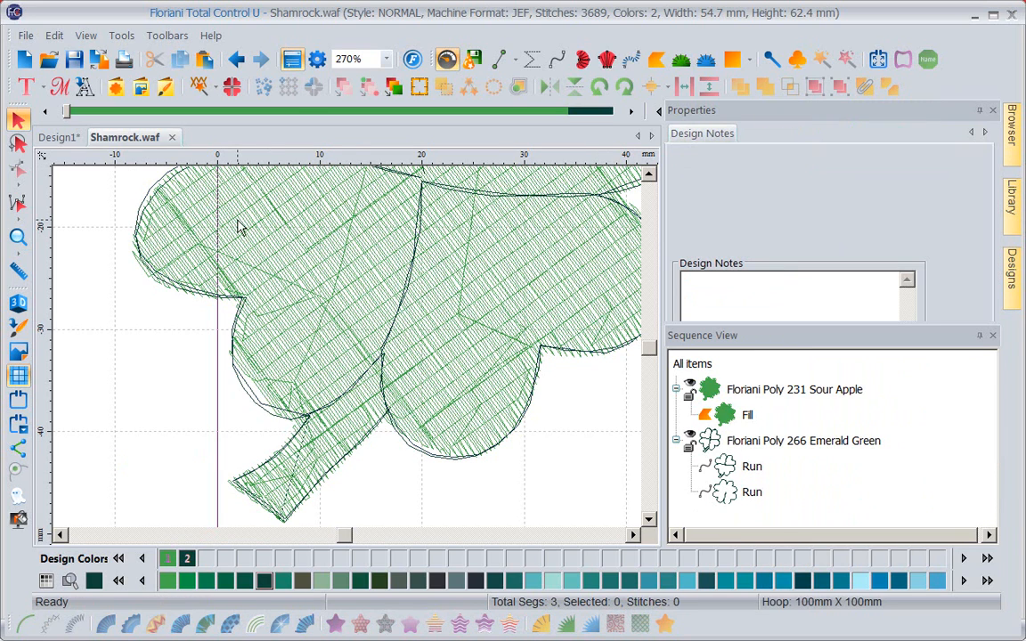
# - Return to Design1 and show the hidden Floriani Poly 4 Indian Orange horseshoe and Floriani Poly 900 Black dots again
pyautogui.click(73, 139)
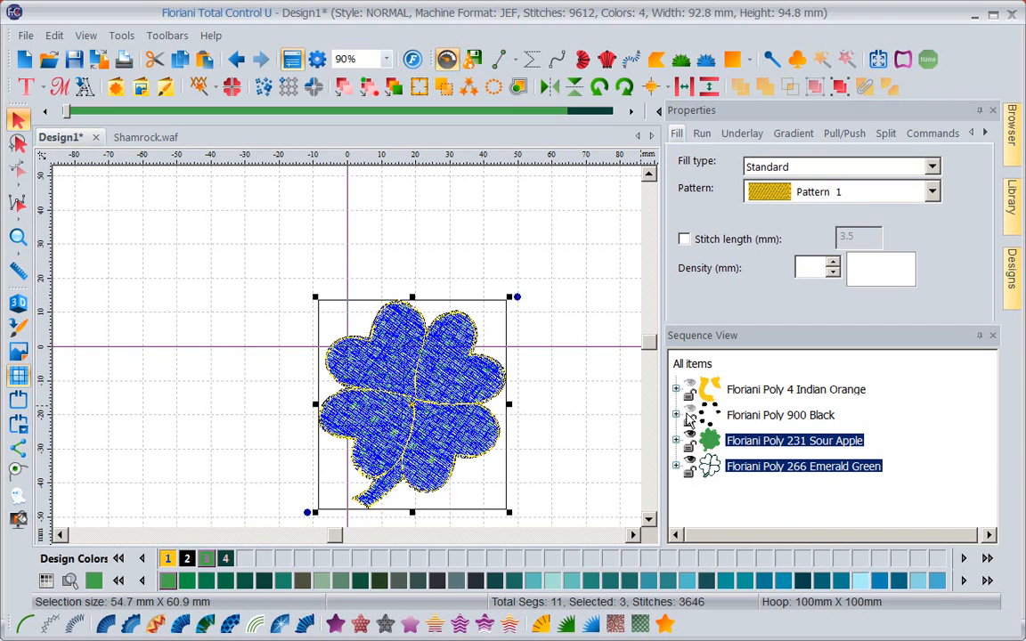
pyautogui.click(693, 417)
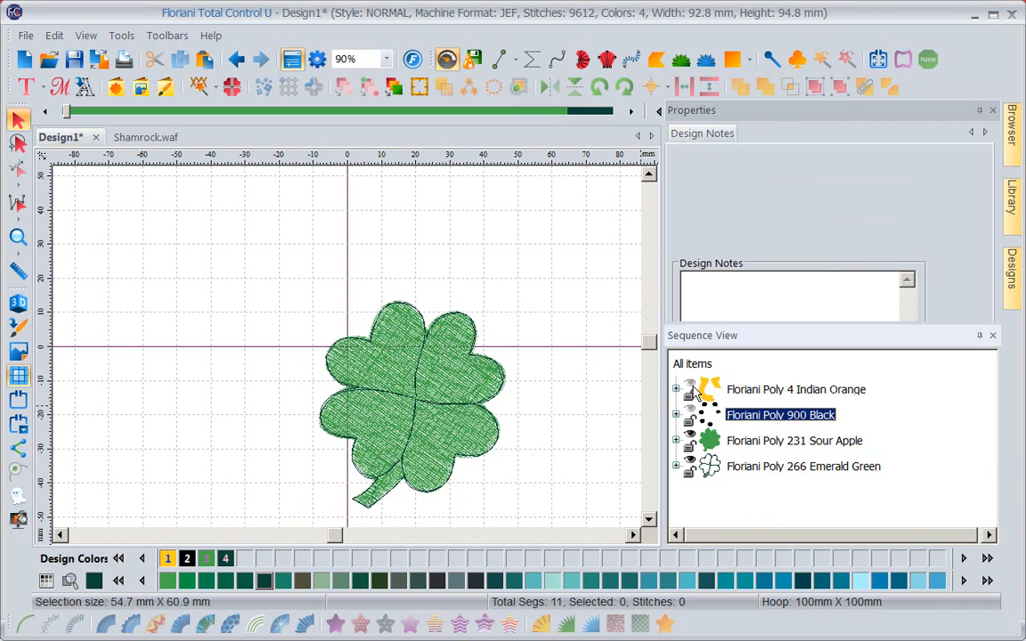
pyautogui.click(692, 389)
pyautogui.click(695, 415)
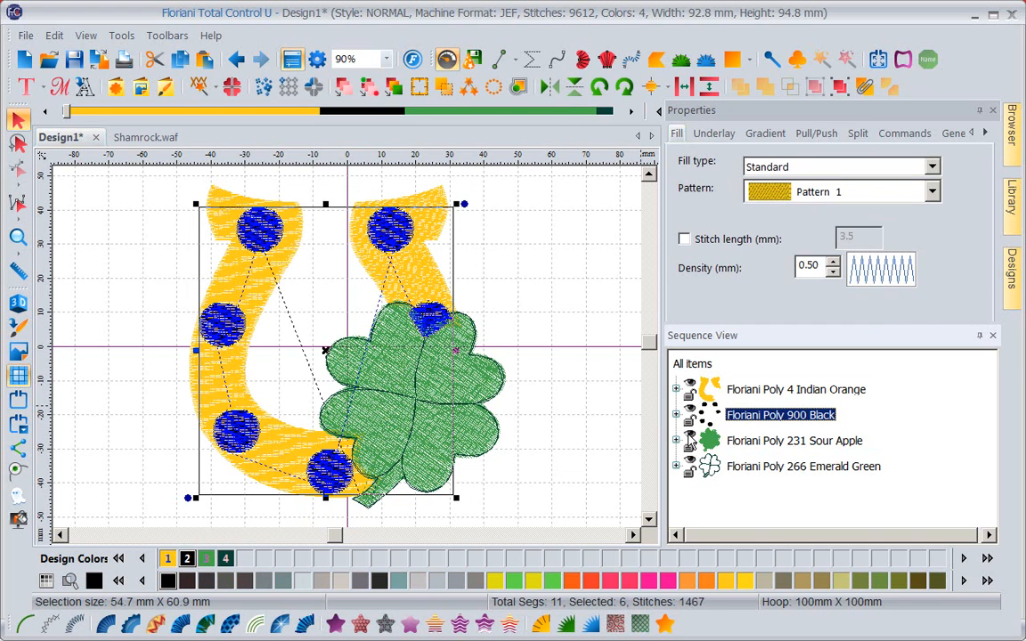
# - Hide the Sour Apple and Emerald Green clover colors and lasso-select the whole horseshoe with its black dots
pyautogui.click(692, 436)
pyautogui.click(692, 463)
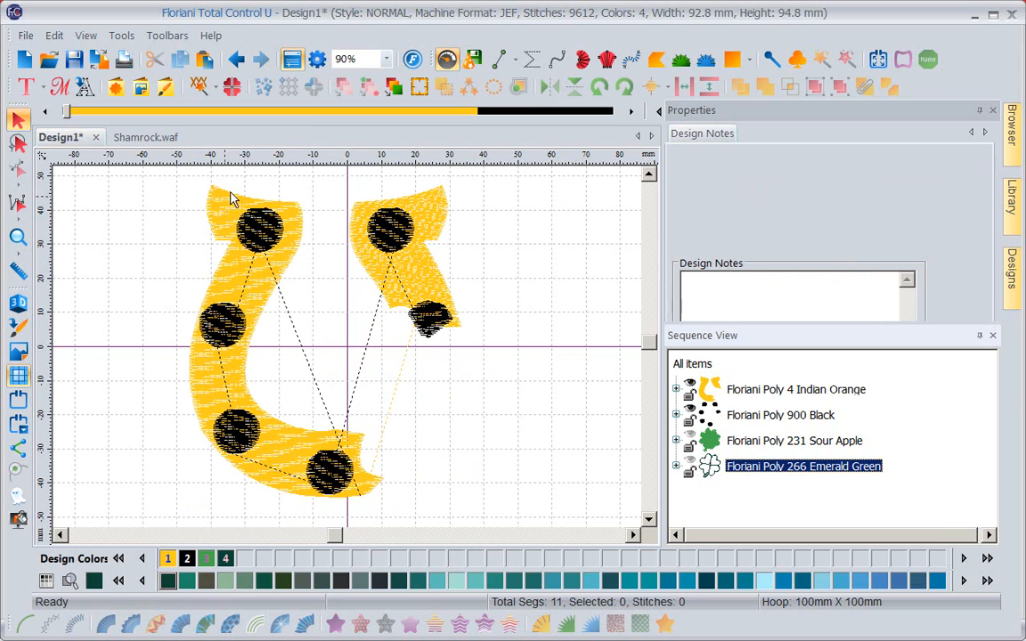
pyautogui.click(18, 143)
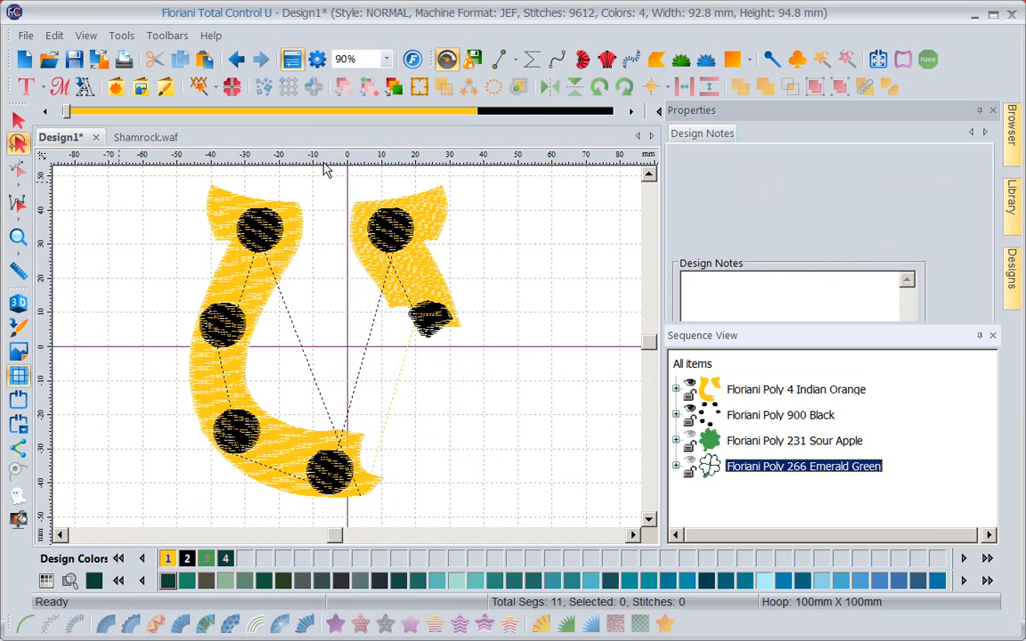
pyautogui.moveTo(305, 181)
pyautogui.mouseDown()
pyautogui.moveTo(199, 177)
pyautogui.moveTo(138, 233)
pyautogui.moveTo(154, 406)
pyautogui.moveTo(205, 486)
pyautogui.moveTo(273, 515)
pyautogui.moveTo(348, 527)
pyautogui.moveTo(511, 463)
pyautogui.moveTo(554, 335)
pyautogui.moveTo(532, 243)
pyautogui.moveTo(501, 197)
pyautogui.moveTo(404, 176)
pyautogui.moveTo(300, 183)
pyautogui.mouseUp()
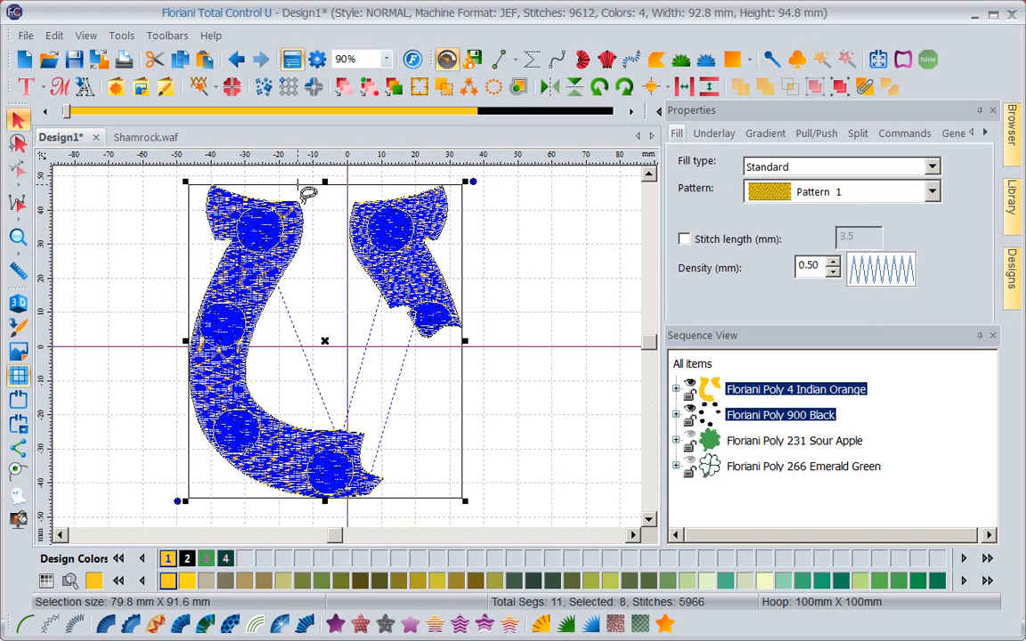
# - Copy the selected horseshoe and dots and paste them into a new blank design
pyautogui.rightClick(298, 300)
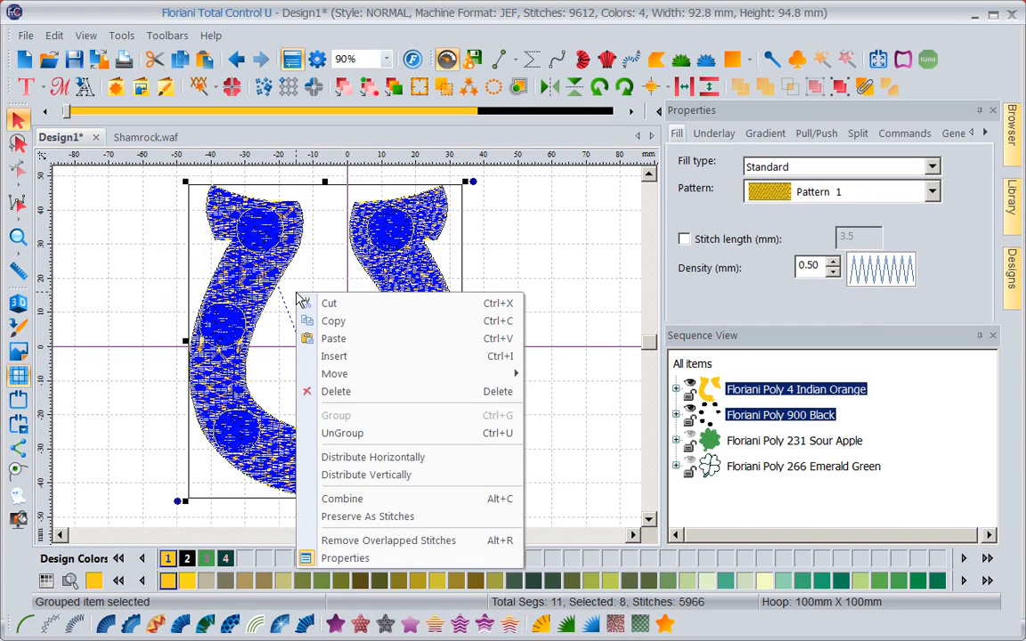
pyautogui.click(25, 59)
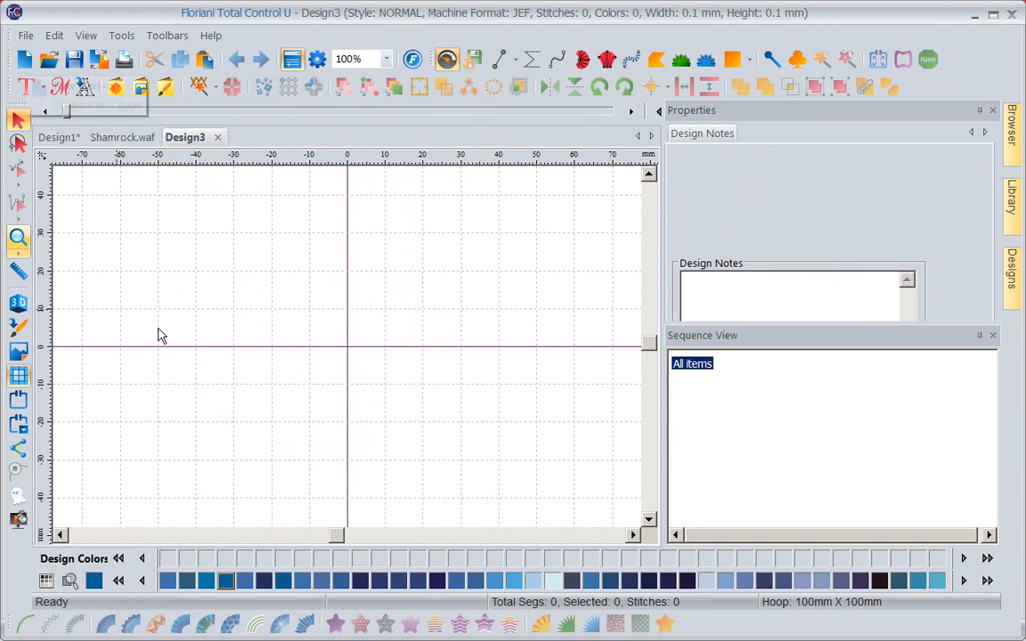
pyautogui.rightClick(337, 338)
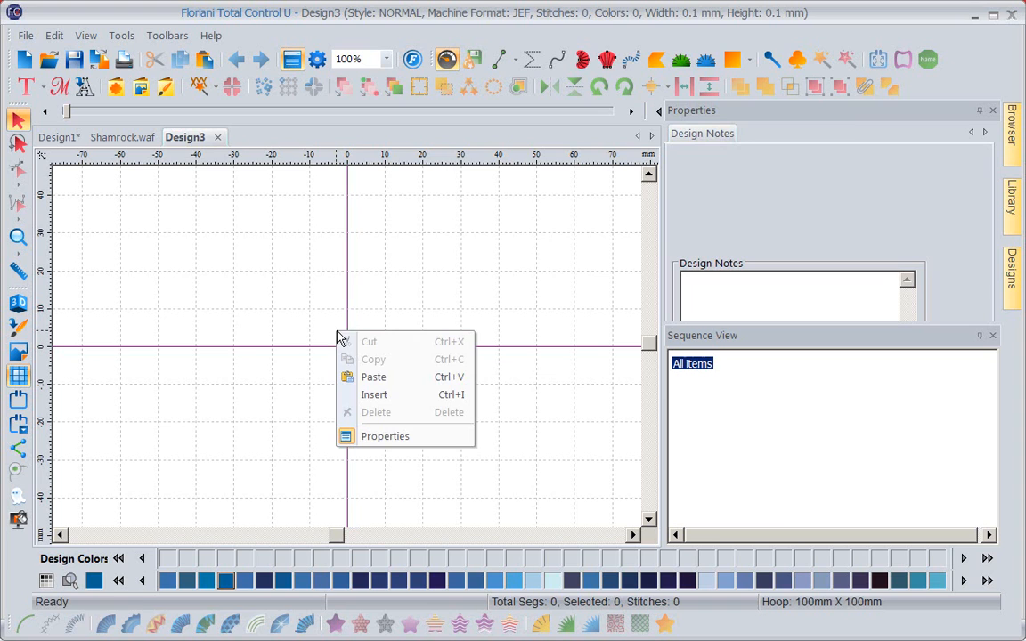
pyautogui.click(385, 381)
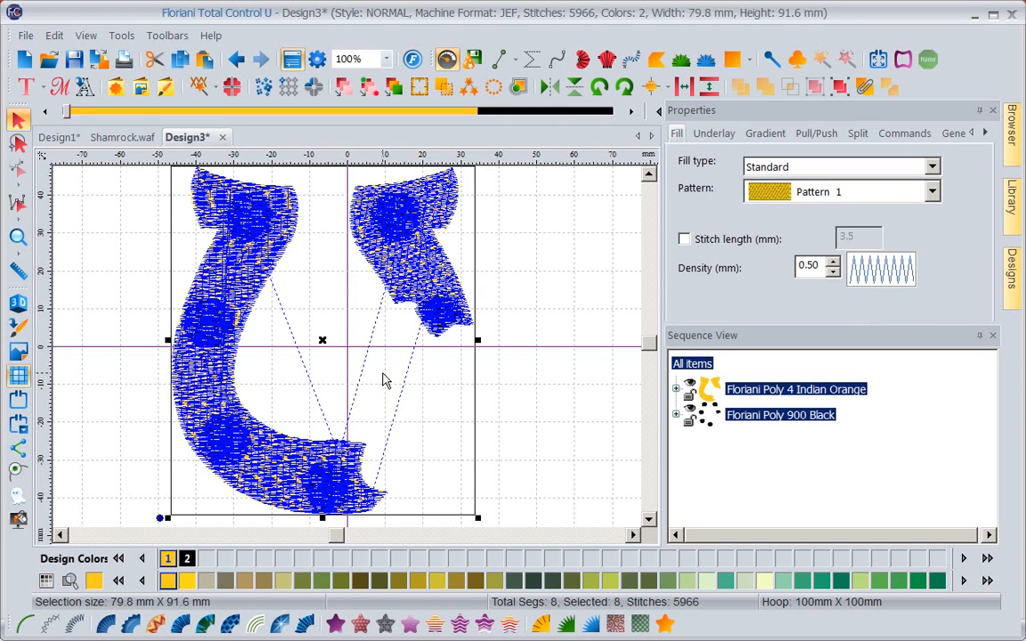
# - Ungroup the pasted horseshoe and dots into separate objects and clear the selection
pyautogui.click(535, 318)
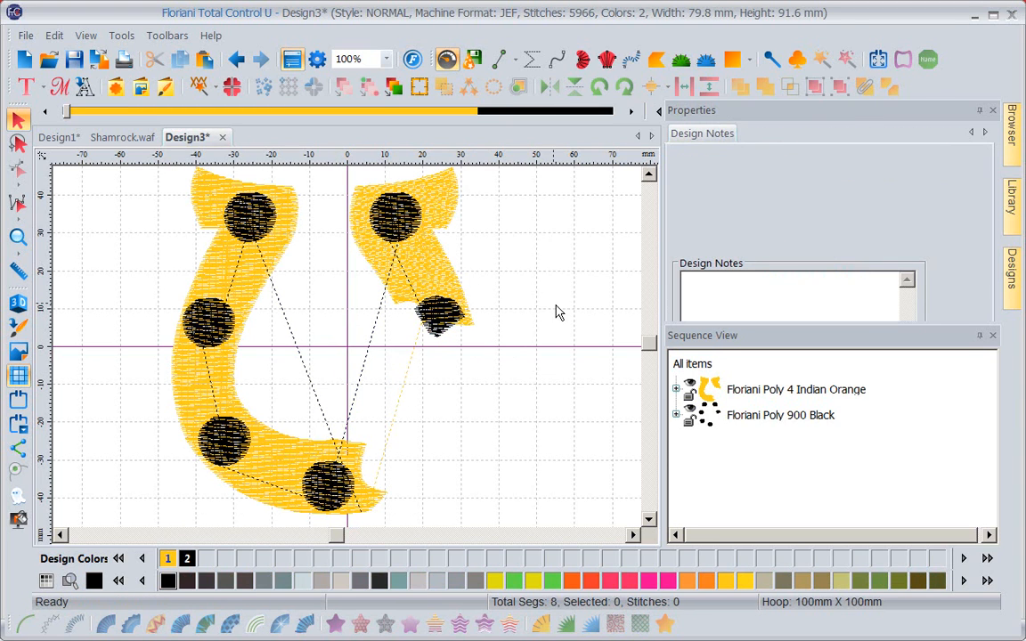
pyautogui.click(453, 204)
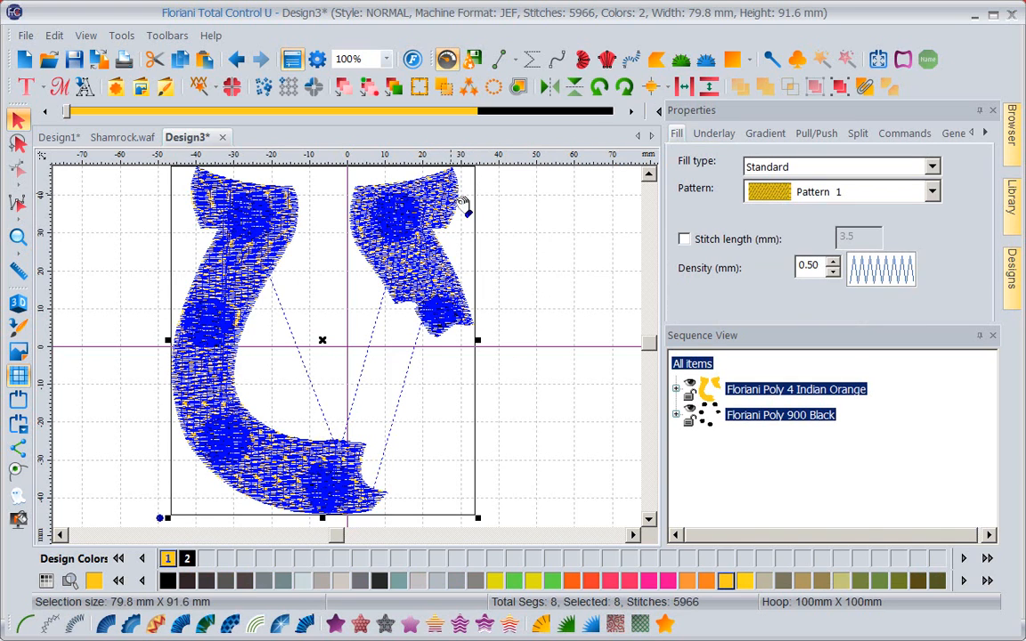
pyautogui.click(525, 292)
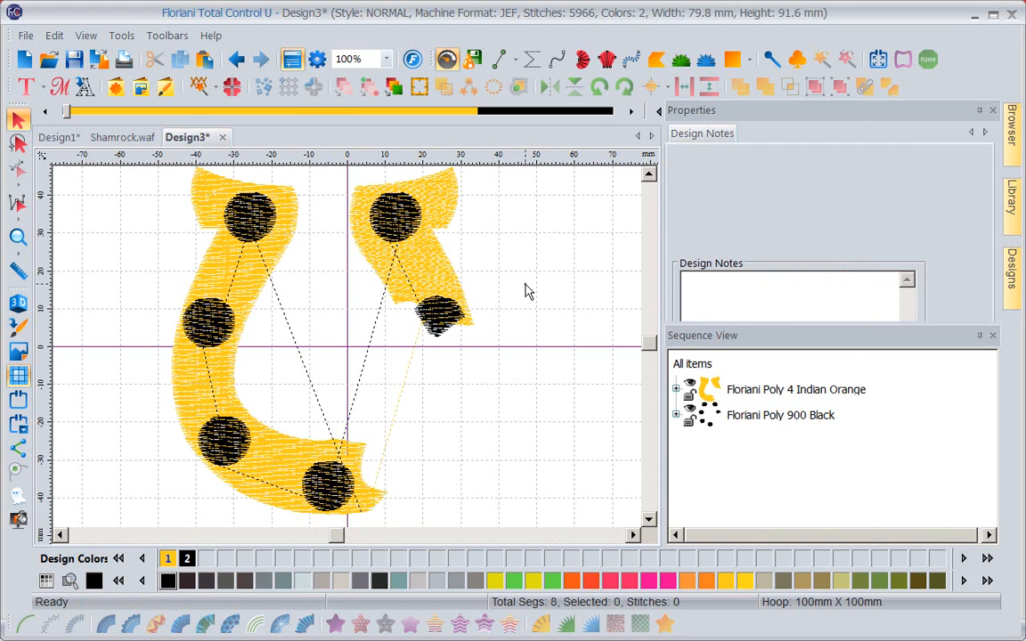
pyautogui.click(446, 271)
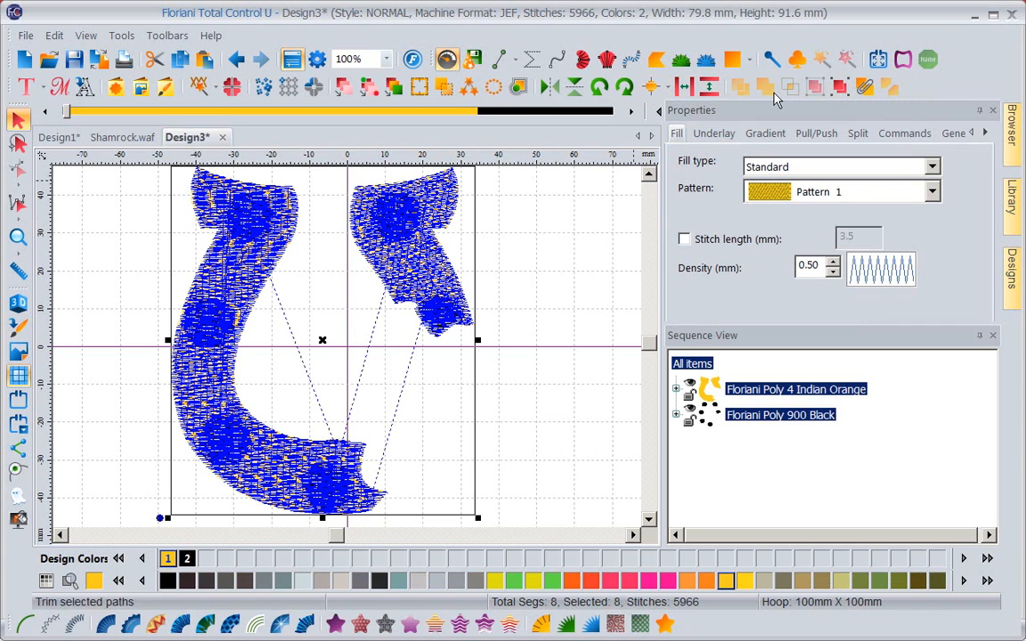
pyautogui.click(841, 87)
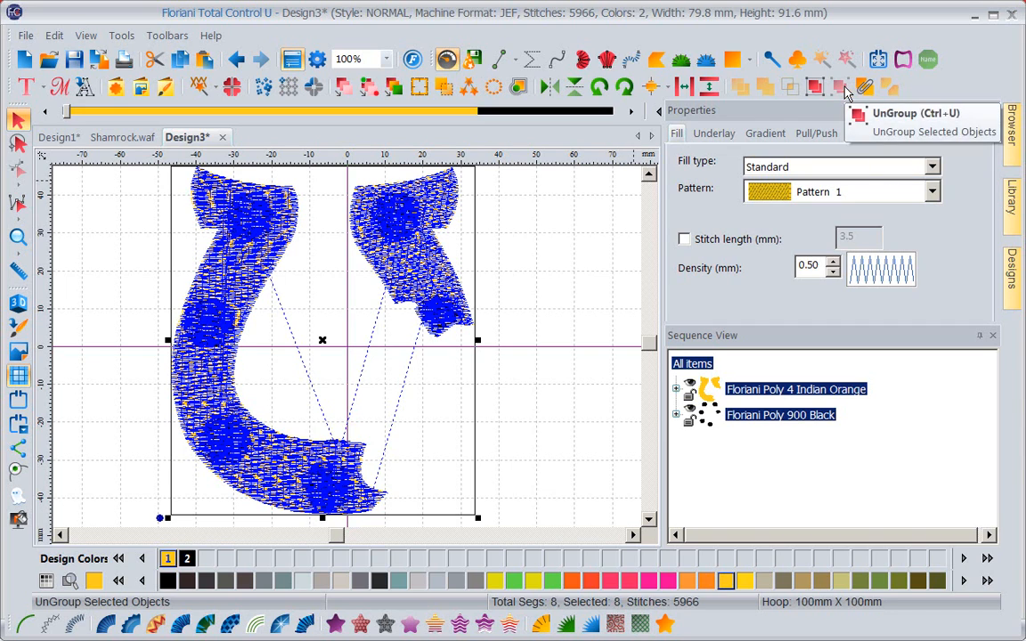
pyautogui.click(580, 250)
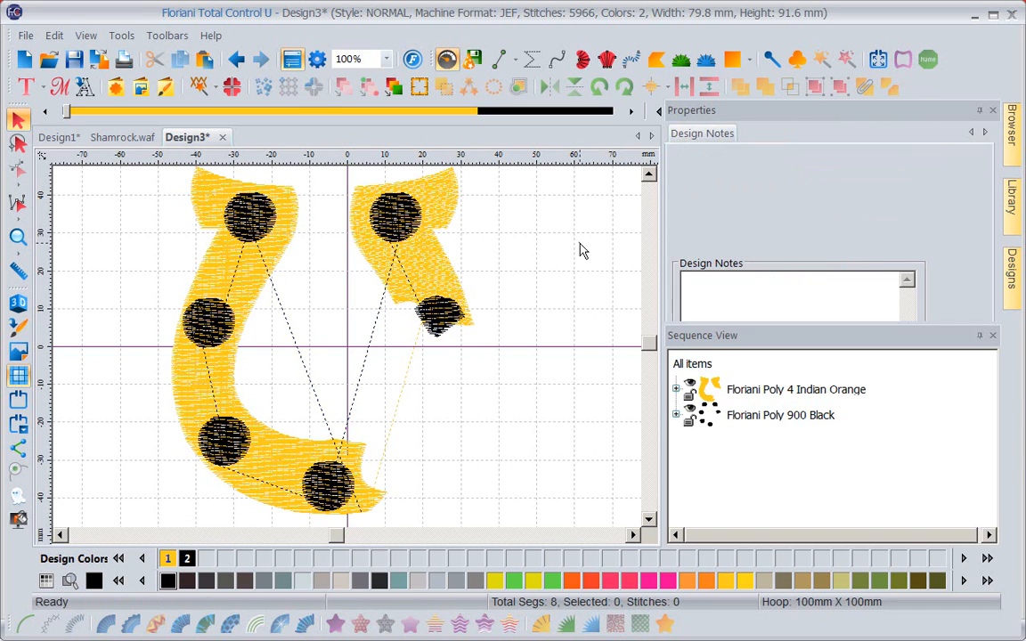
# - Delete the short Indian Orange fill that forms the upper part of the horseshoe's right arm
pyautogui.click(451, 215)
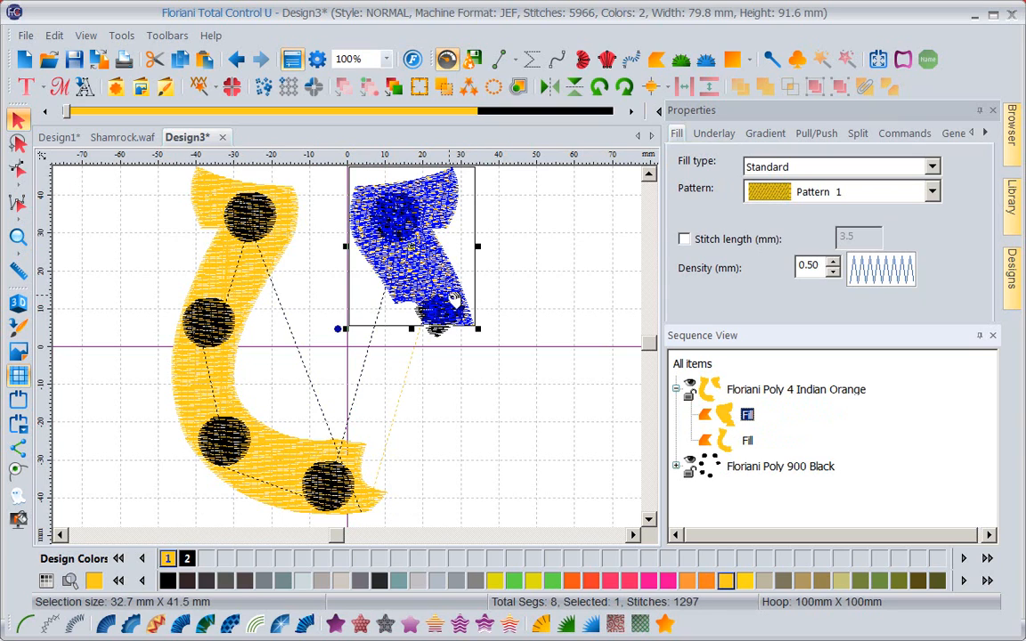
pyautogui.rightClick(455, 300)
pyautogui.moveTo(486, 384)
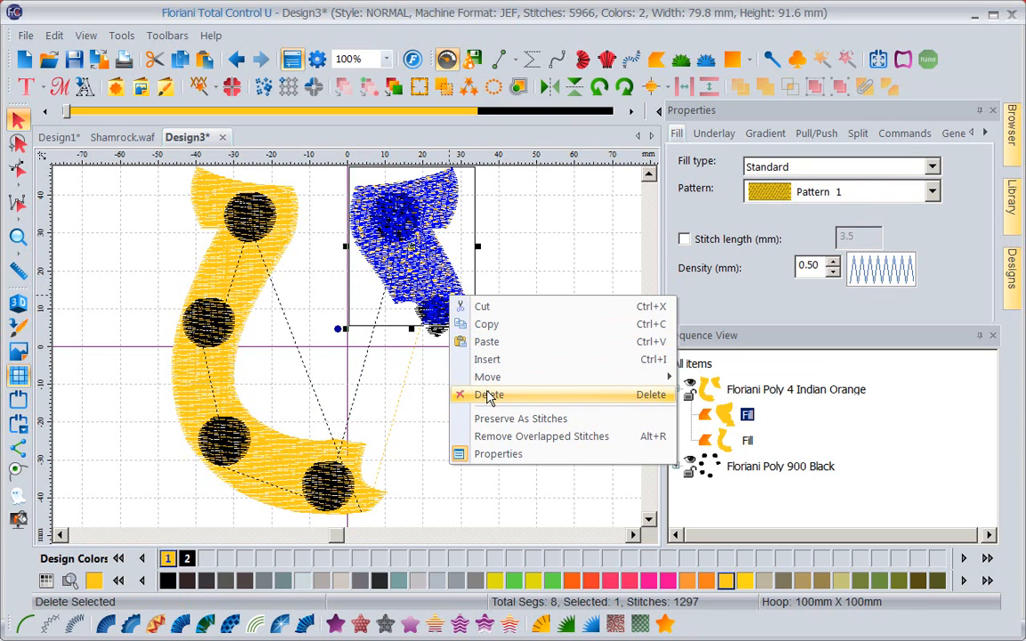
pyautogui.click(489, 395)
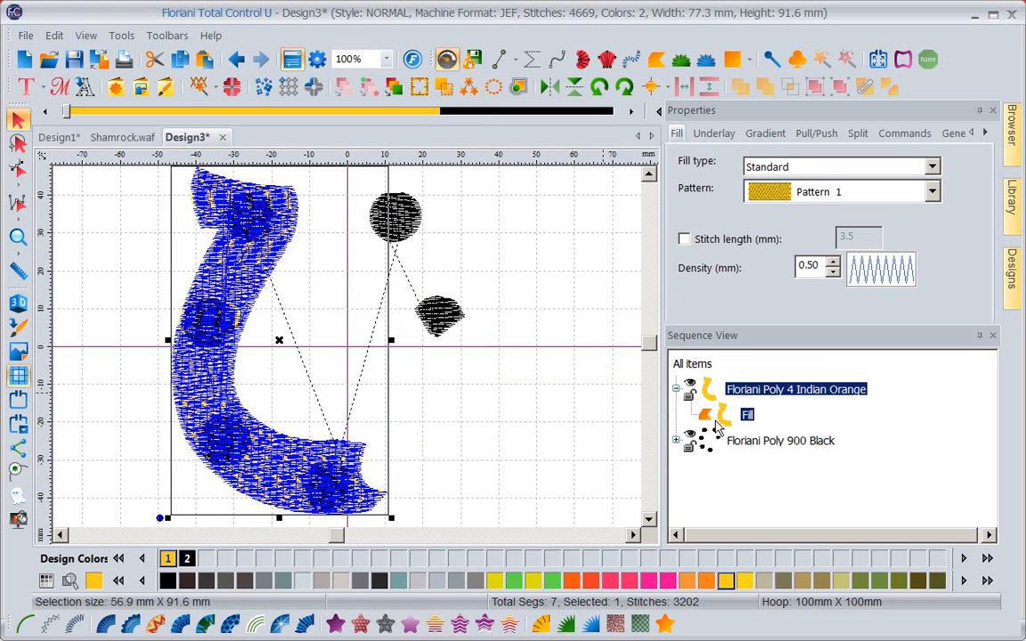
# - Delete the two black dots left over from the removed right arm and clear the selection
pyautogui.click(397, 217)
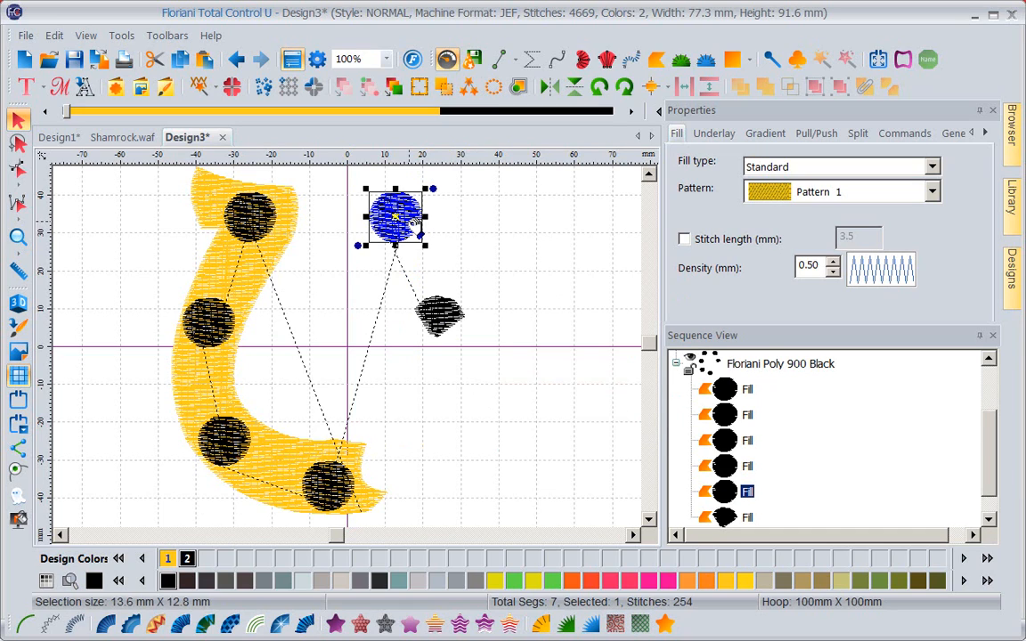
pyautogui.press('Delete')
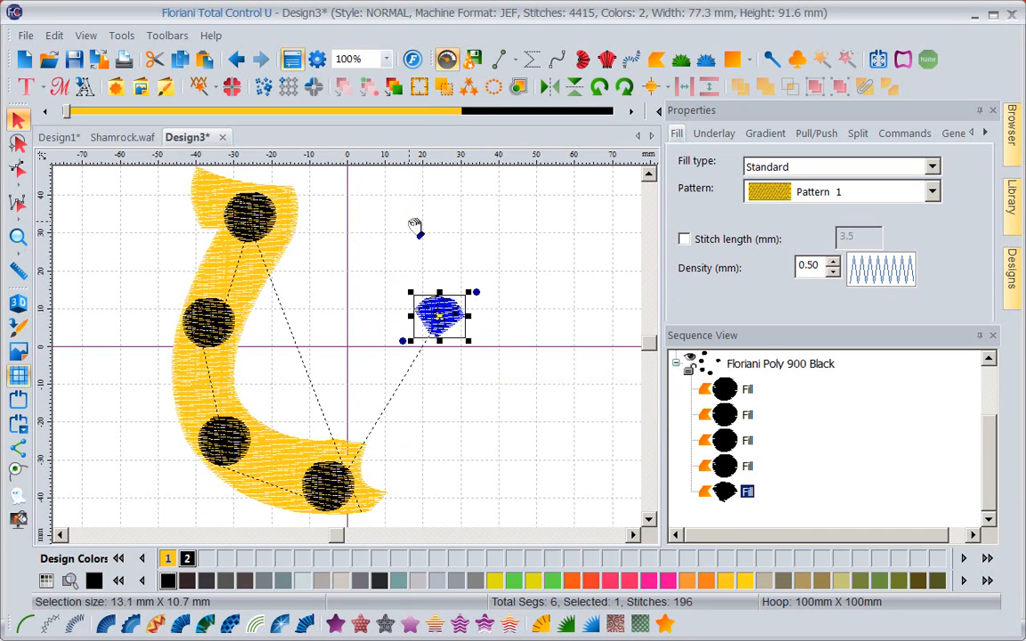
pyautogui.press('Delete')
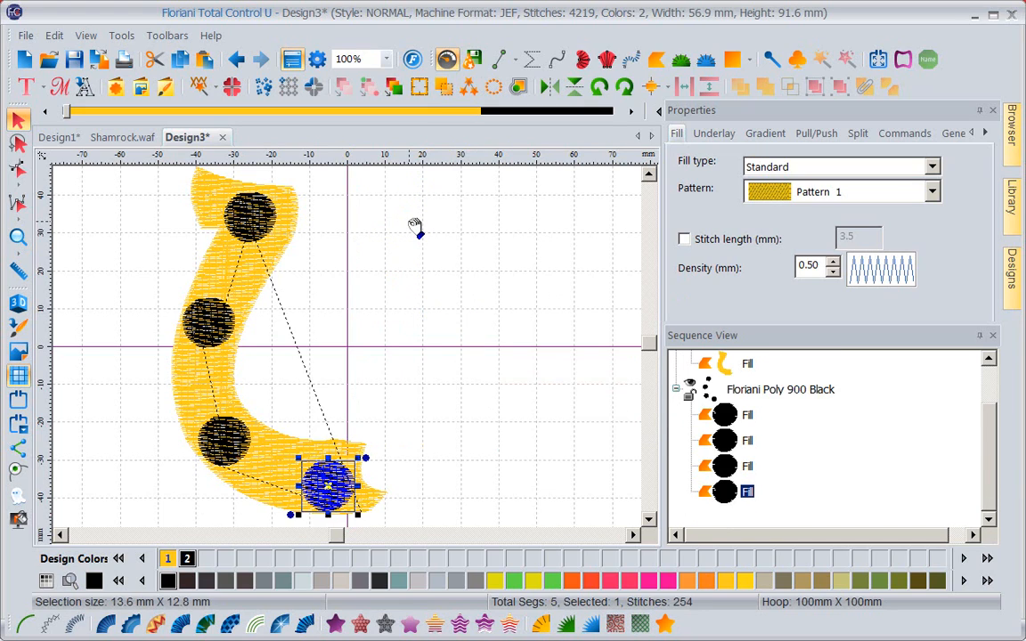
pyautogui.click(472, 312)
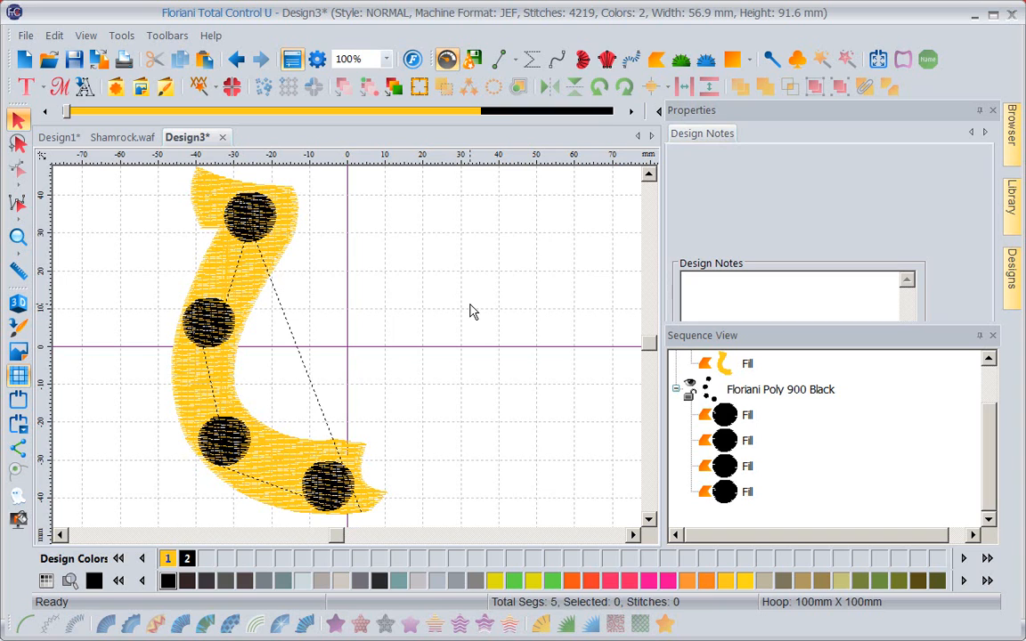
# - Create an outline around the remaining Indian Orange horseshoe fill with 1 ripple and the Cascade option
pyautogui.click(723, 365)
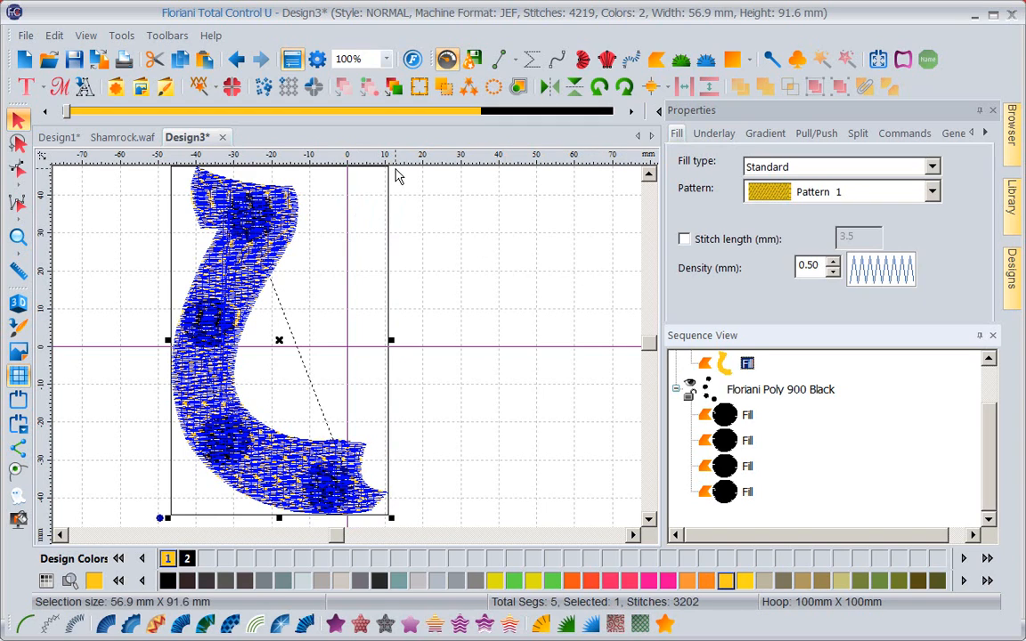
pyautogui.click(518, 87)
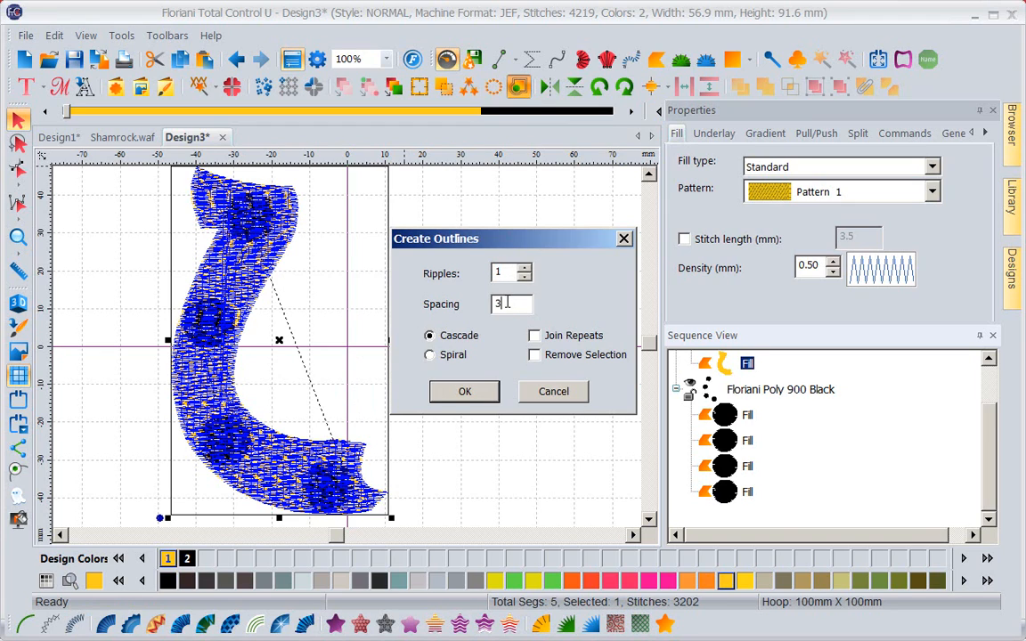
pyautogui.moveTo(507, 304); pyautogui.dragTo(463, 303)
pyautogui.click(465, 394)
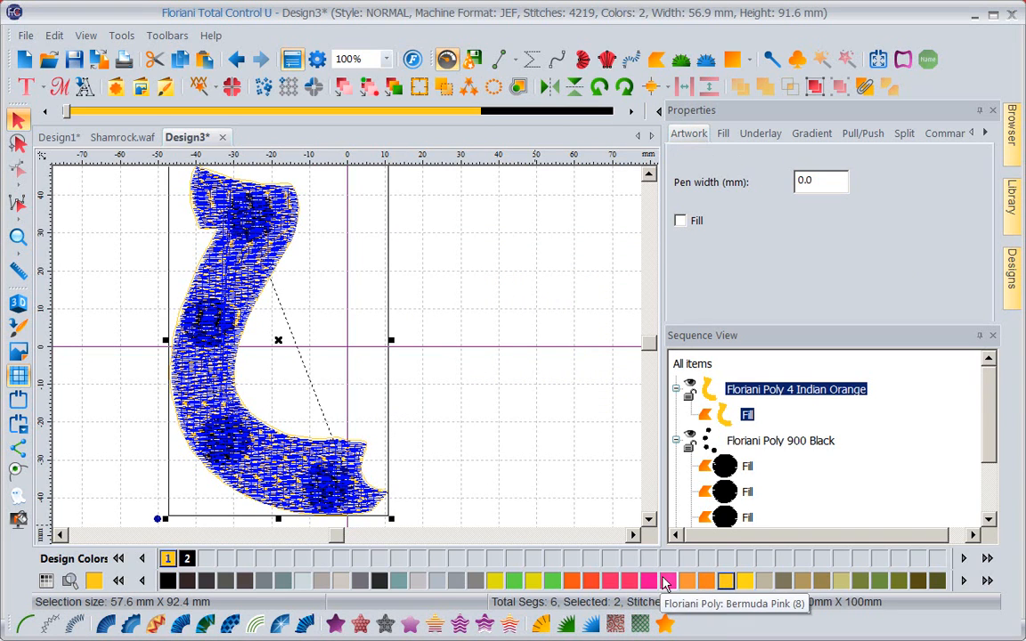
pyautogui.click(667, 581)
pyautogui.click(553, 385)
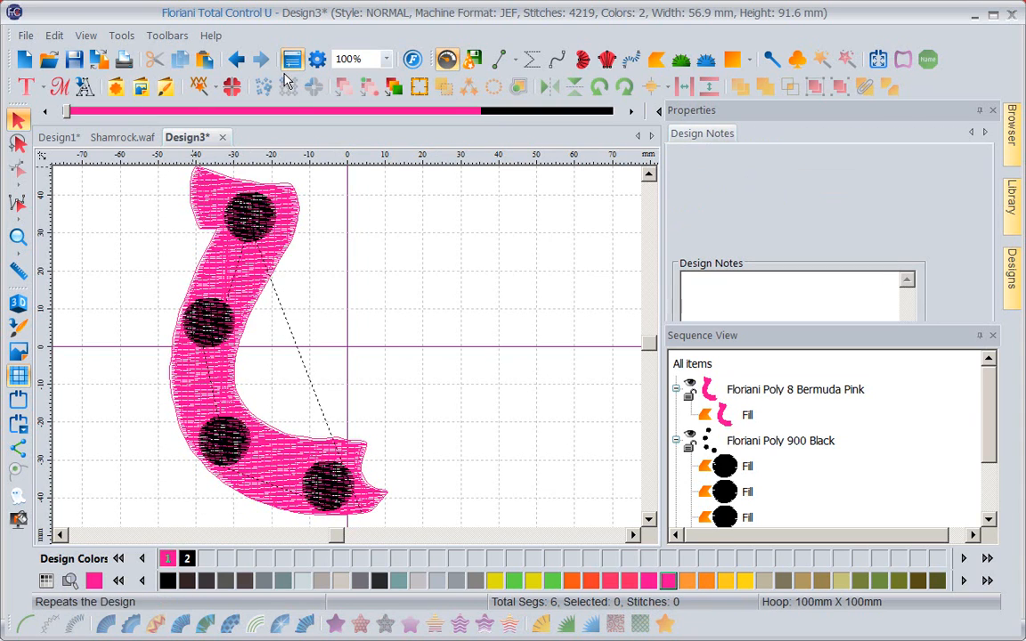
pyautogui.click(237, 62)
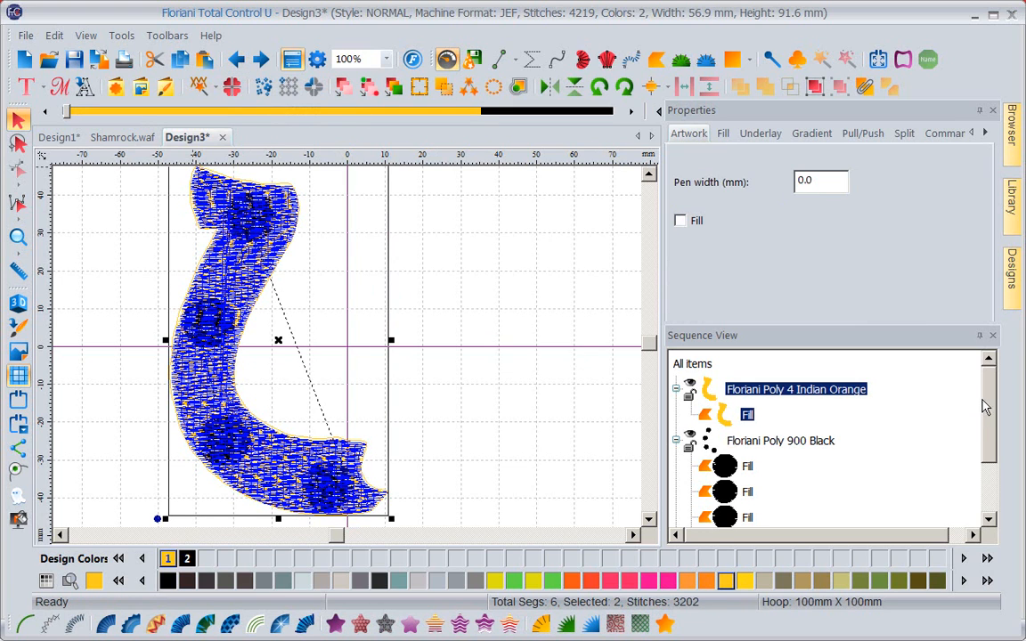
# - Select only the horseshoe outline at the end of the sequence and recolor it Floriani Poly 6 Neon Pink
pyautogui.moveTo(986, 400); pyautogui.dragTo(842, 96)
pyautogui.moveTo(988, 392); pyautogui.dragTo(987, 480)
pyautogui.click(720, 506)
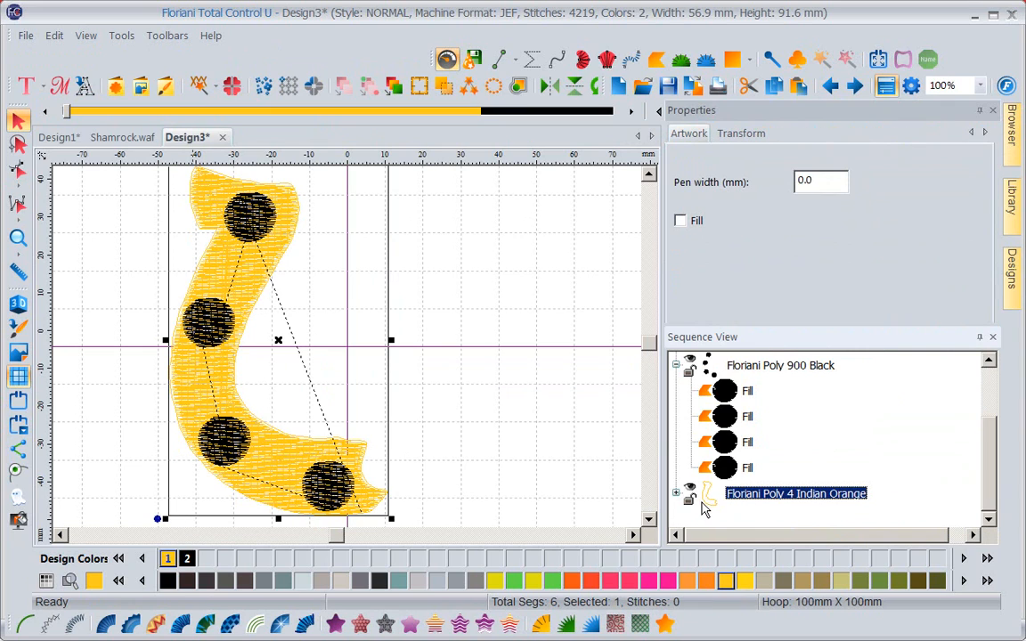
pyautogui.moveTo(718, 507)
pyautogui.mouseDown()
pyautogui.moveTo(515, 497)
pyautogui.moveTo(719, 504)
pyautogui.mouseUp()
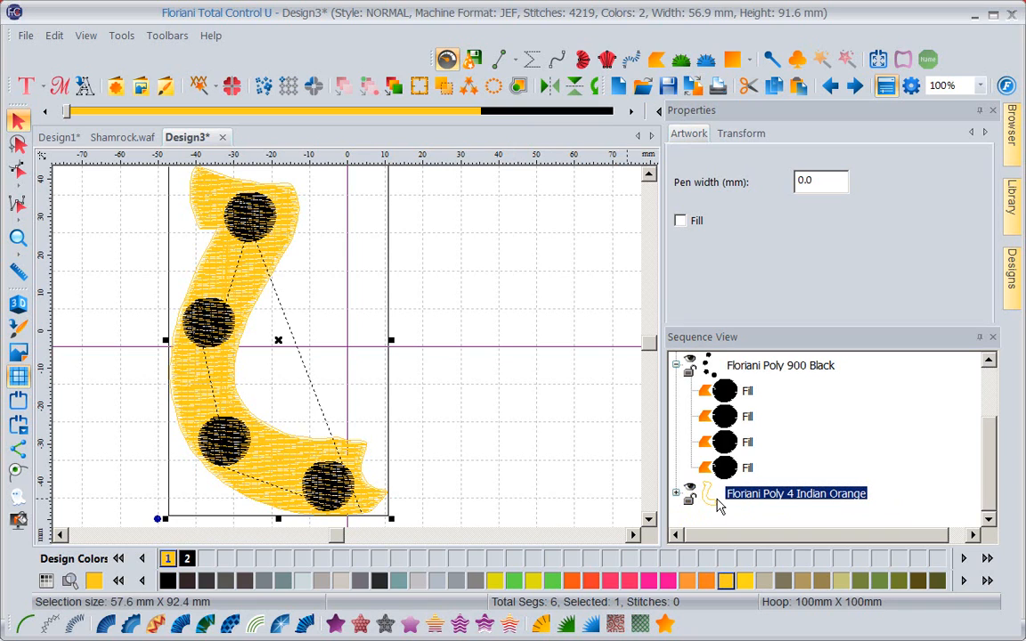
pyautogui.click(648, 584)
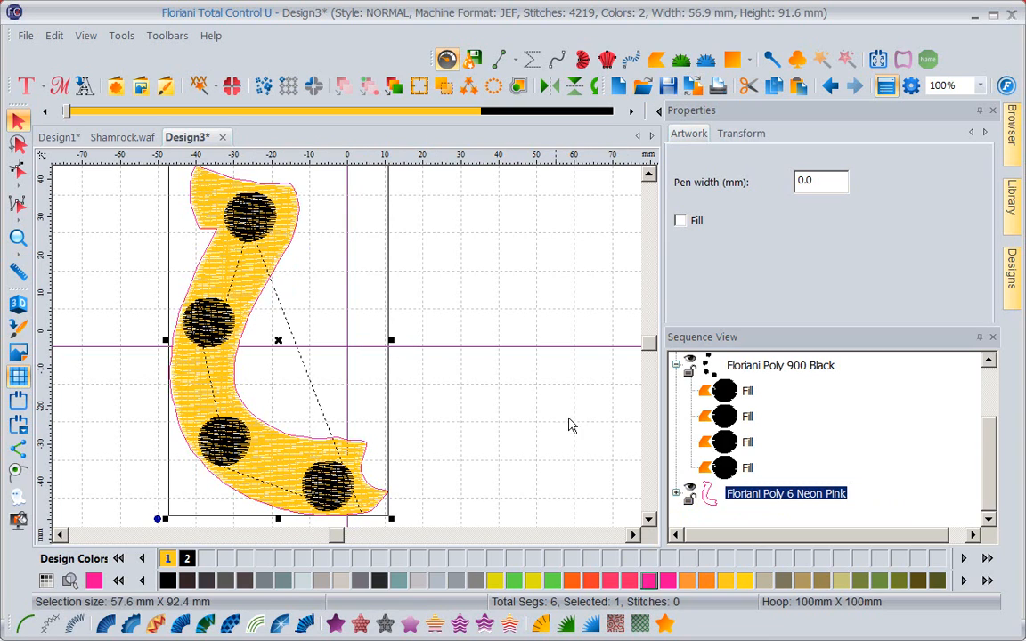
# - Mirror the pink outline artwork horizontally, move it about 30 mm right as the horseshoe's other half, and clear the selection
pyautogui.click(675, 492)
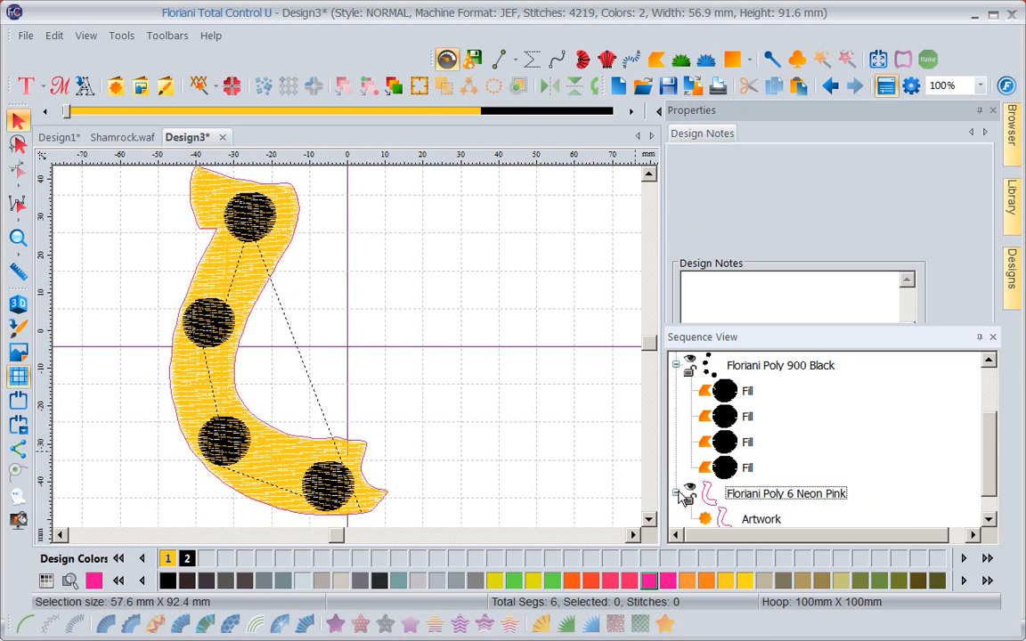
pyautogui.scroll(-1, 890, 428)
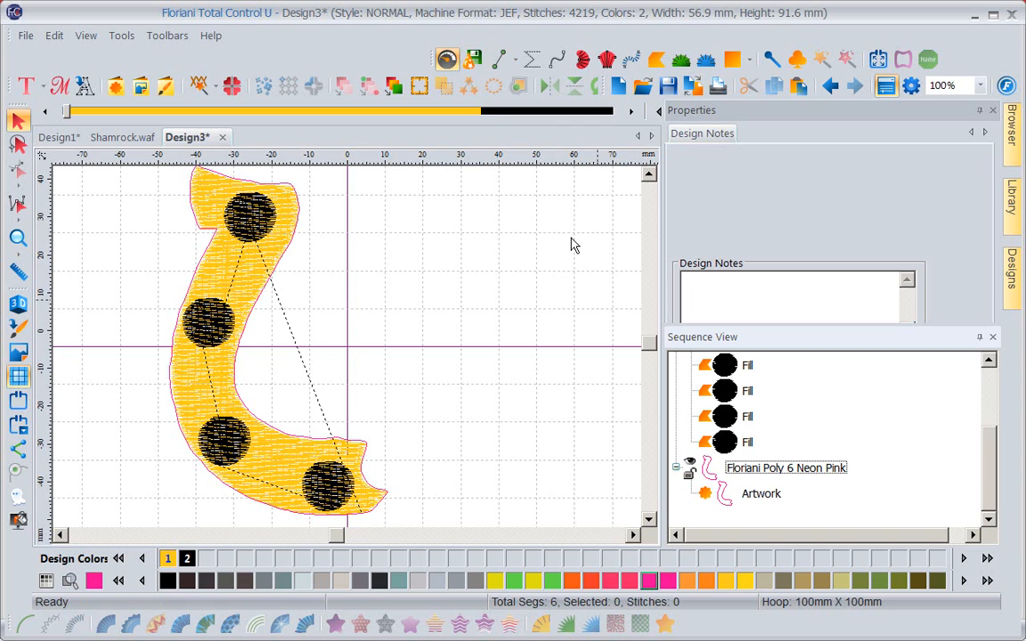
pyautogui.click(763, 497)
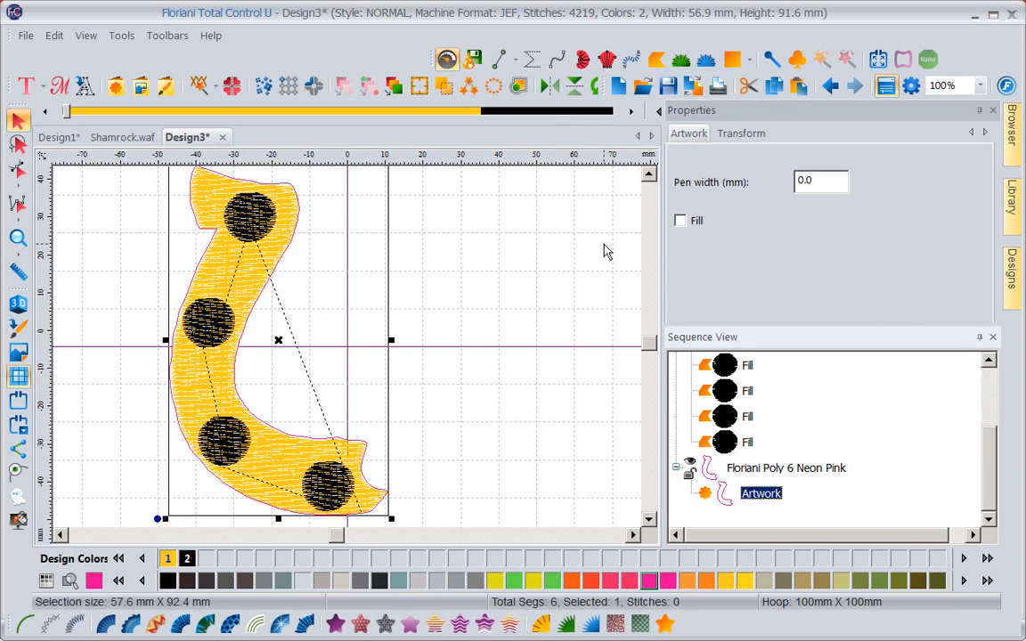
pyautogui.click(548, 88)
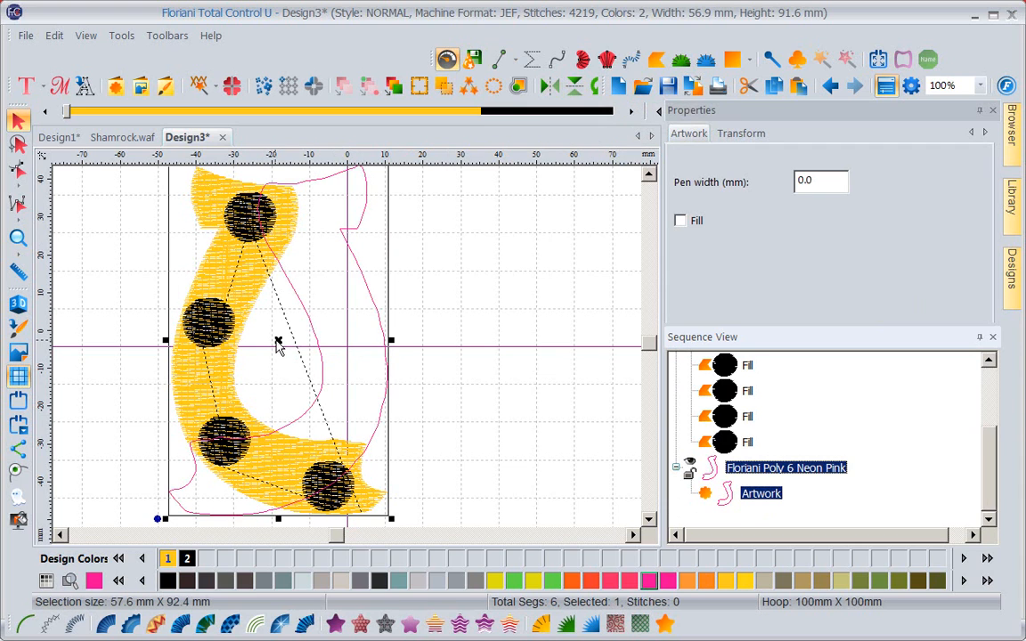
pyautogui.moveTo(277, 344); pyautogui.dragTo(395, 346)
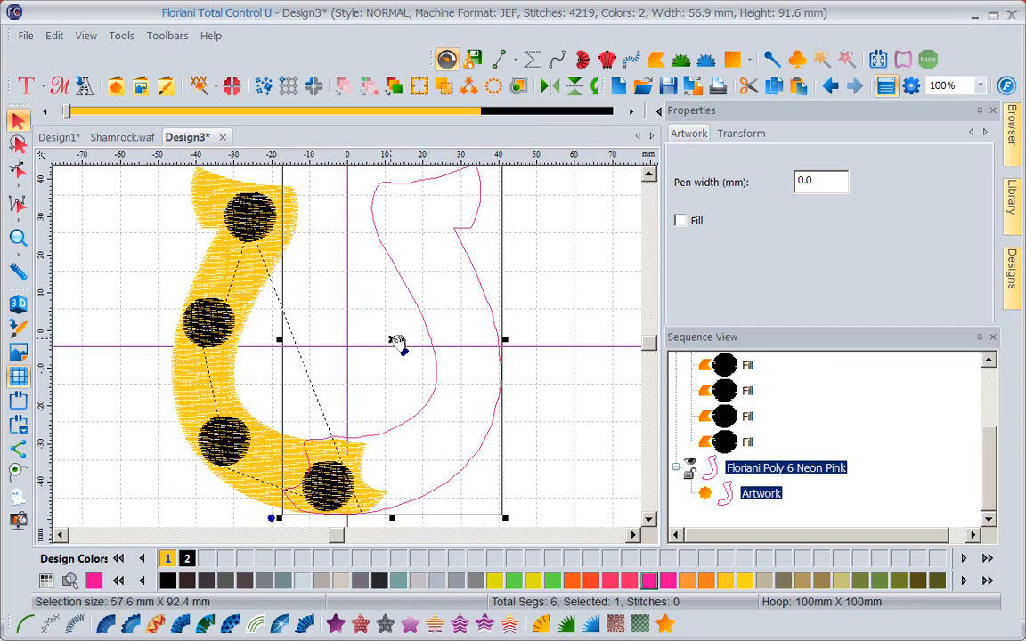
pyautogui.click(571, 252)
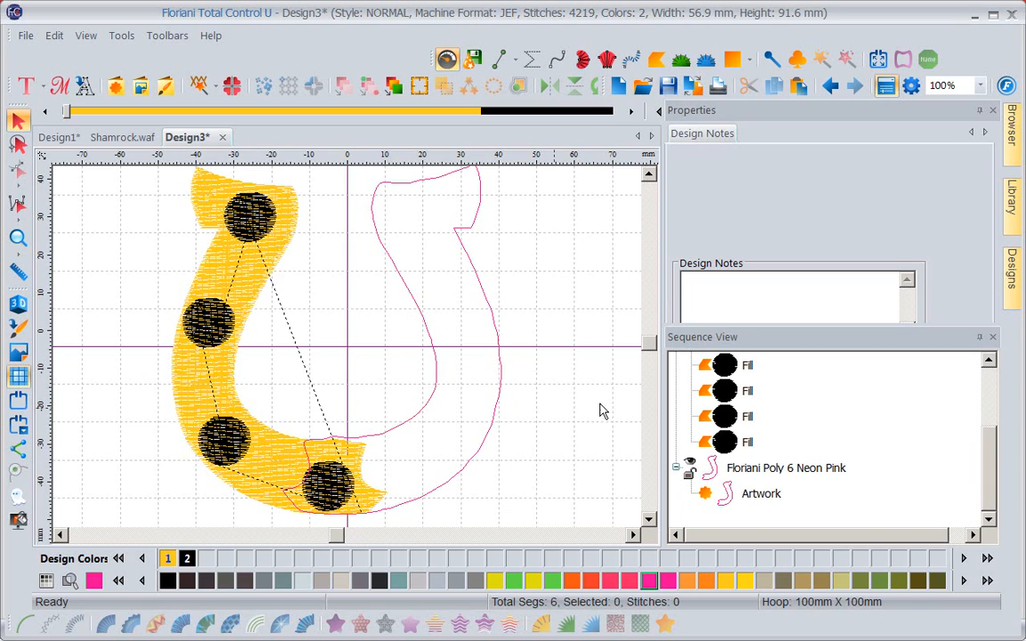
pyautogui.scroll(3, 895, 403)
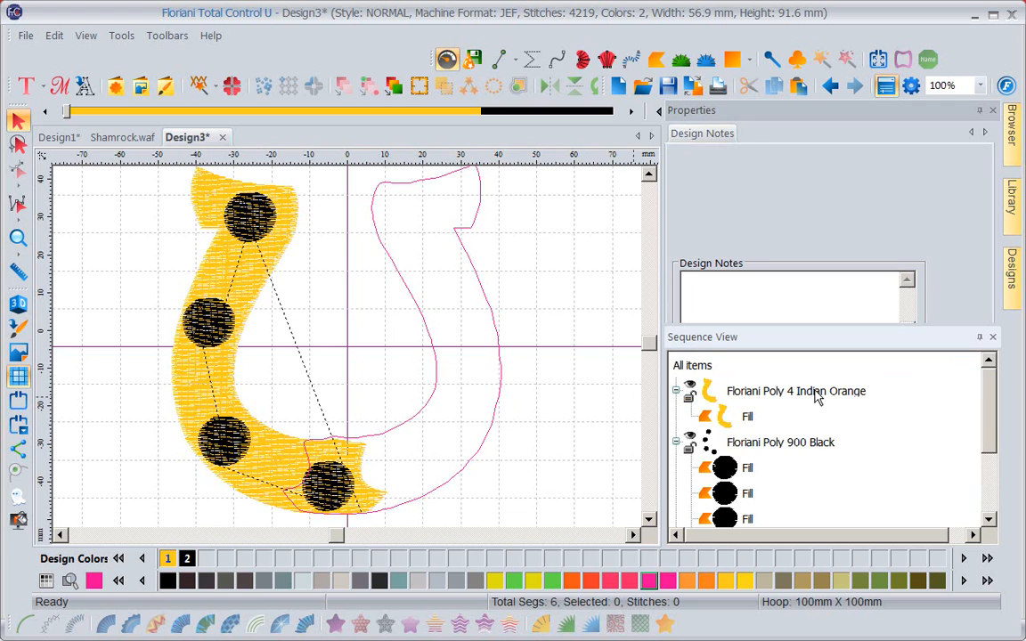
# - Open the Indian Orange horseshoe fill for shape editing, restricted to its outline points
pyautogui.click(736, 418)
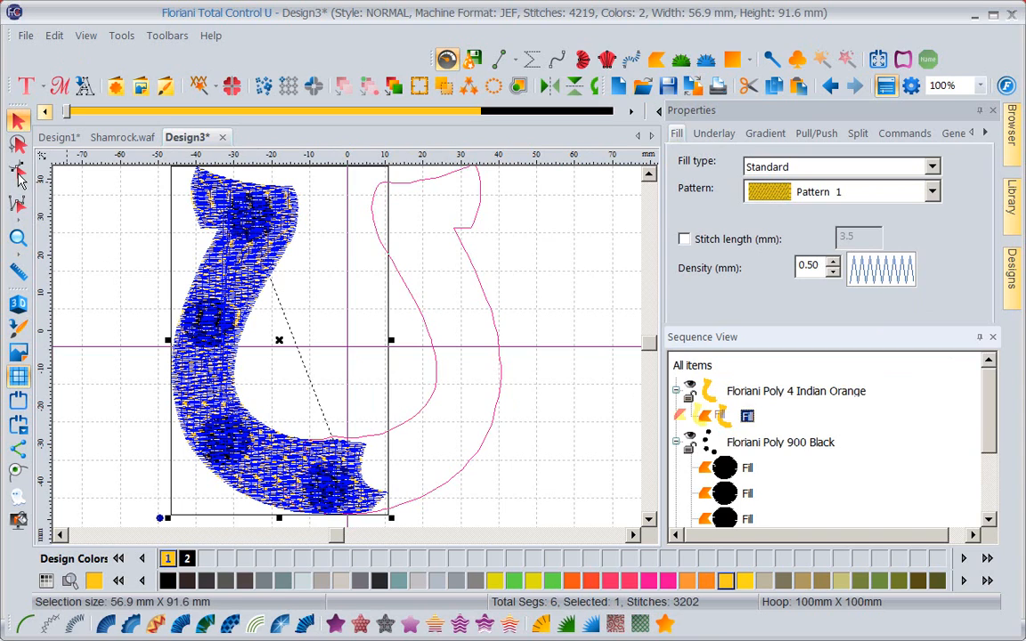
pyautogui.click(18, 172)
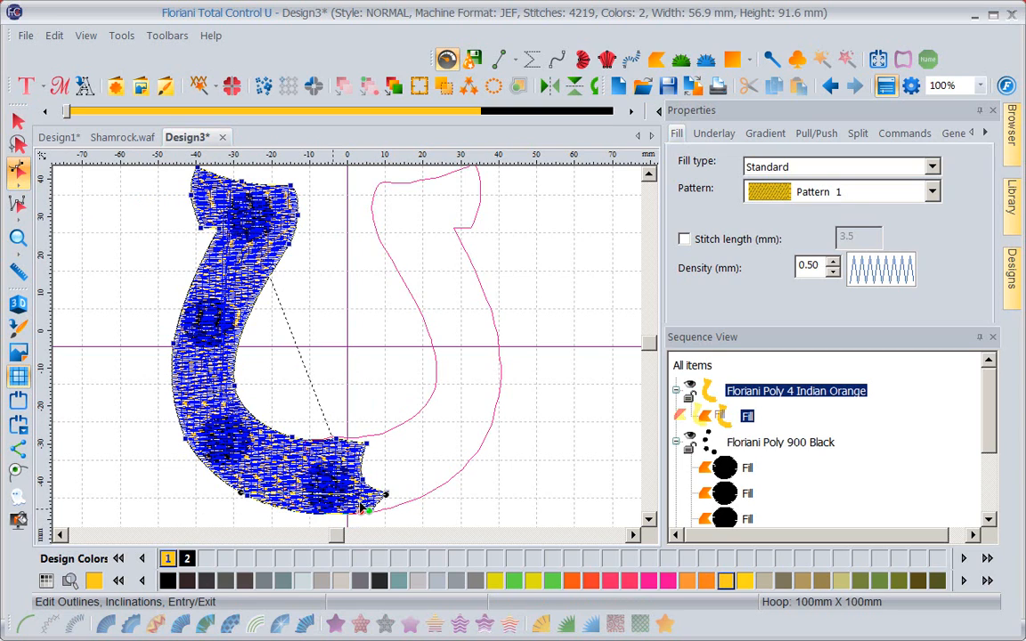
pyautogui.rightClick(257, 504)
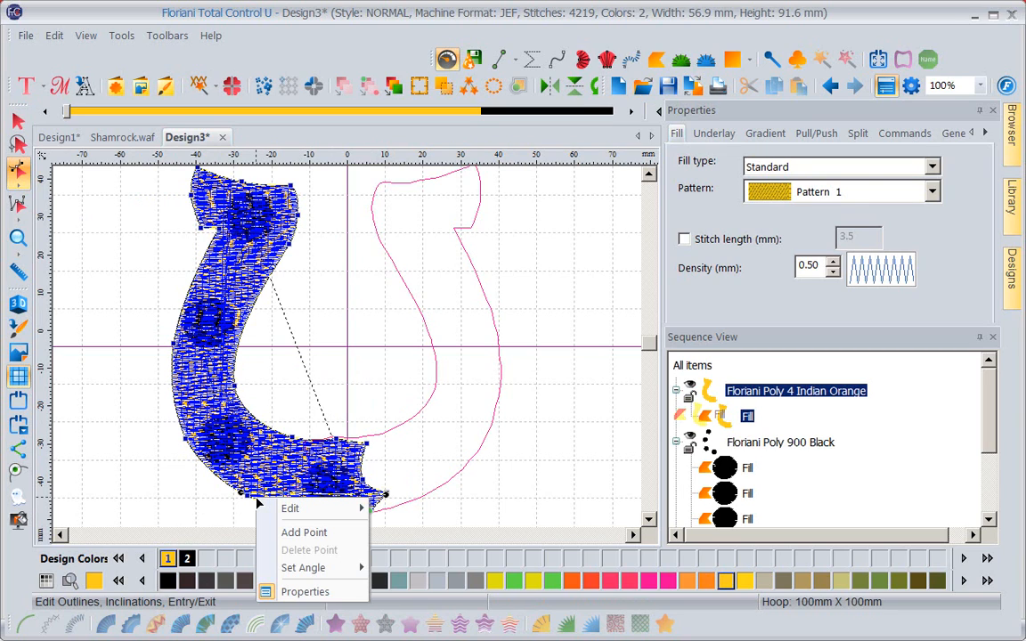
pyautogui.moveTo(320, 511)
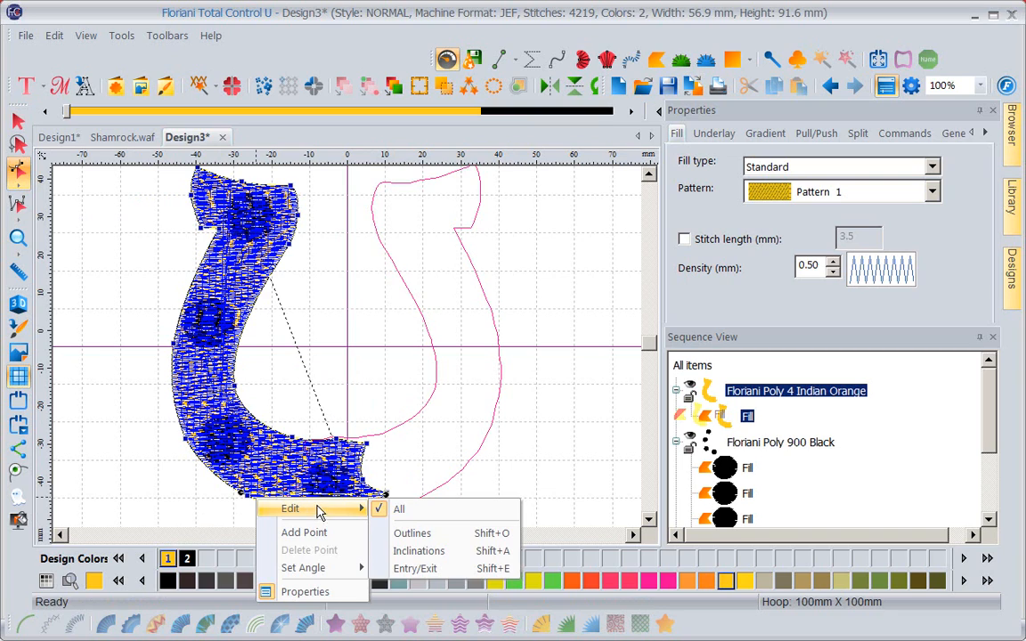
pyautogui.click(396, 533)
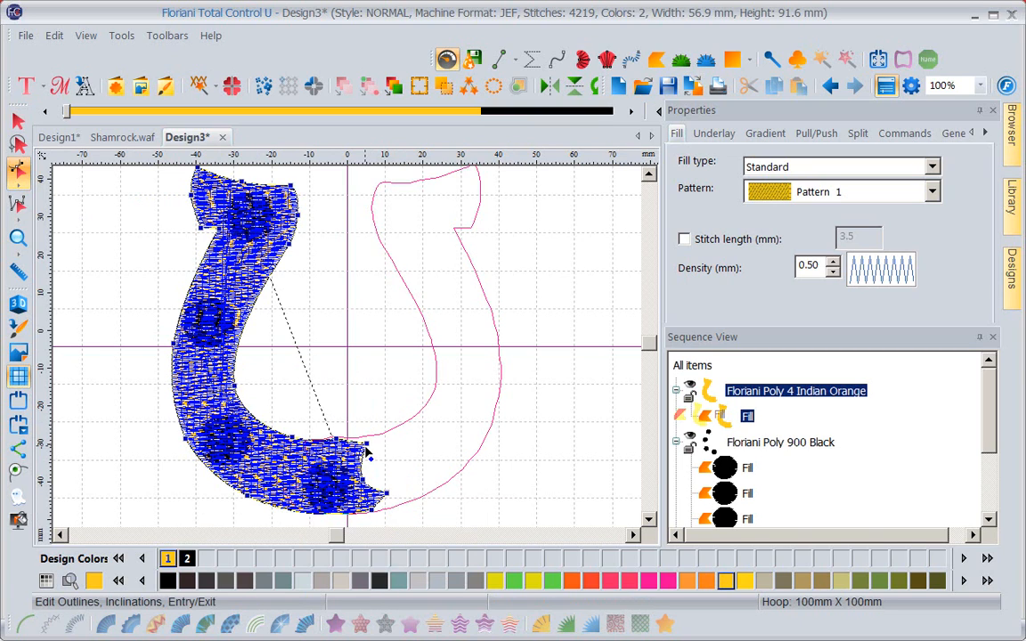
# - Pull the points at the fill's cut lower end out toward the pink guide, placing the outermost one on the guide's outer curve
pyautogui.moveTo(369, 445); pyautogui.dragTo(452, 391)
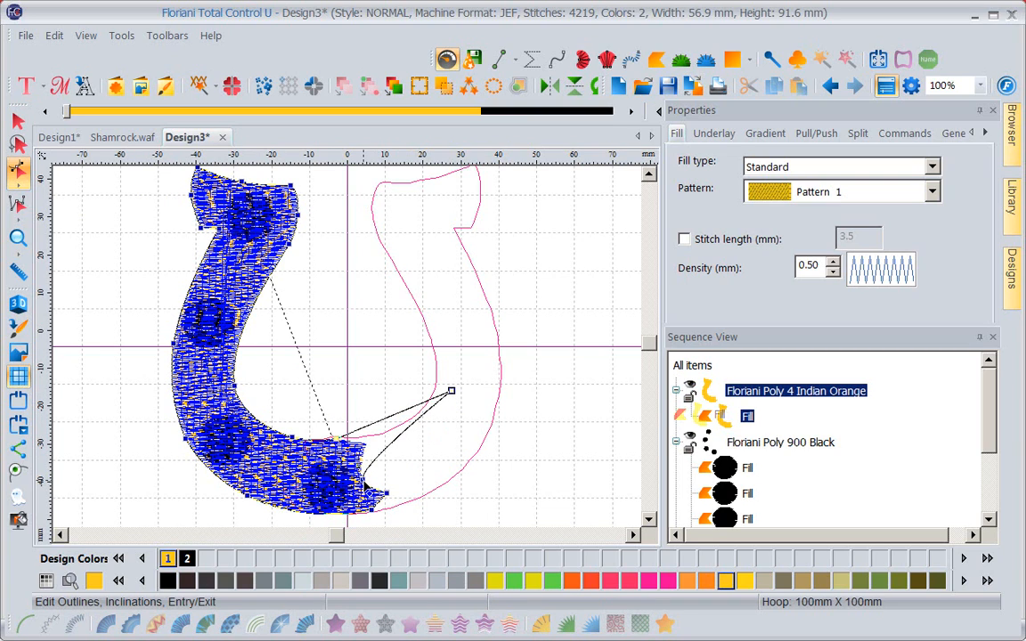
pyautogui.moveTo(365, 470); pyautogui.dragTo(475, 455)
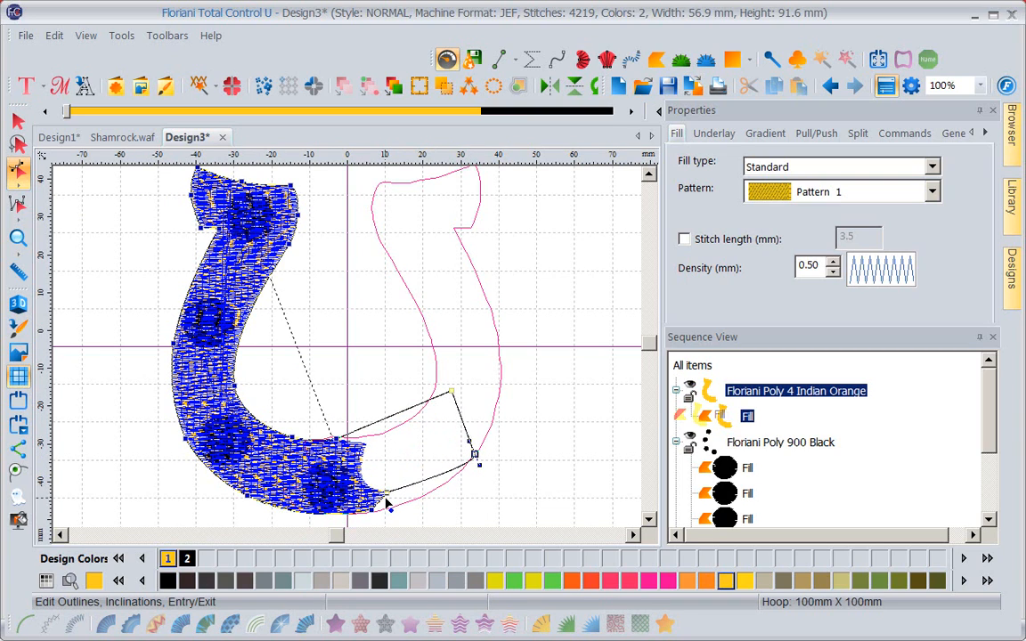
pyautogui.moveTo(387, 493); pyautogui.dragTo(401, 504)
pyautogui.click(390, 509)
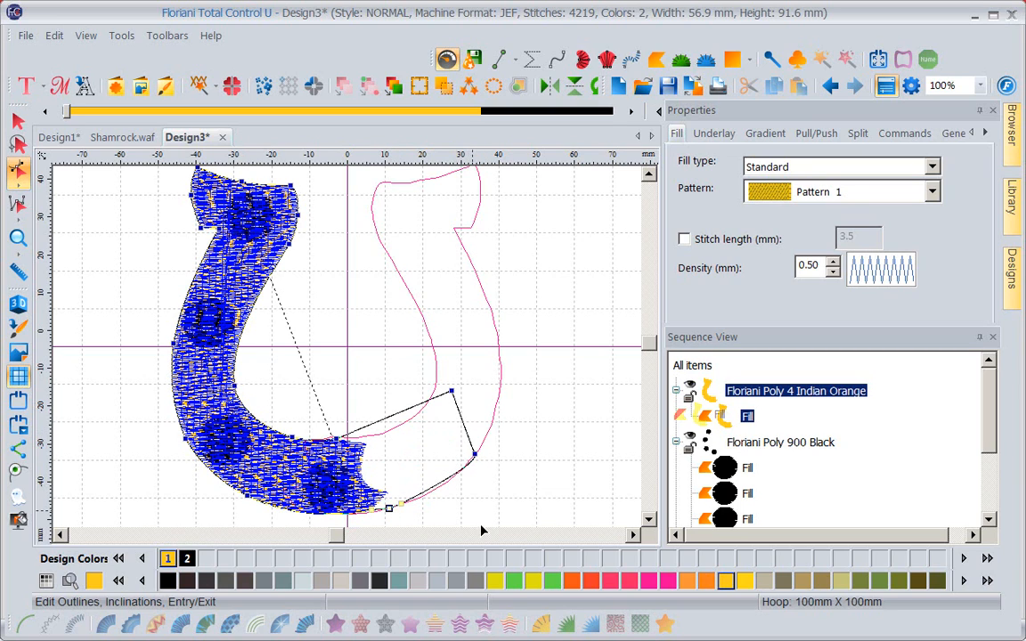
pyautogui.moveTo(476, 456); pyautogui.dragTo(496, 410)
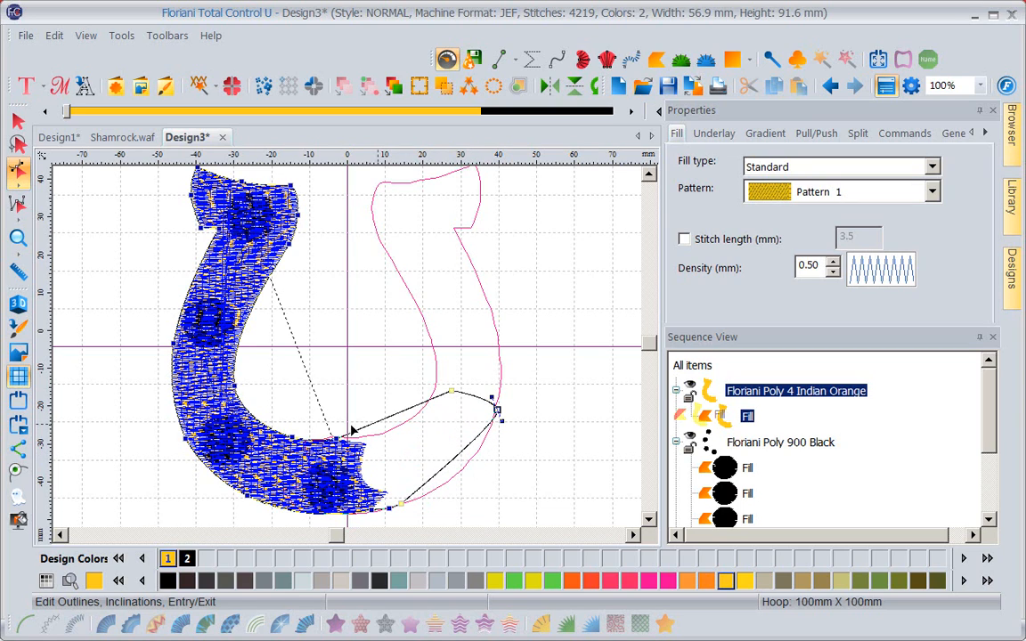
# - Add one outline point to each of the extension's lower outer and inner edges and fit both to the pink guide
pyautogui.rightClick(452, 469)
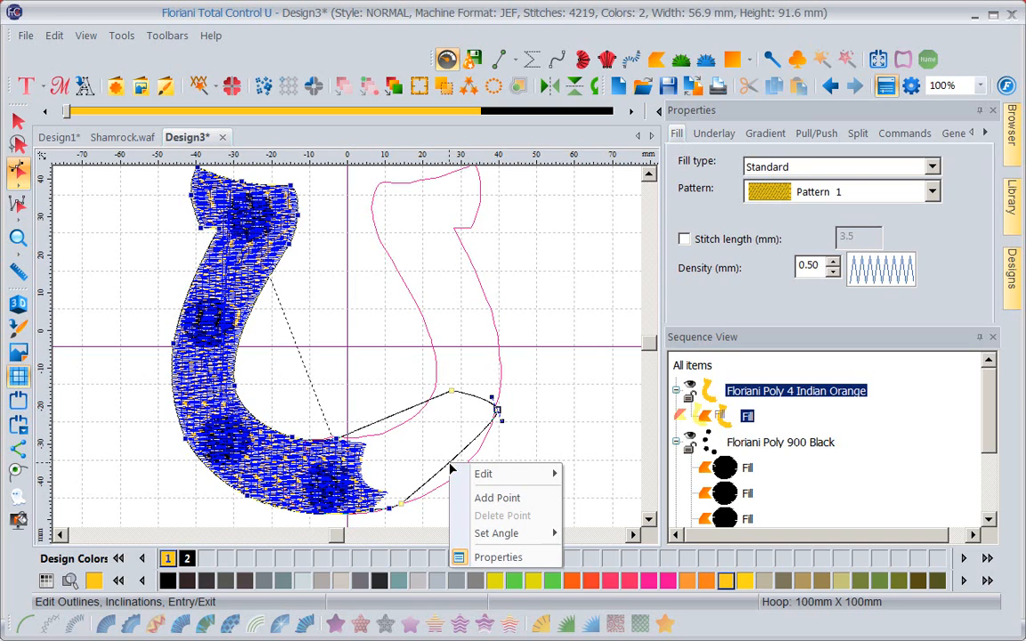
pyautogui.click(492, 498)
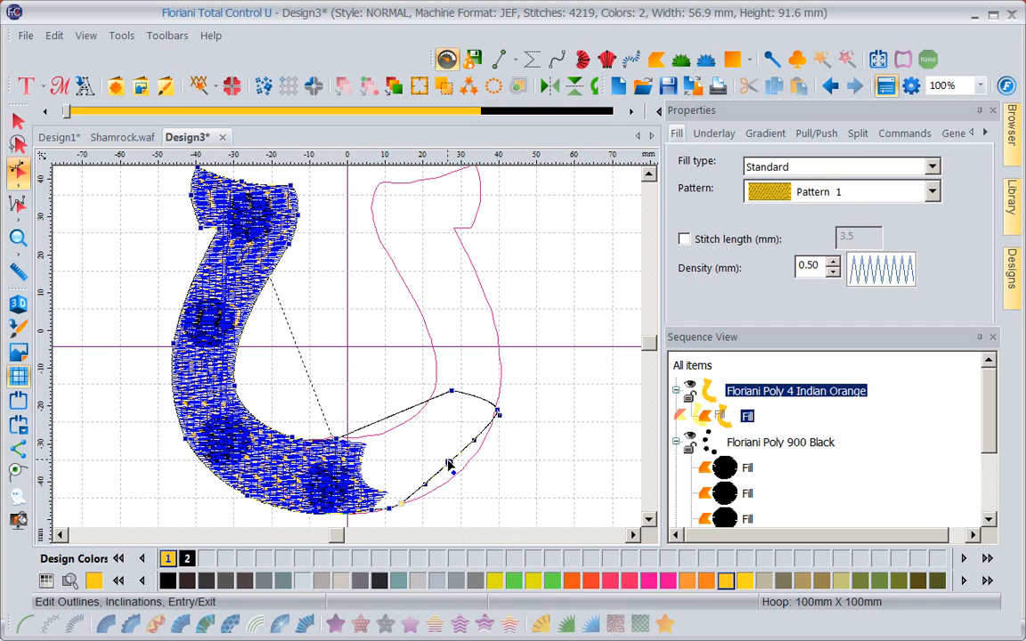
pyautogui.moveTo(449, 463); pyautogui.dragTo(460, 477)
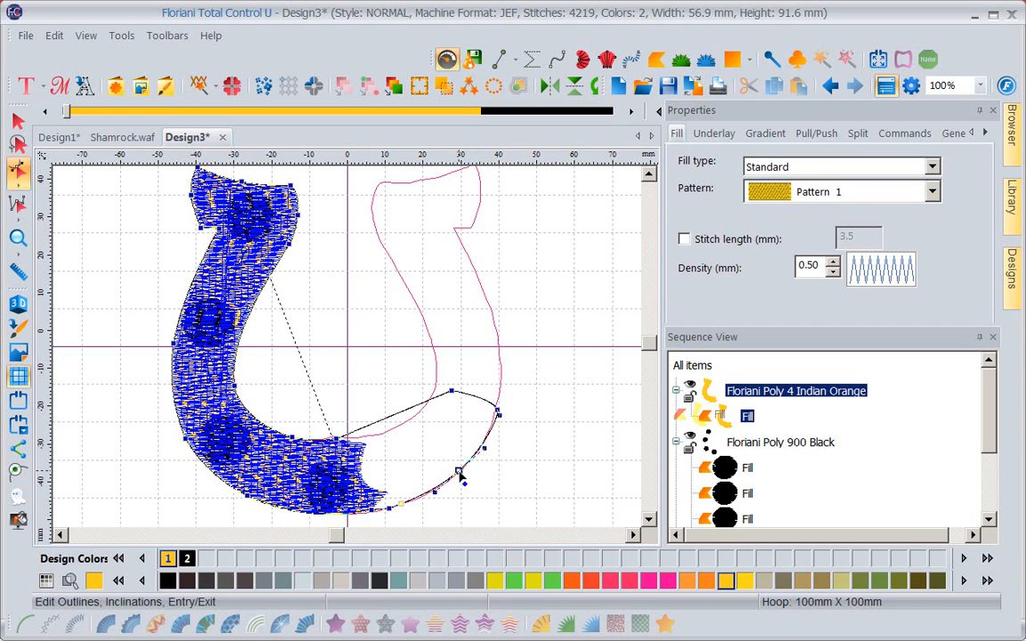
pyautogui.rightClick(392, 419)
pyautogui.click(437, 447)
pyautogui.moveTo(392, 416); pyautogui.dragTo(403, 425)
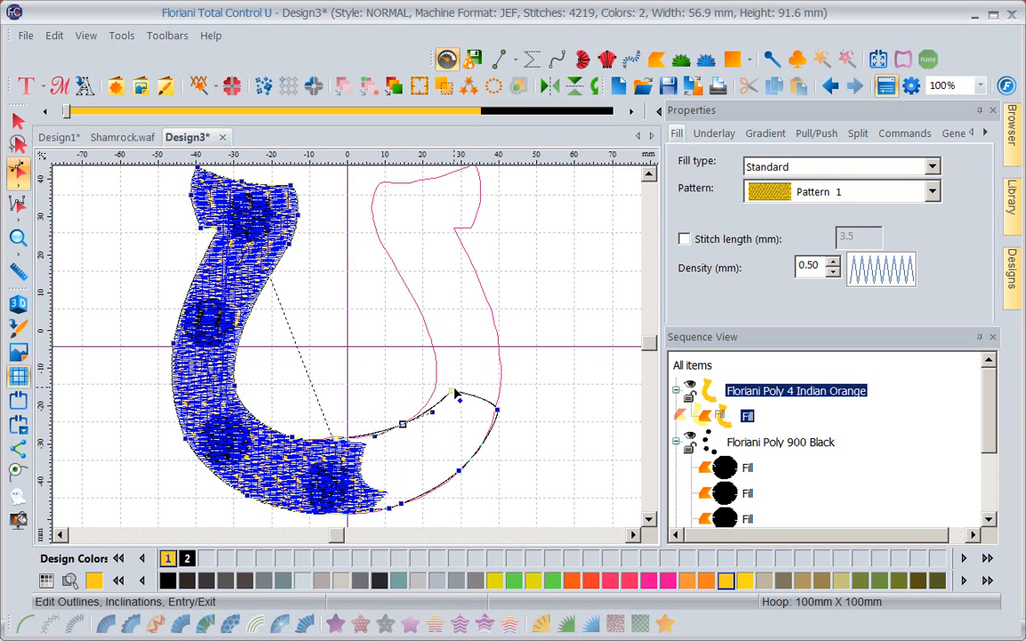
# - Move the extension's two end points up along the guide and add a point that bends the outer edge onto the pink curve
pyautogui.moveTo(453, 394); pyautogui.dragTo(428, 315)
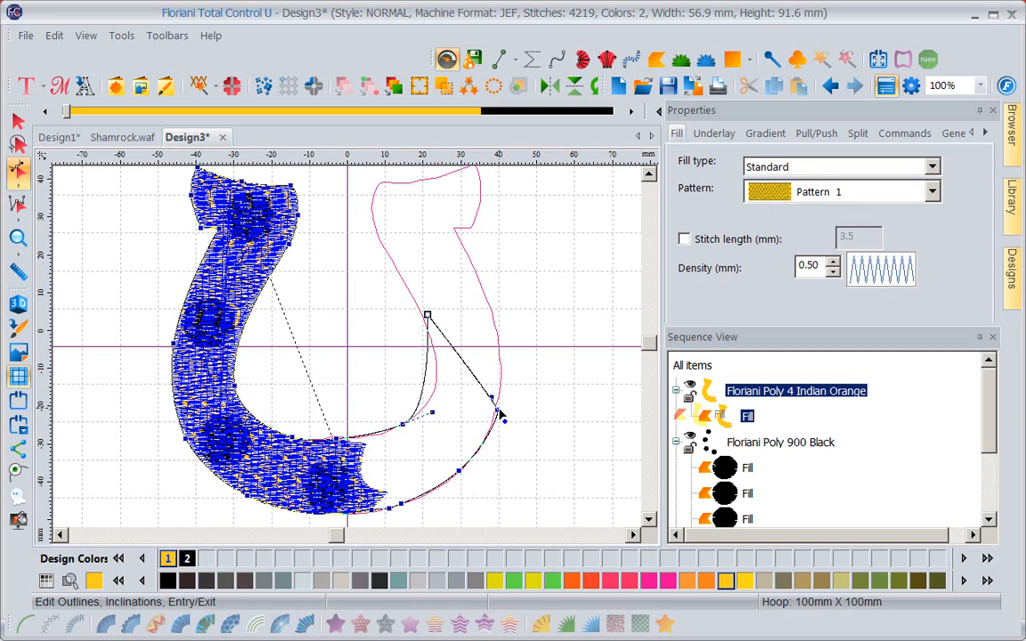
pyautogui.moveTo(498, 413); pyautogui.dragTo(496, 323)
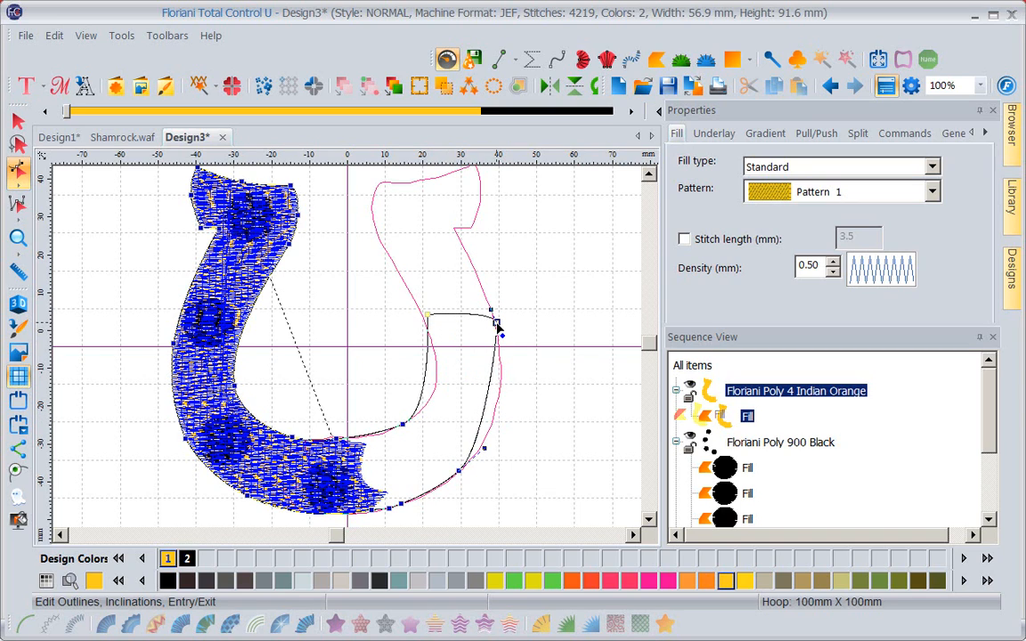
pyautogui.rightClick(488, 403)
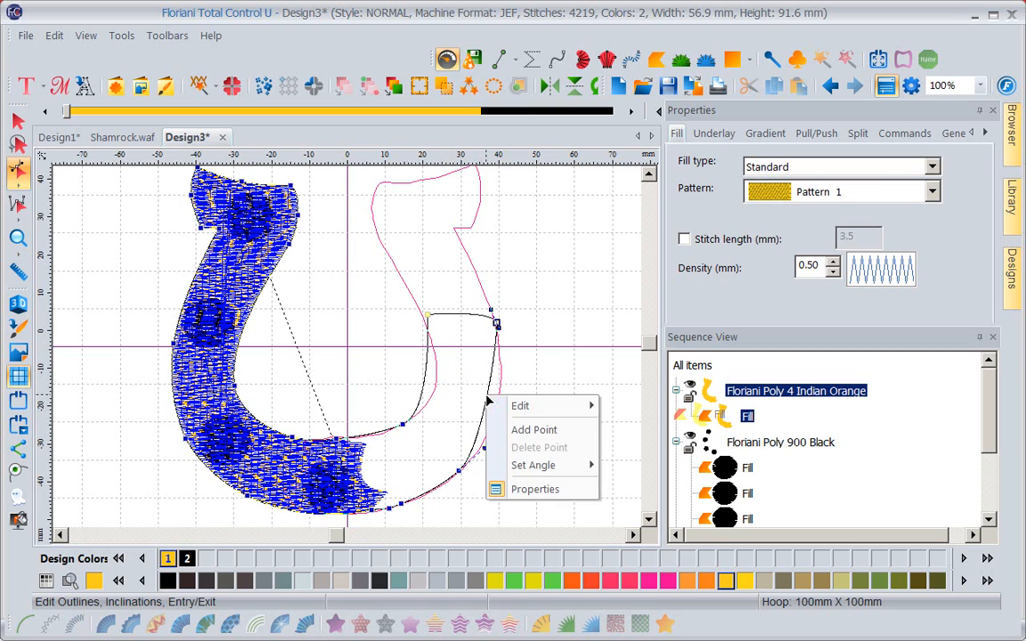
pyautogui.click(516, 429)
pyautogui.moveTo(487, 394); pyautogui.dragTo(497, 400)
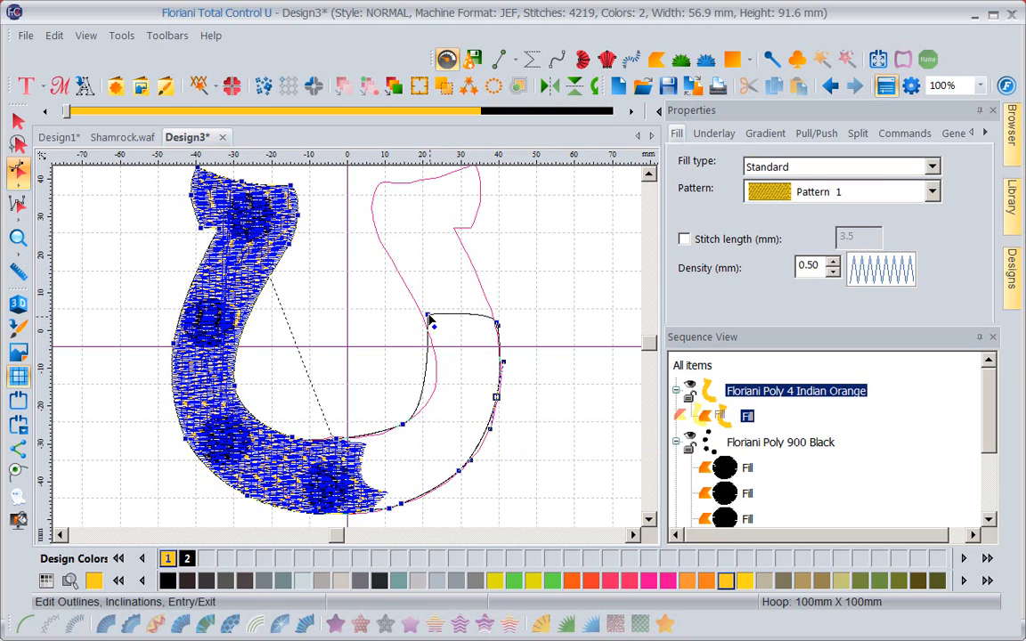
# - Move the inner end point further up the guide and add a point that bows the inner edge onto the pink curve
pyautogui.moveTo(427, 315); pyautogui.dragTo(407, 285)
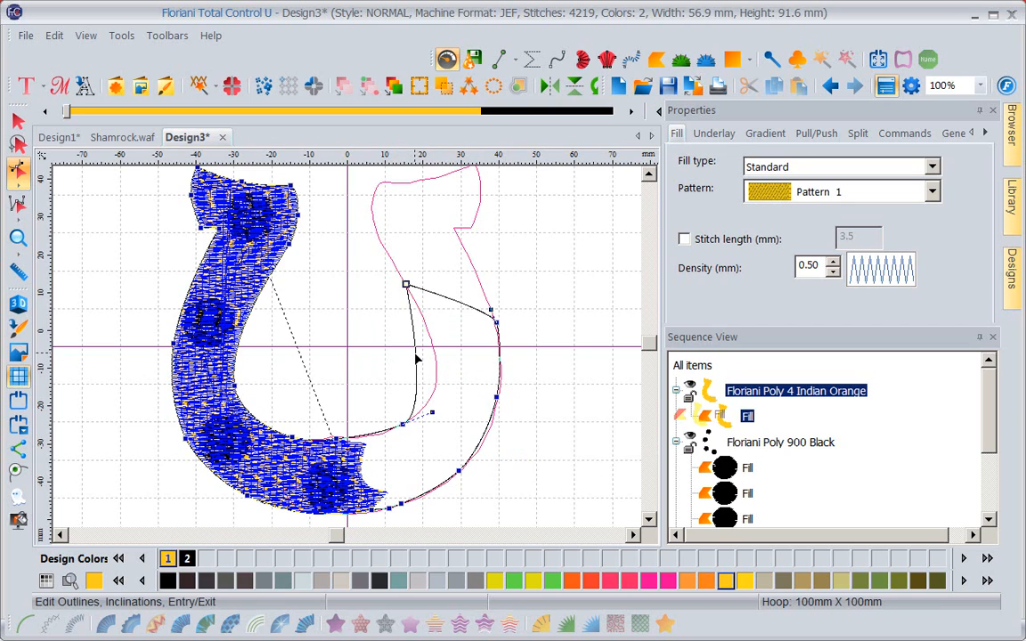
pyautogui.rightClick(416, 357)
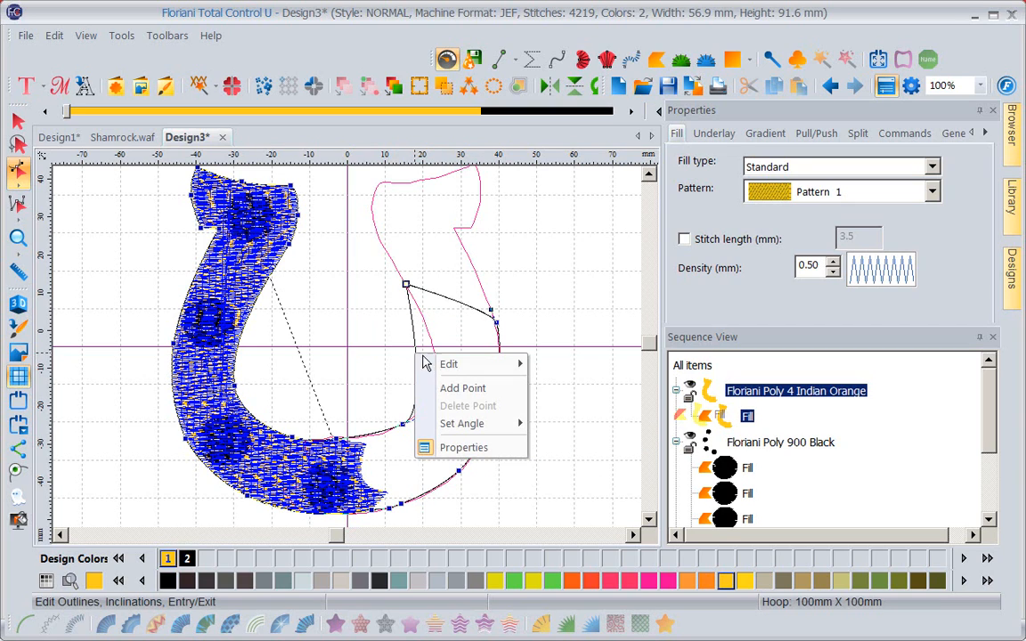
pyautogui.click(465, 391)
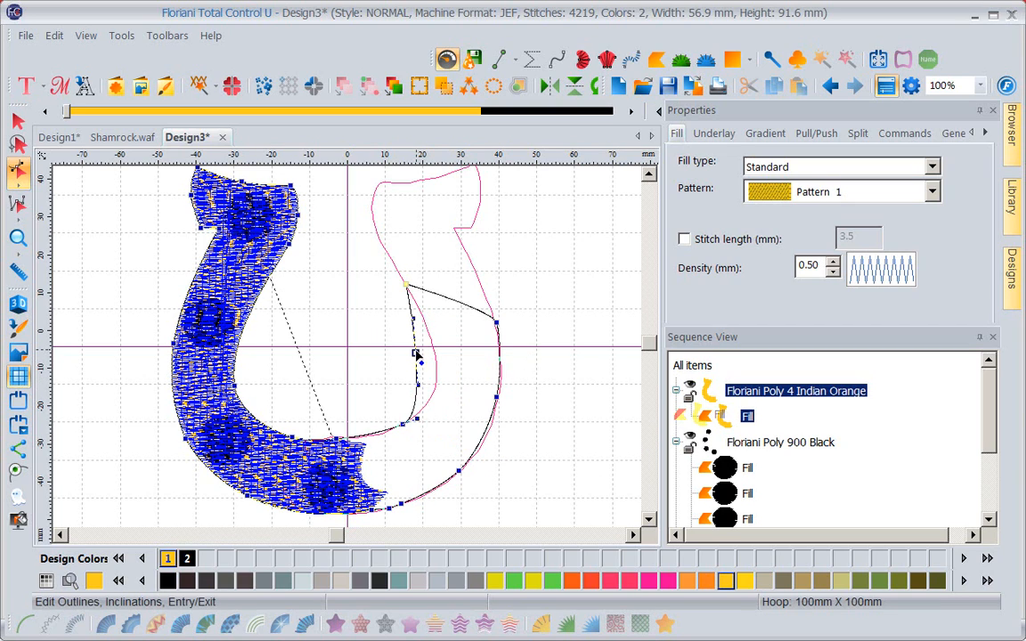
pyautogui.moveTo(416, 354); pyautogui.dragTo(437, 362)
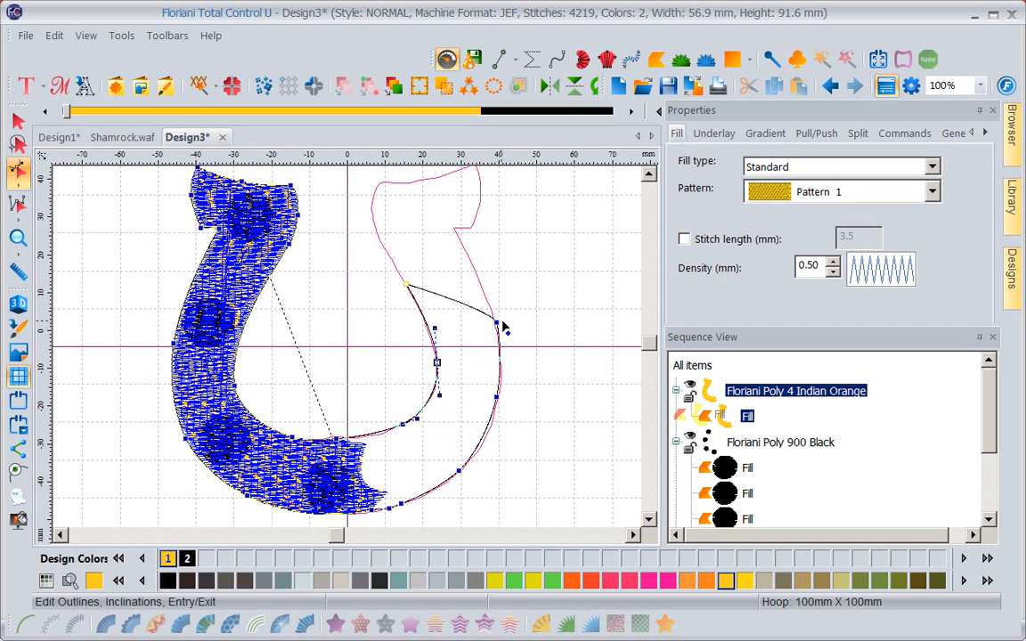
# - Move the outer end point to the guide's notch below the tip and fit the outer edge with an added point
pyautogui.moveTo(504, 330); pyautogui.dragTo(448, 212)
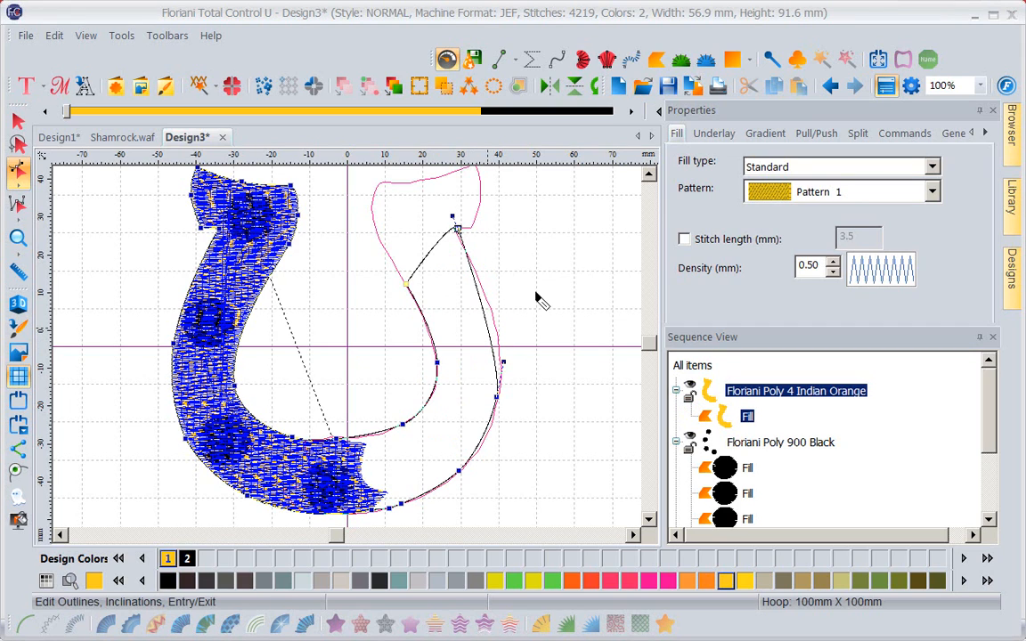
pyautogui.rightClick(482, 312)
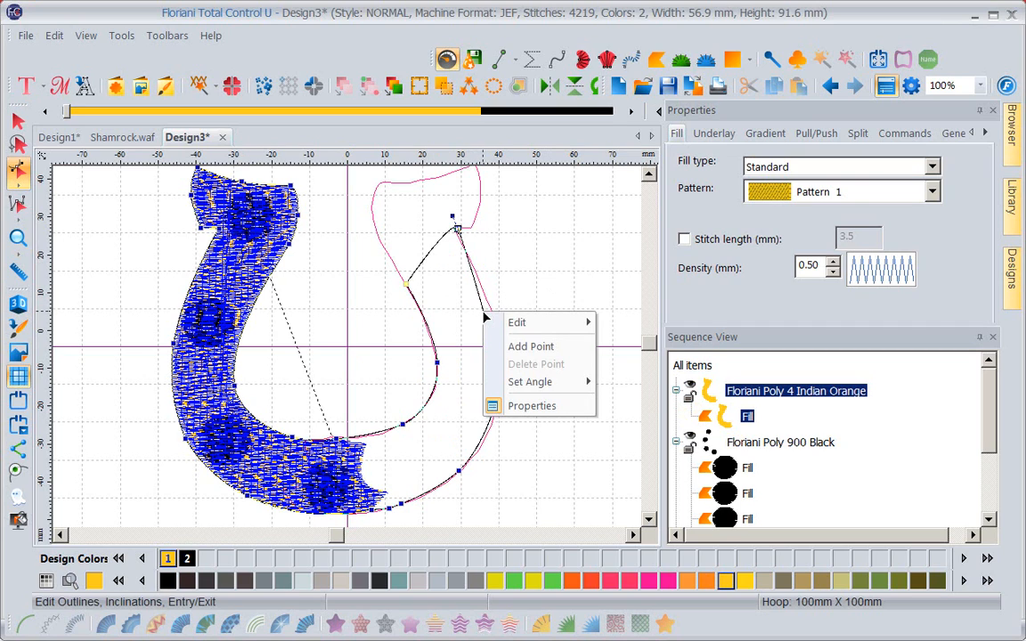
pyautogui.click(503, 346)
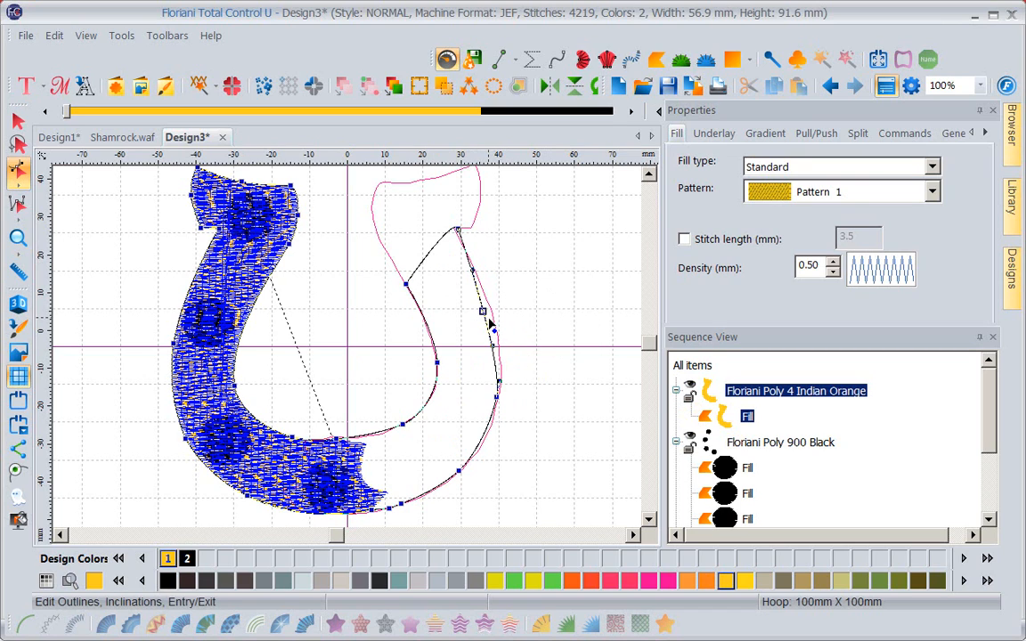
pyautogui.moveTo(483, 310); pyautogui.dragTo(489, 310)
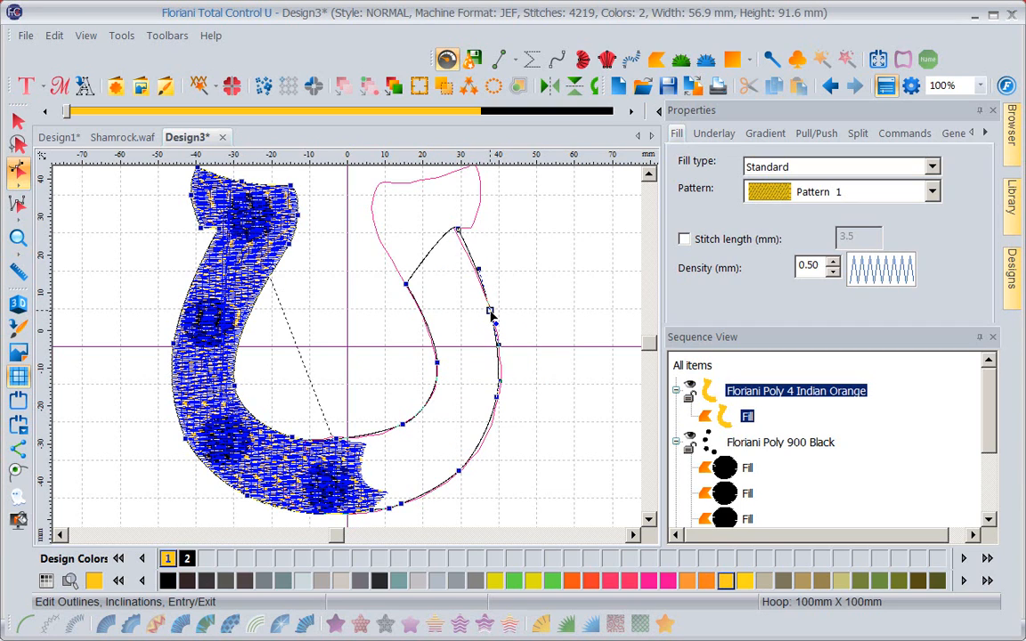
# - Move the inner end point to the guide's upper inner corner and fit the inner edge with an added point
pyautogui.click(406, 285)
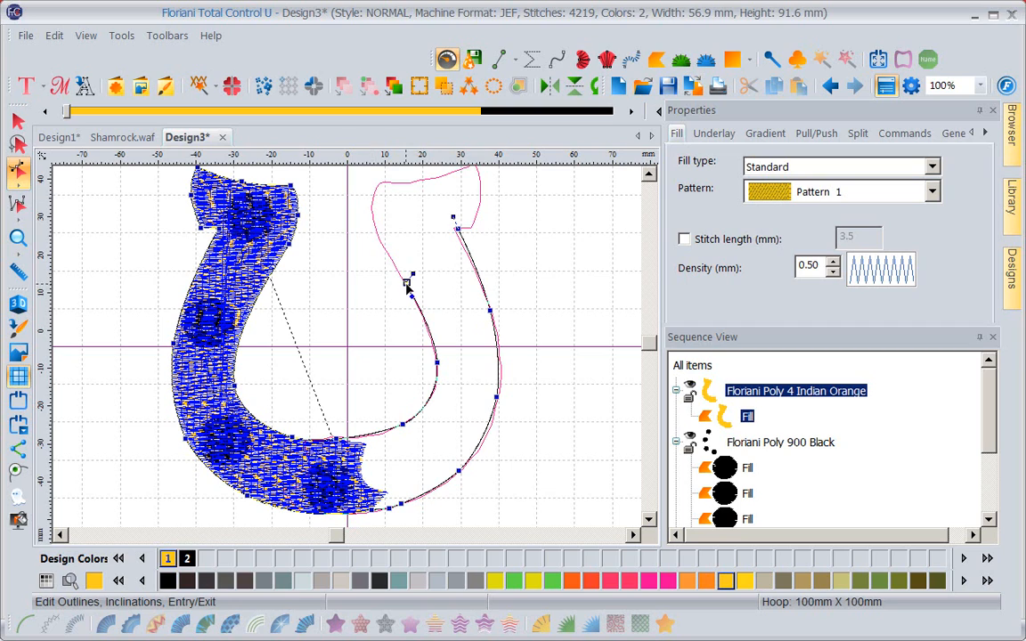
pyautogui.moveTo(407, 285); pyautogui.dragTo(373, 191)
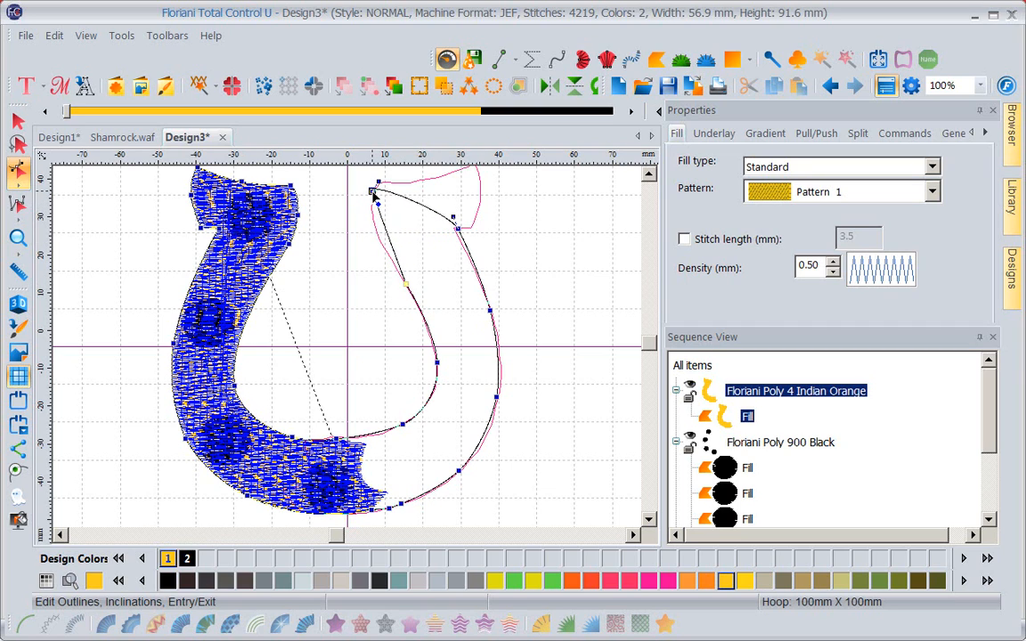
pyautogui.rightClick(389, 242)
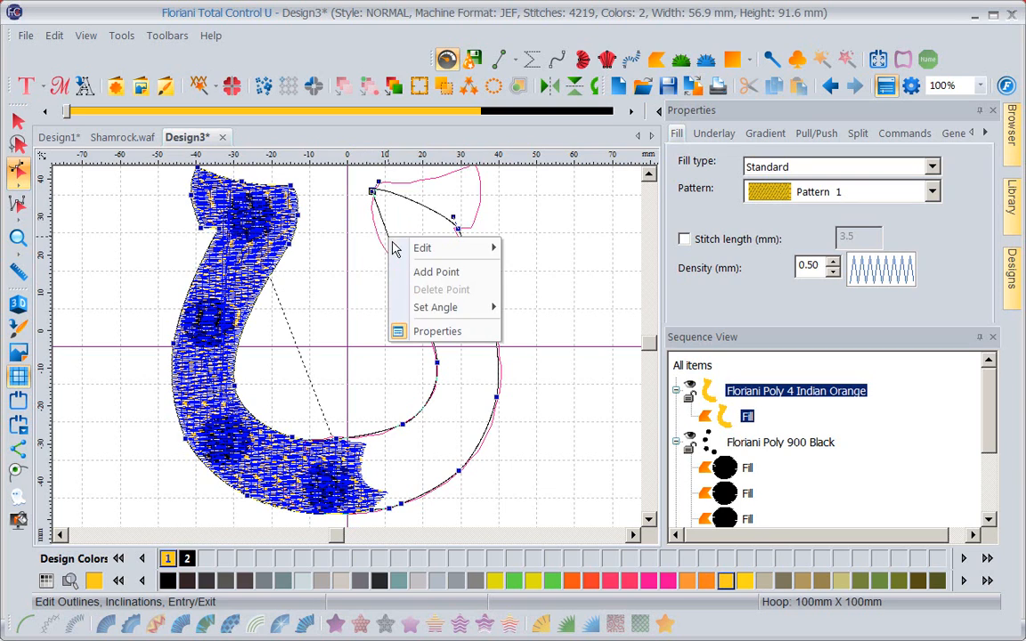
pyautogui.click(415, 270)
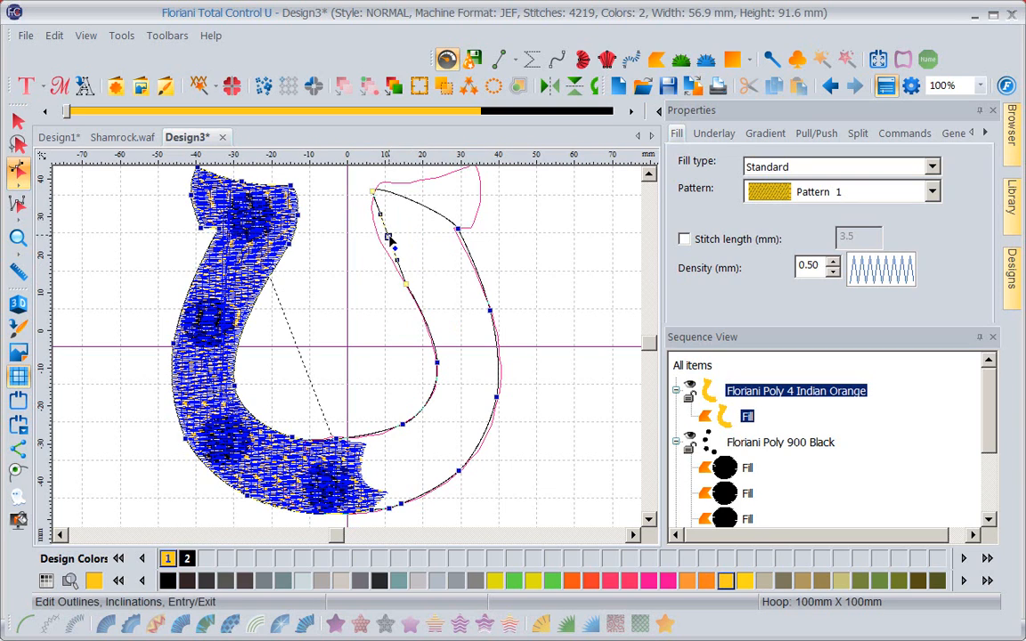
pyautogui.moveTo(389, 237); pyautogui.dragTo(379, 235)
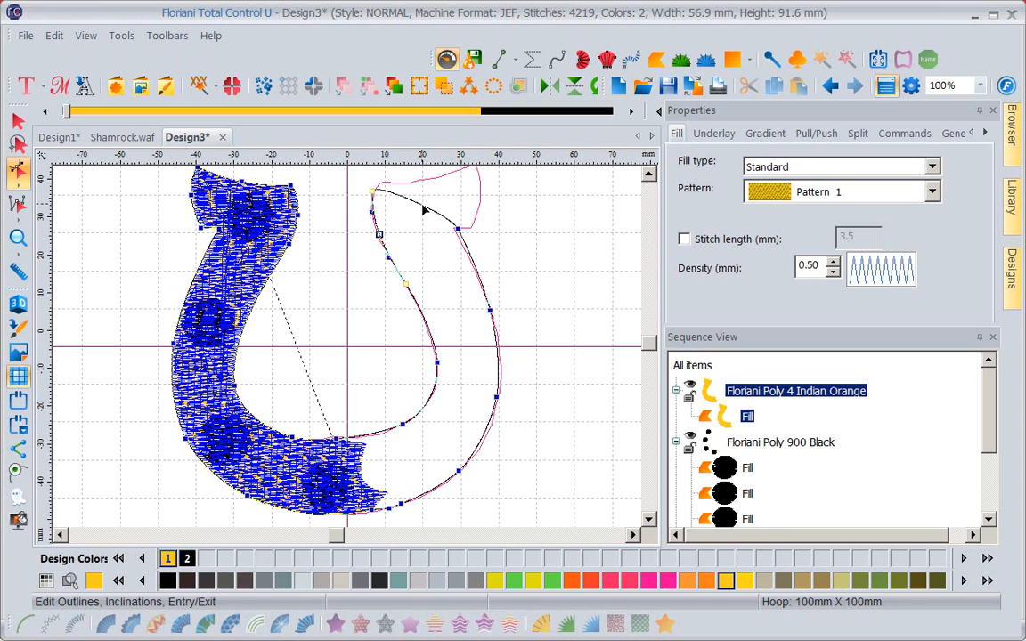
# - Add a point on the closing edge between the two arm ends and move it to the guide's top outer corner
pyautogui.rightClick(424, 211)
pyautogui.click(463, 239)
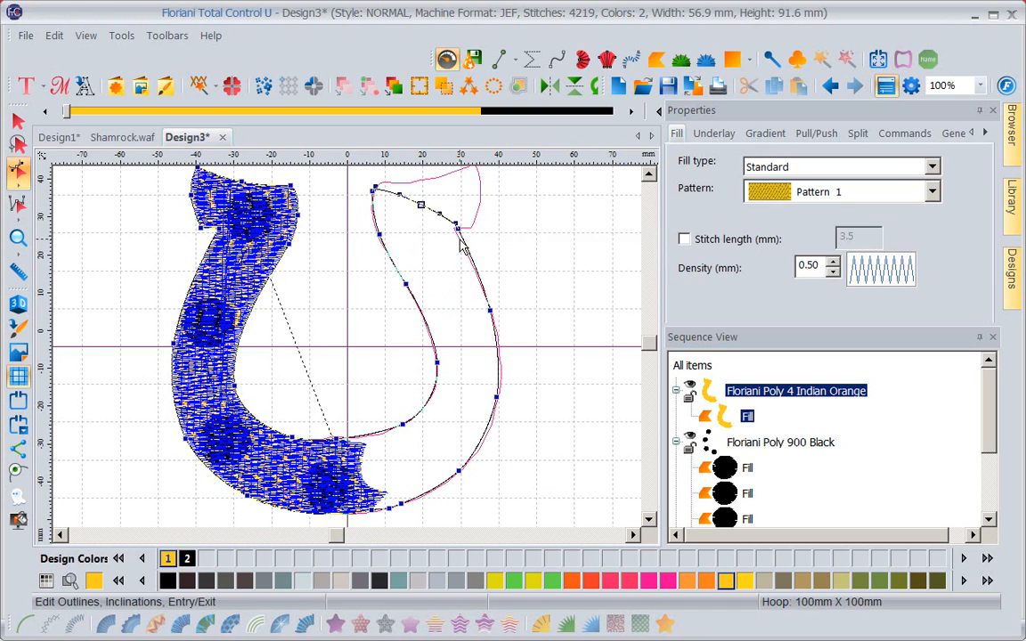
pyautogui.click(421, 206)
pyautogui.moveTo(421, 207); pyautogui.dragTo(475, 169)
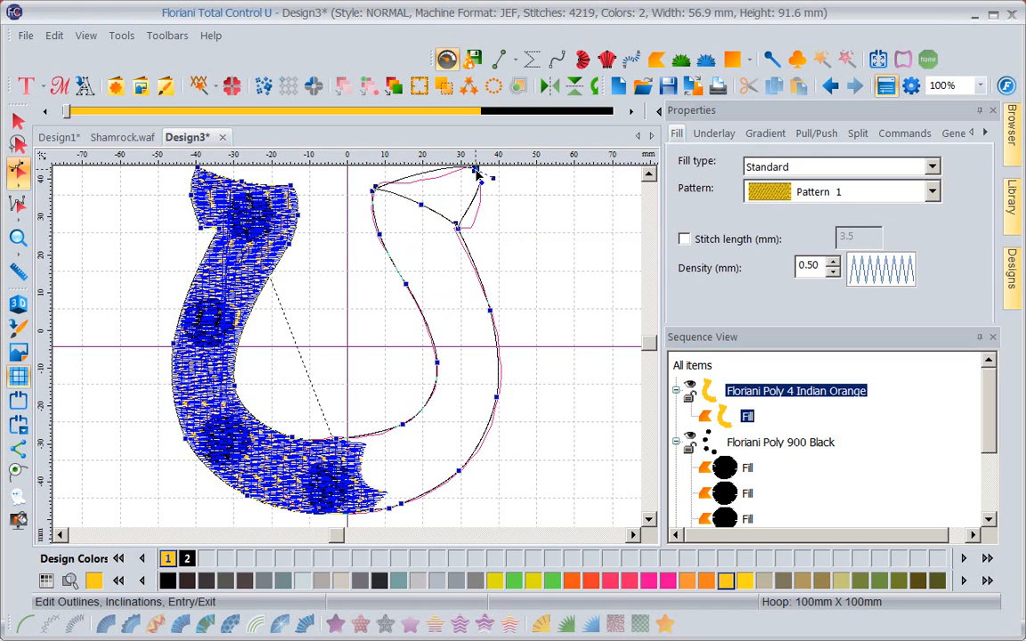
# - Add two points on the short outer edge below the arm's tip and fit that edge to the pink guide
pyautogui.scroll(2, 589, 162)
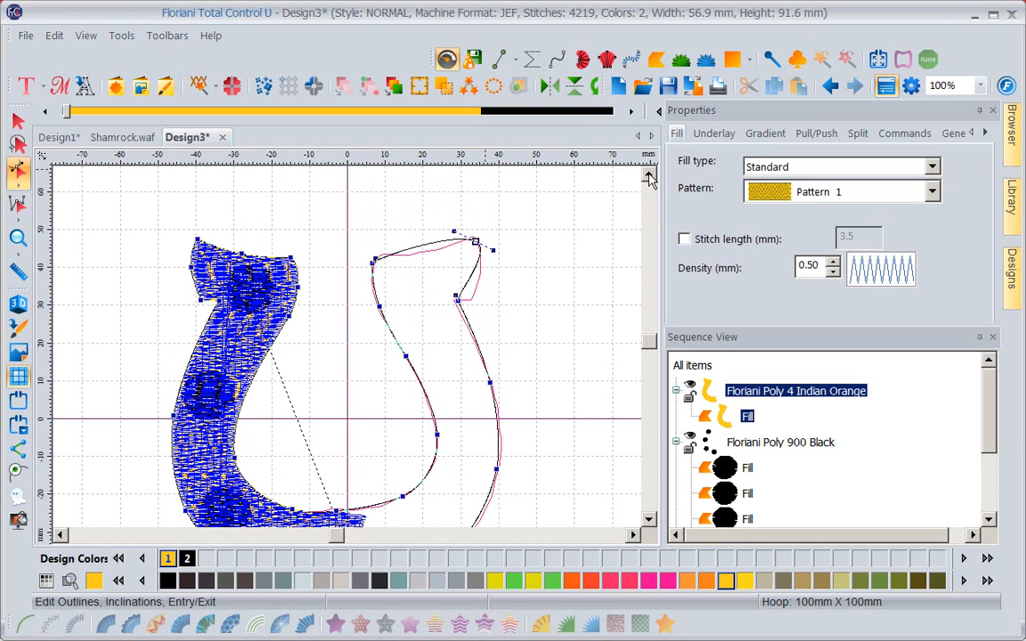
pyautogui.rightClick(472, 281)
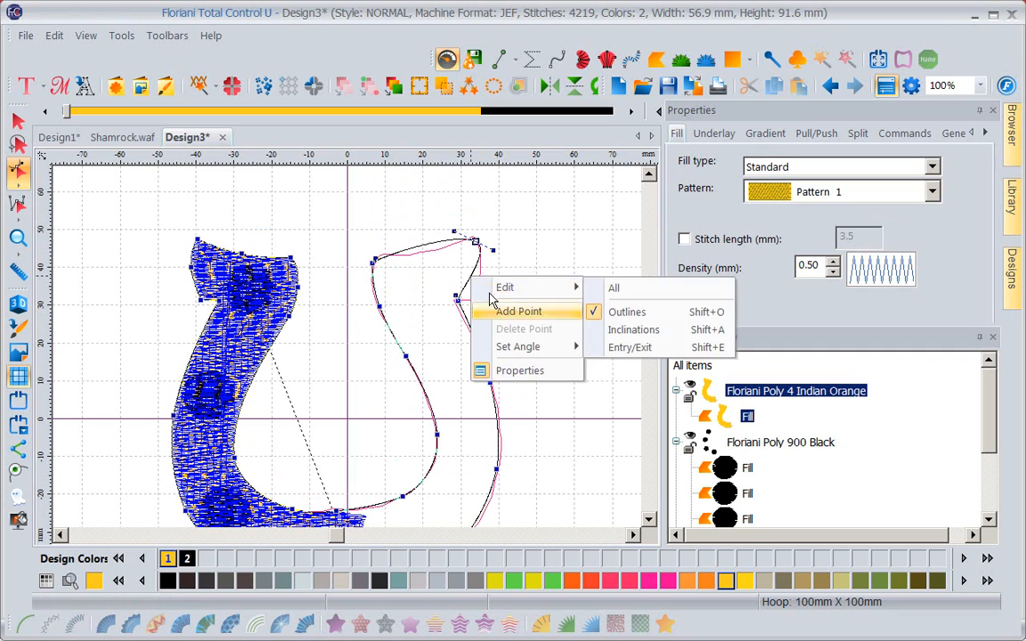
pyautogui.click(515, 312)
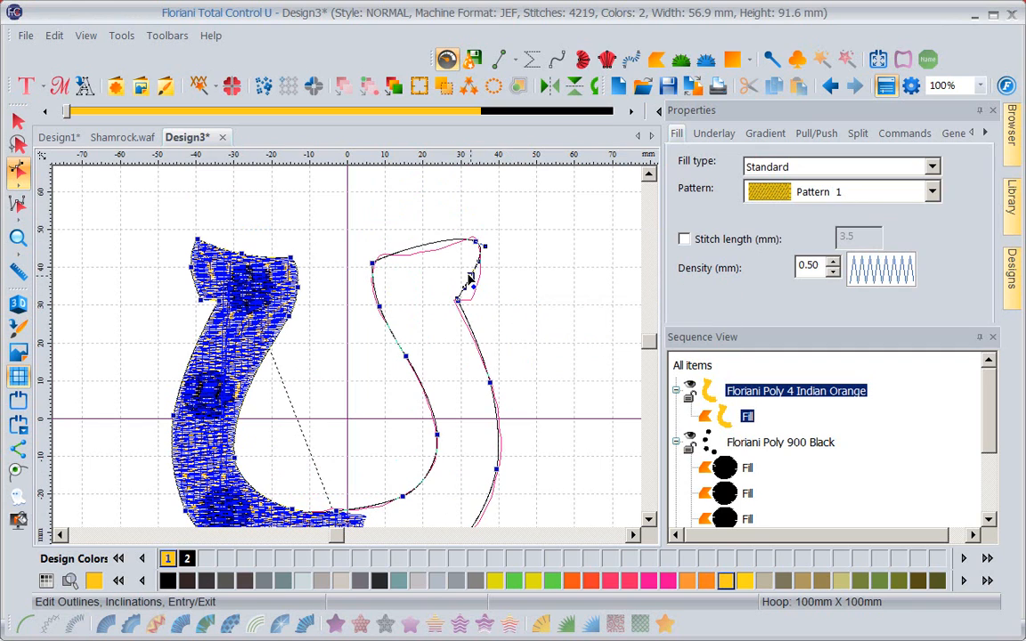
pyautogui.moveTo(471, 278); pyautogui.dragTo(478, 285)
pyautogui.rightClick(470, 298)
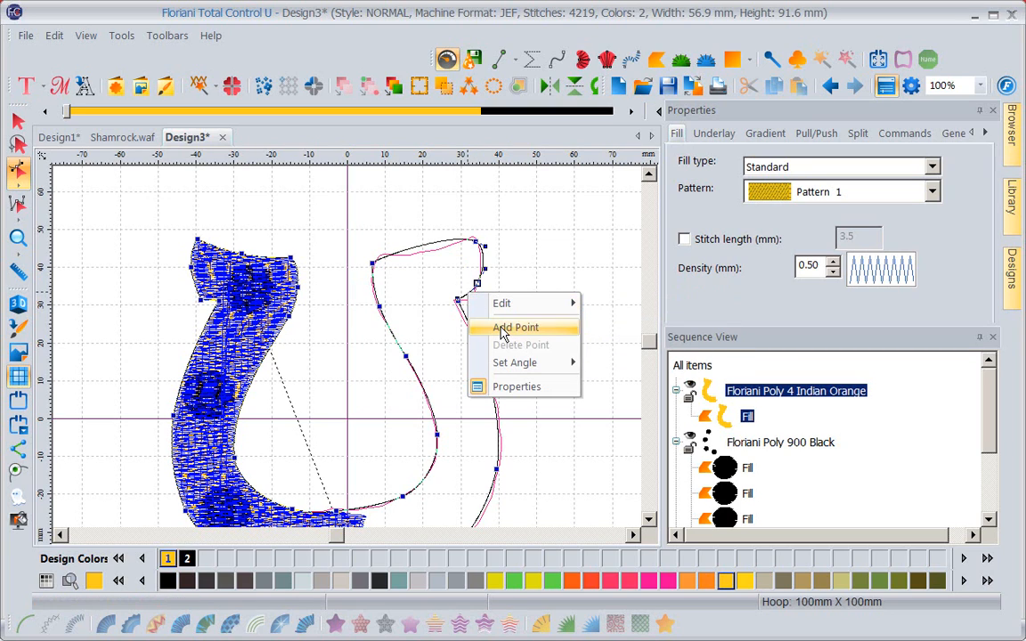
pyautogui.click(492, 324)
pyautogui.moveTo(470, 298)
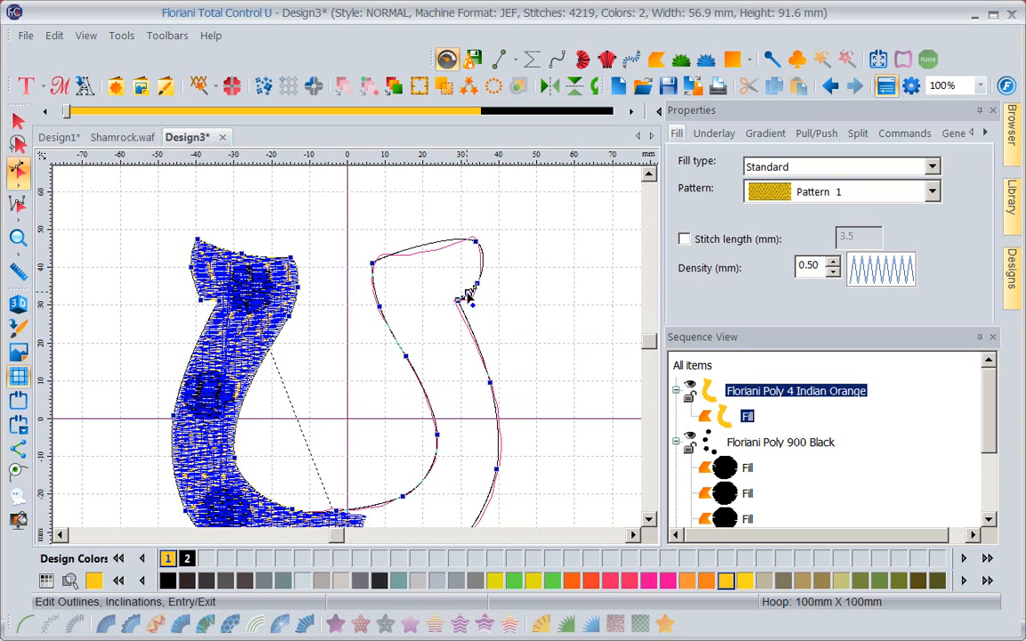
# - Add two points along the arm's top edge and move them onto the pink guide's curve
pyautogui.rightClick(429, 248)
pyautogui.click(456, 277)
pyautogui.moveTo(426, 242); pyautogui.dragTo(429, 250)
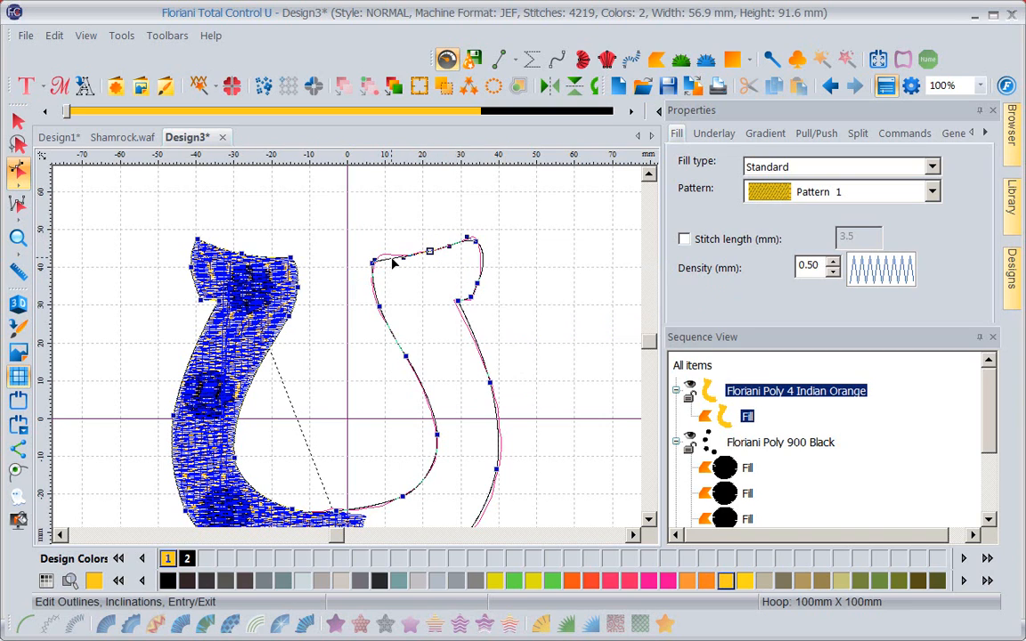
pyautogui.rightClick(392, 261)
pyautogui.click(422, 291)
pyautogui.click(390, 259)
# - Apply the outline edits to regenerate the stitches of the full horseshoe fill, and deselect it
pyautogui.press('Return')
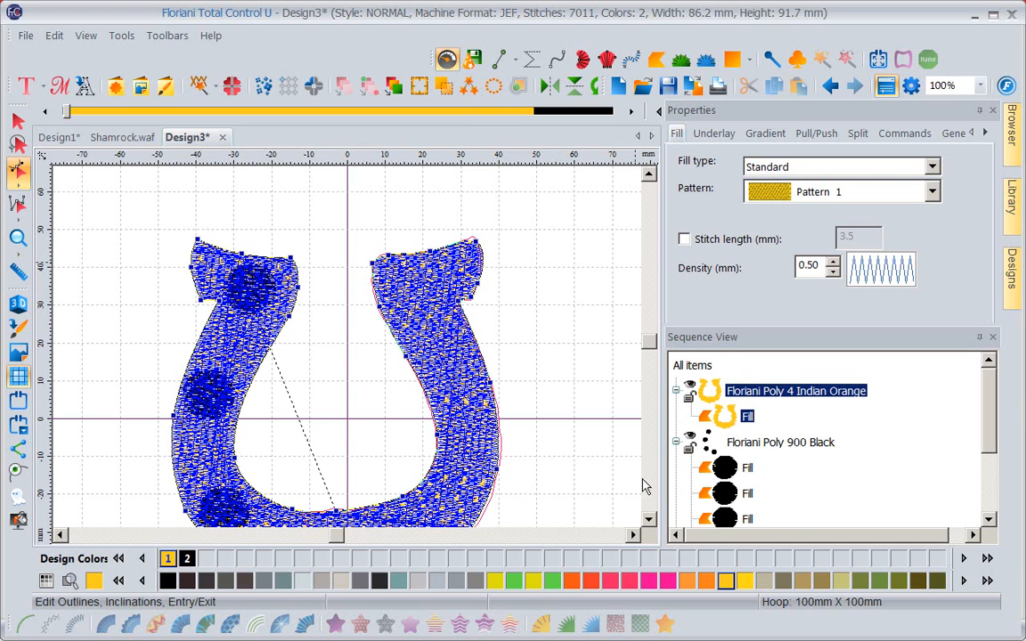
pyautogui.click(649, 522)
pyautogui.click(648, 522)
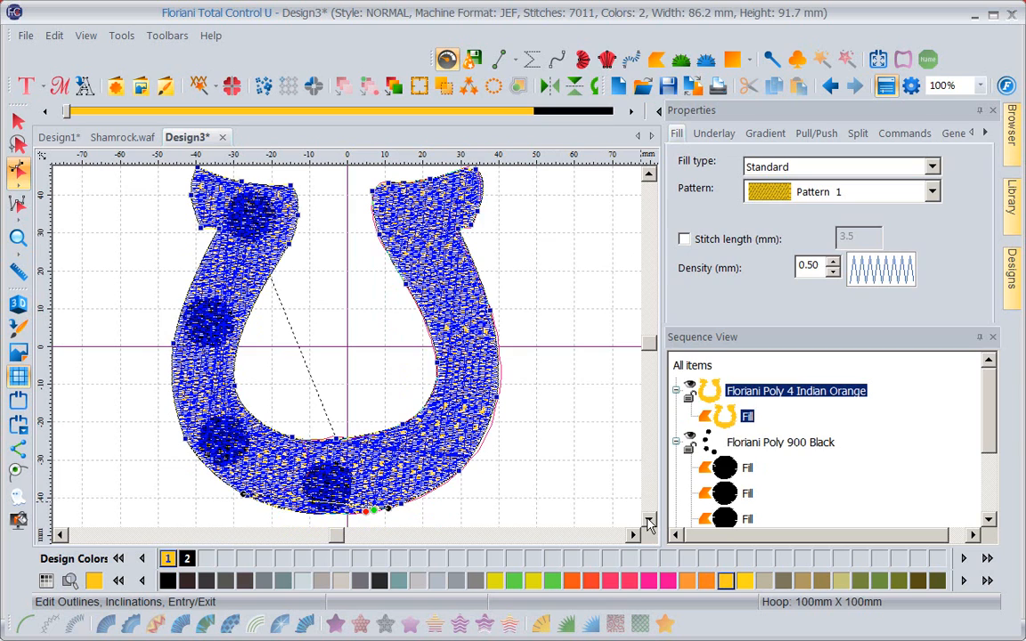
pyautogui.click(567, 338)
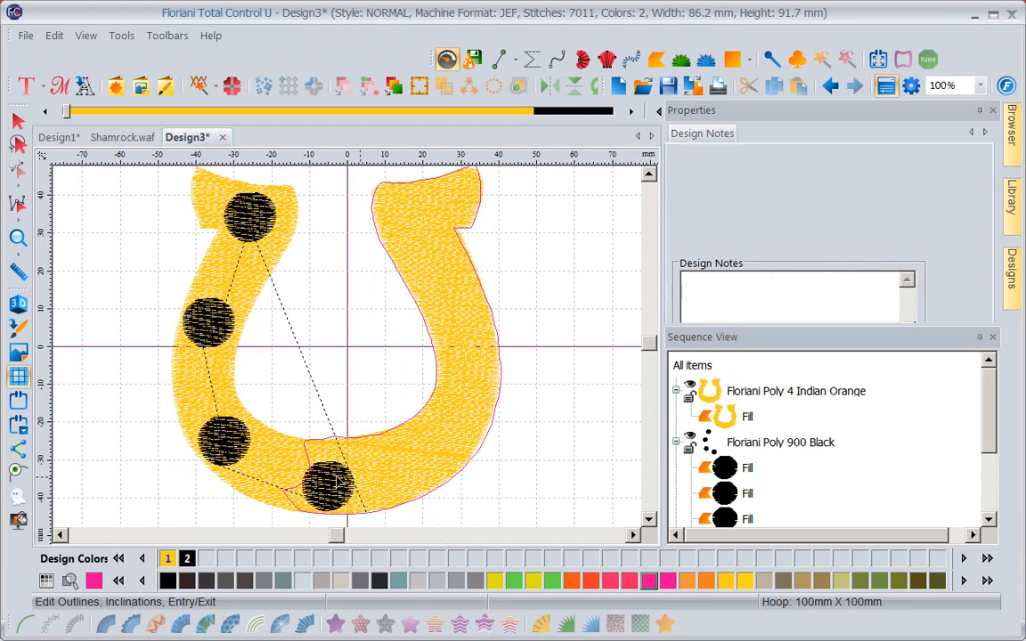
# - Place the Indian Orange horseshoe fill after the four black circles in the stitching sequence
pyautogui.click(747, 492)
pyautogui.moveTo(878, 392); pyautogui.dragTo(978, 446)
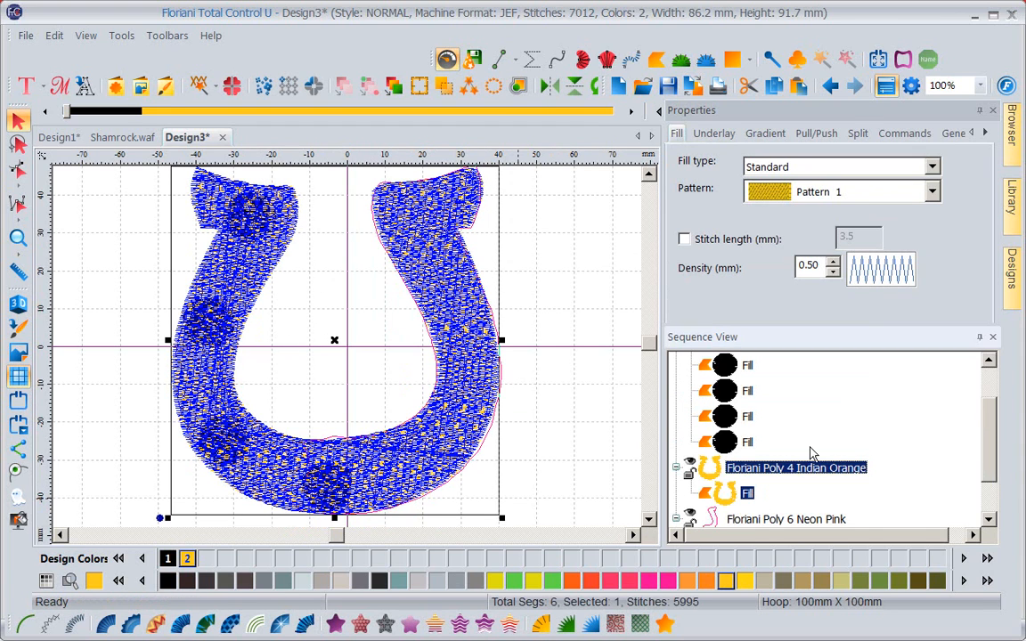
pyautogui.click(596, 442)
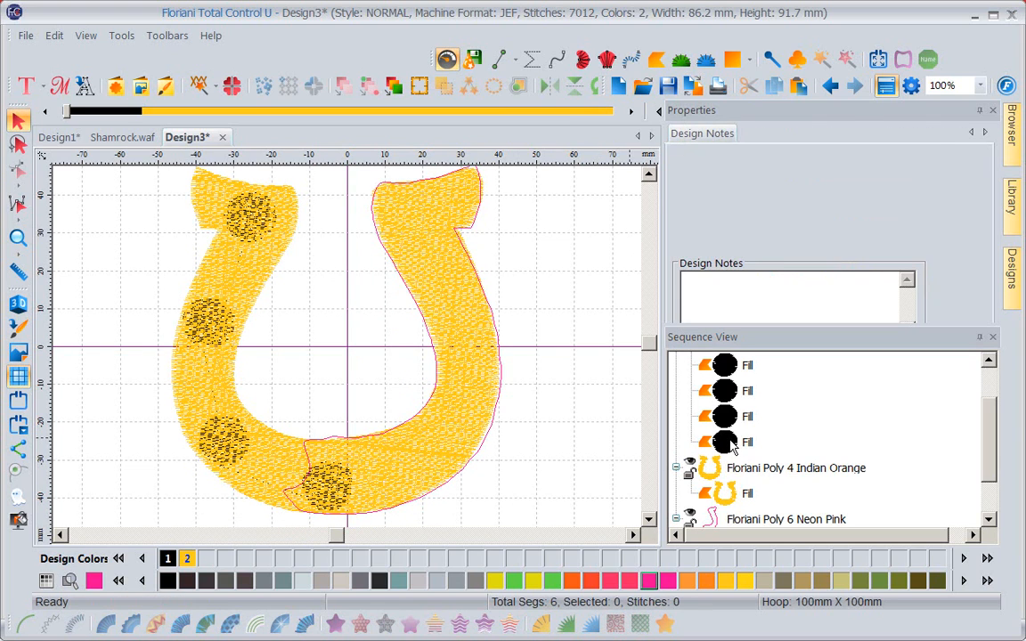
# - Duplicate the black circle at the horseshoe's base and place the copy on the lower curve of the new arm
pyautogui.click(718, 445)
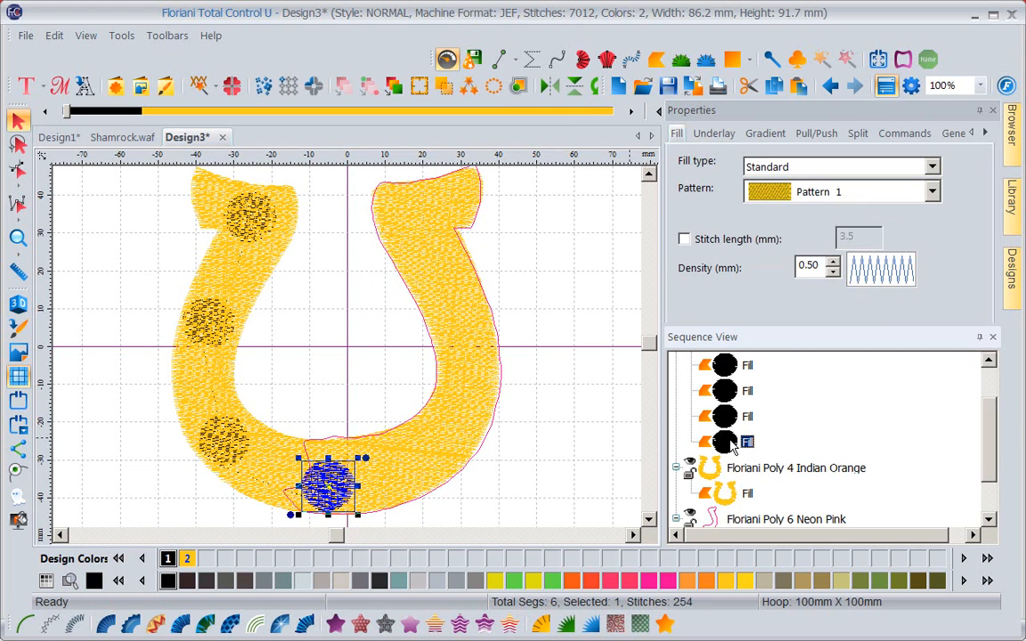
pyautogui.rightClick(330, 486)
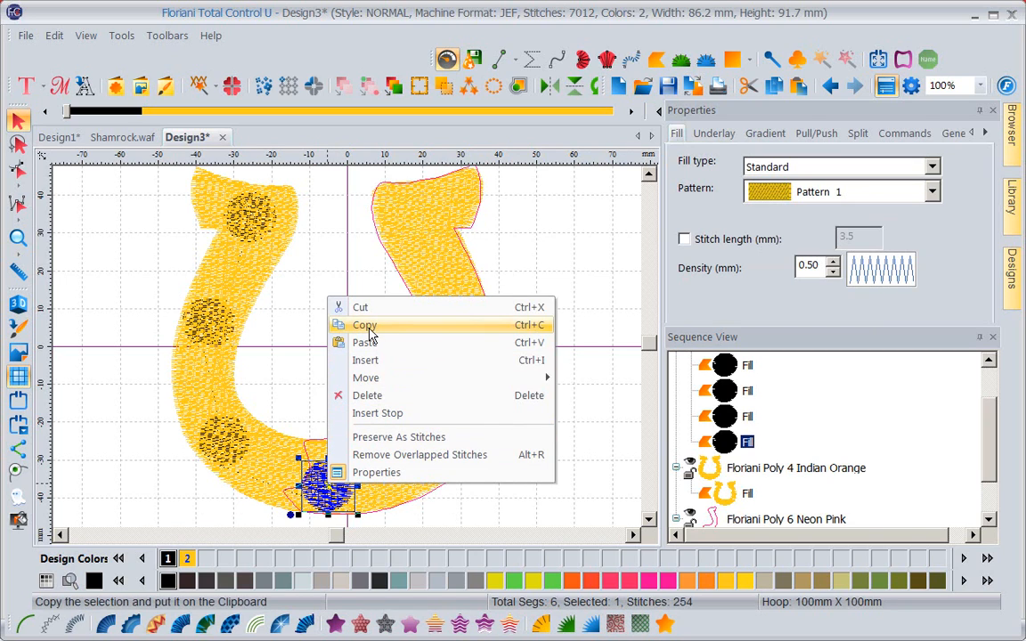
pyautogui.click(347, 325)
pyautogui.rightClick(330, 486)
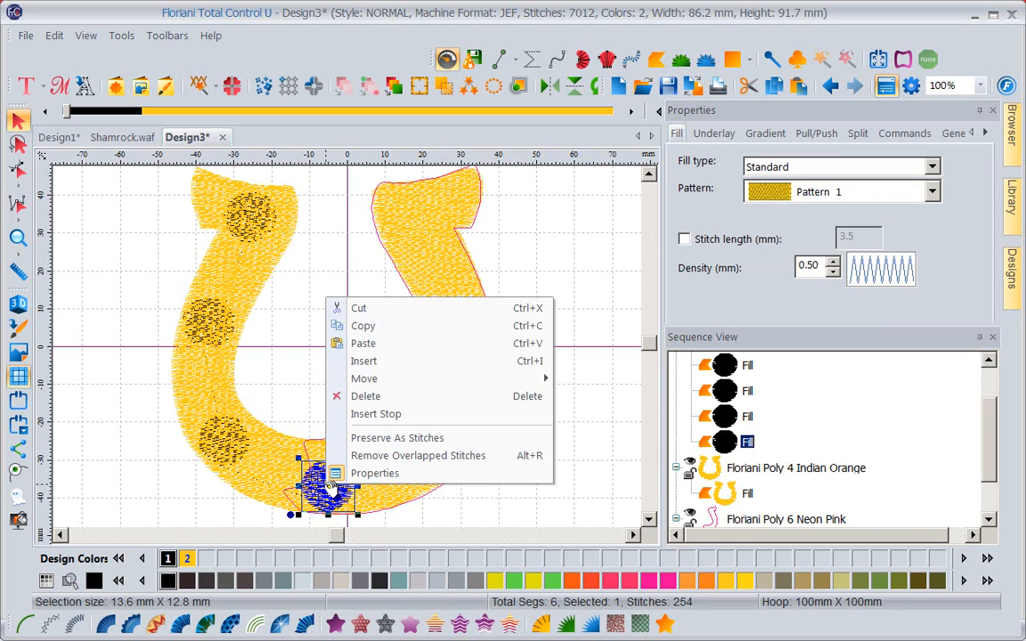
pyautogui.click(352, 343)
pyautogui.moveTo(332, 491); pyautogui.dragTo(424, 465)
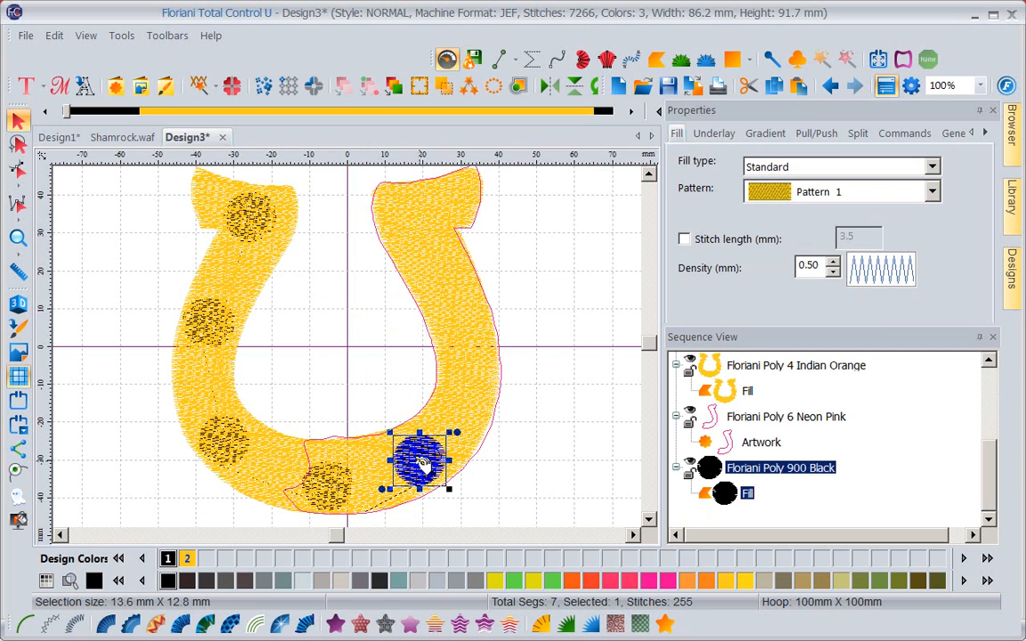
# - Duplicate the new circle and place the copy midway up the new arm, level with its counterpart opposite
pyautogui.rightClick(424, 465)
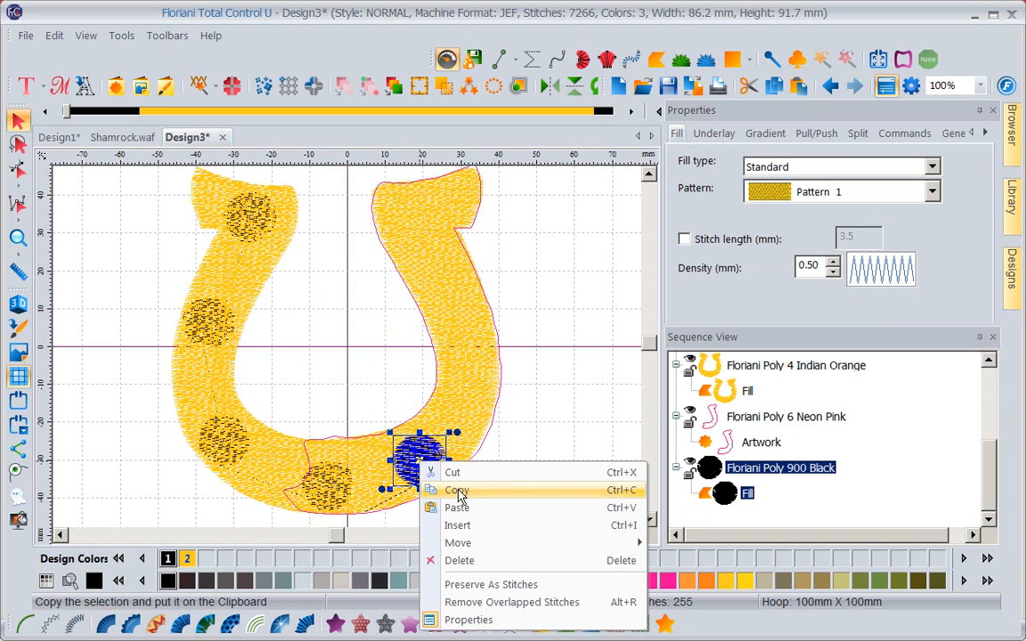
pyautogui.click(458, 492)
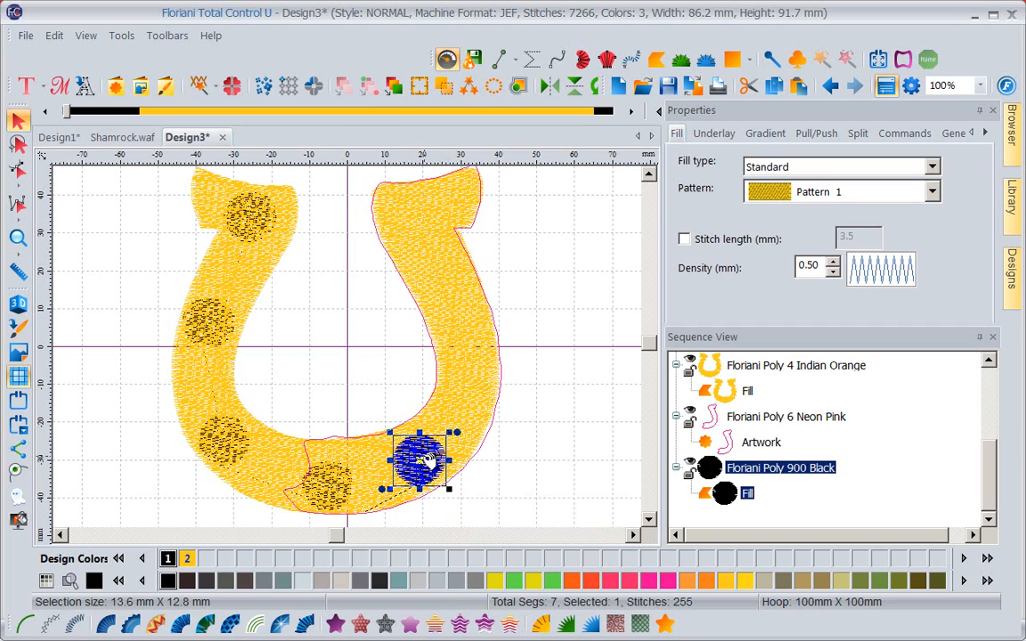
pyautogui.rightClick(428, 461)
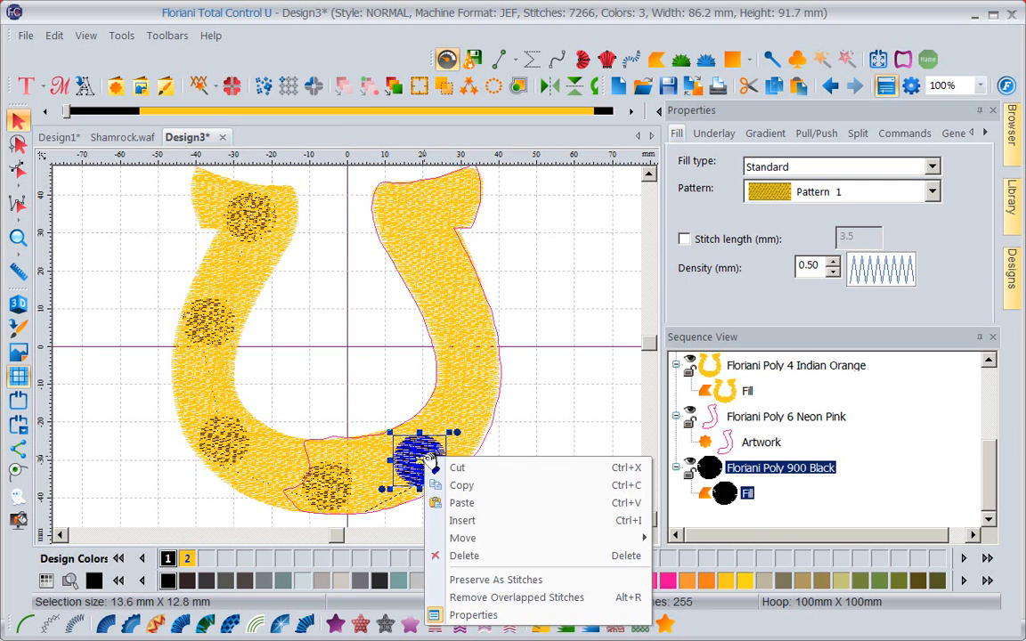
pyautogui.click(515, 507)
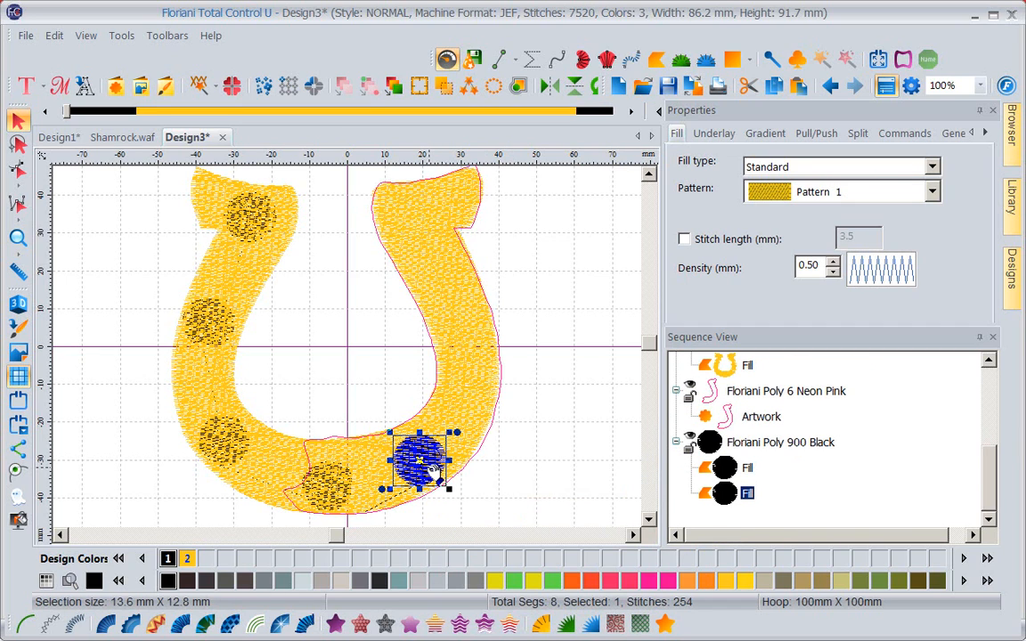
pyautogui.moveTo(427, 462); pyautogui.dragTo(469, 334)
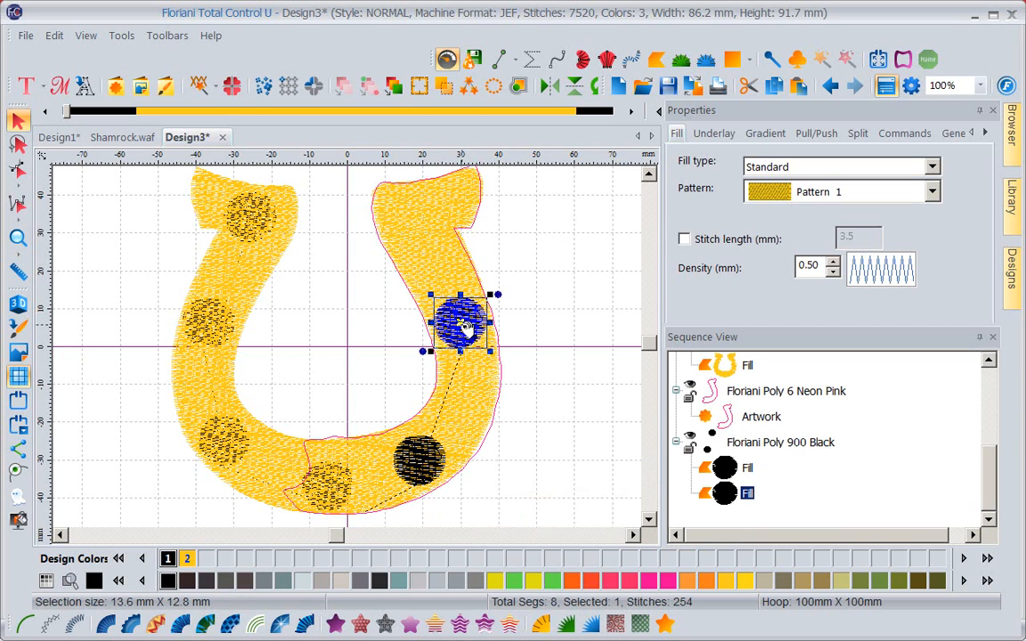
# - Duplicate the mid-arm circle and place the copy near the tip of the new arm, level with its counterpart opposite
pyautogui.rightClick(465, 328)
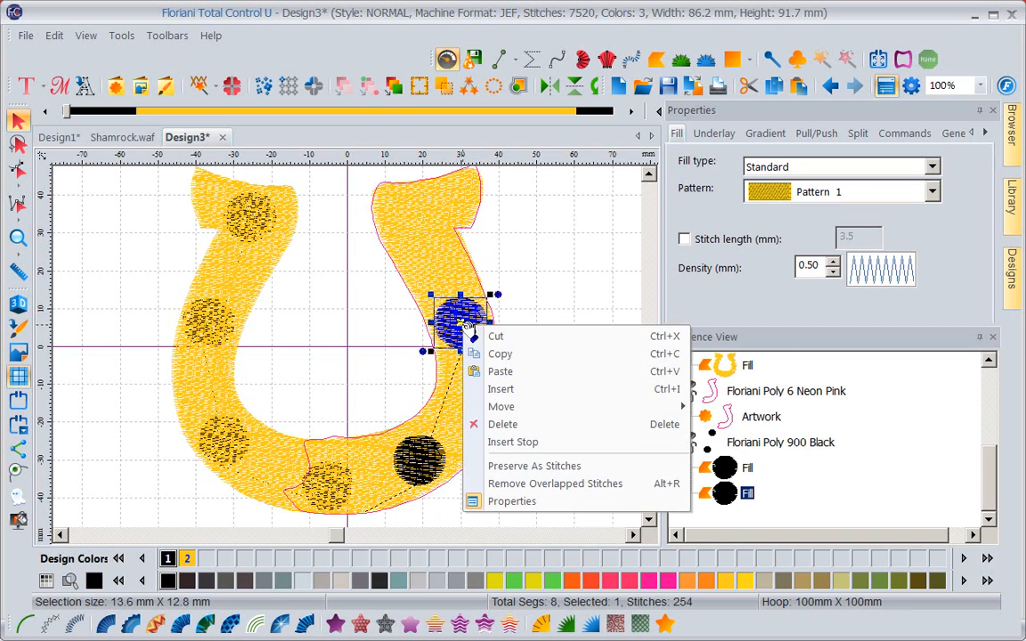
pyautogui.click(496, 353)
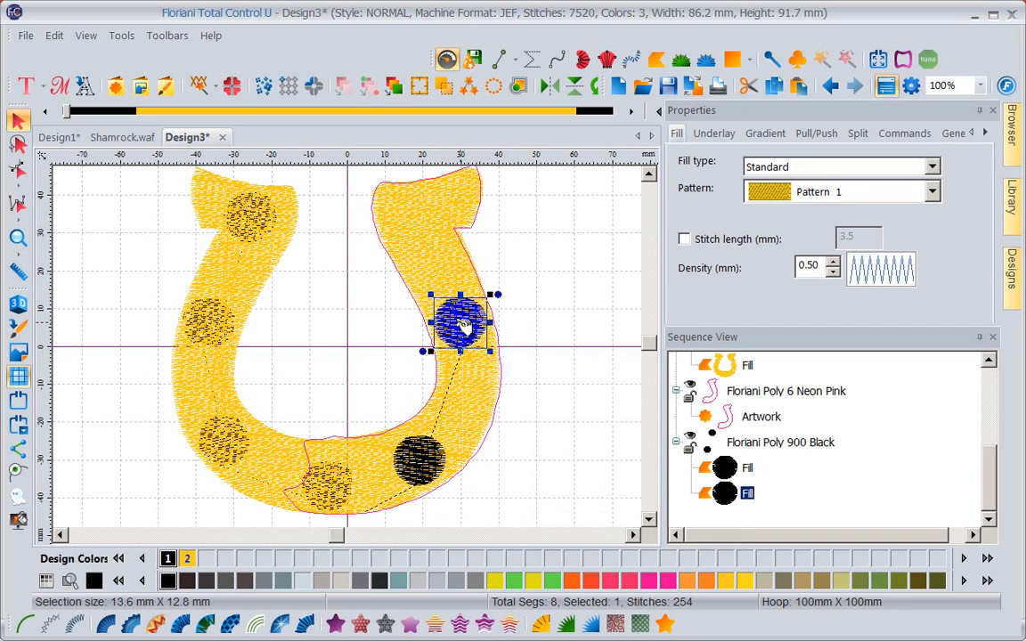
pyautogui.rightClick(465, 328)
pyautogui.click(500, 367)
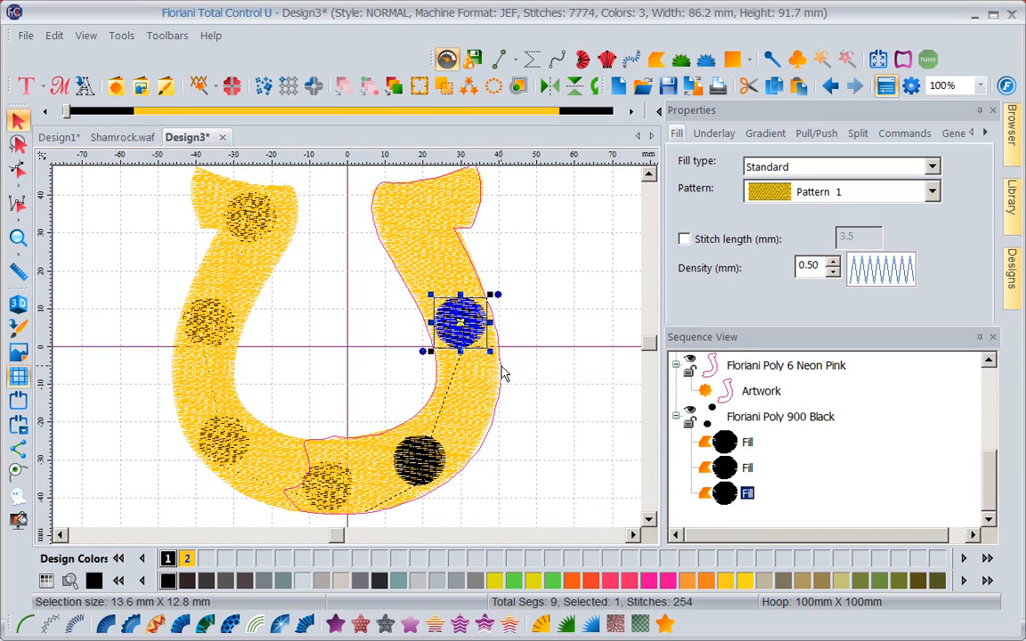
pyautogui.moveTo(463, 319); pyautogui.dragTo(417, 219)
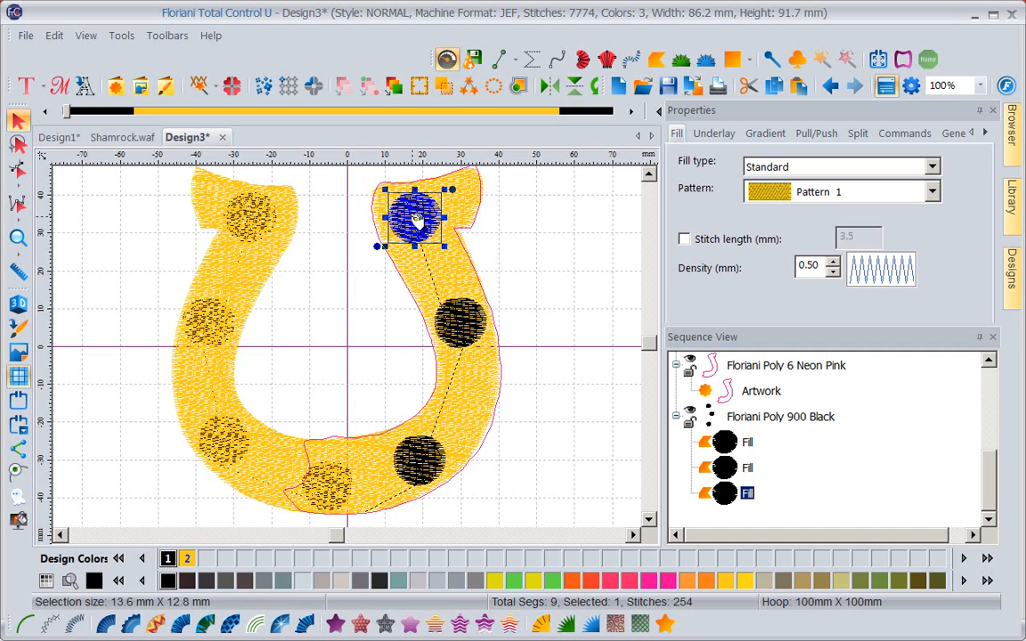
# - Move the group of three new black circles ahead of the orange horseshoe in the stitching sequence
pyautogui.click(509, 263)
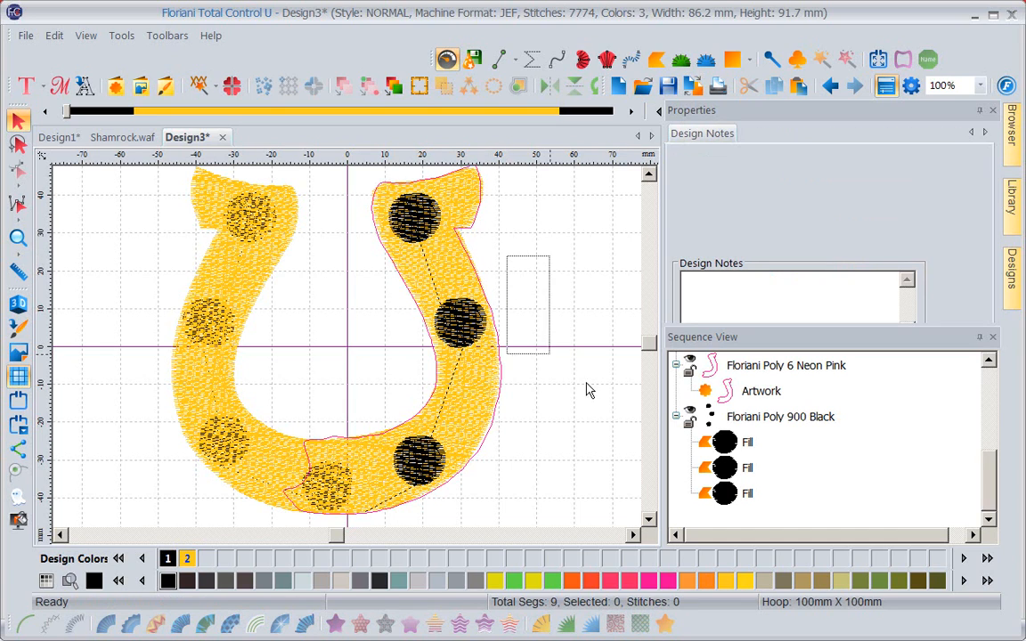
pyautogui.click(989, 362)
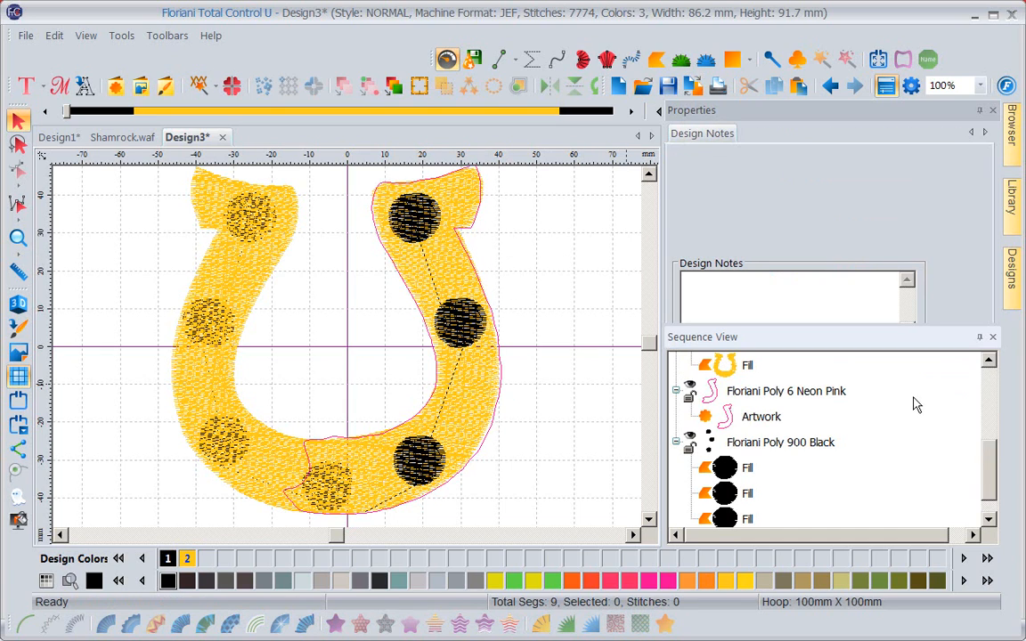
pyautogui.moveTo(766, 449); pyautogui.dragTo(724, 387)
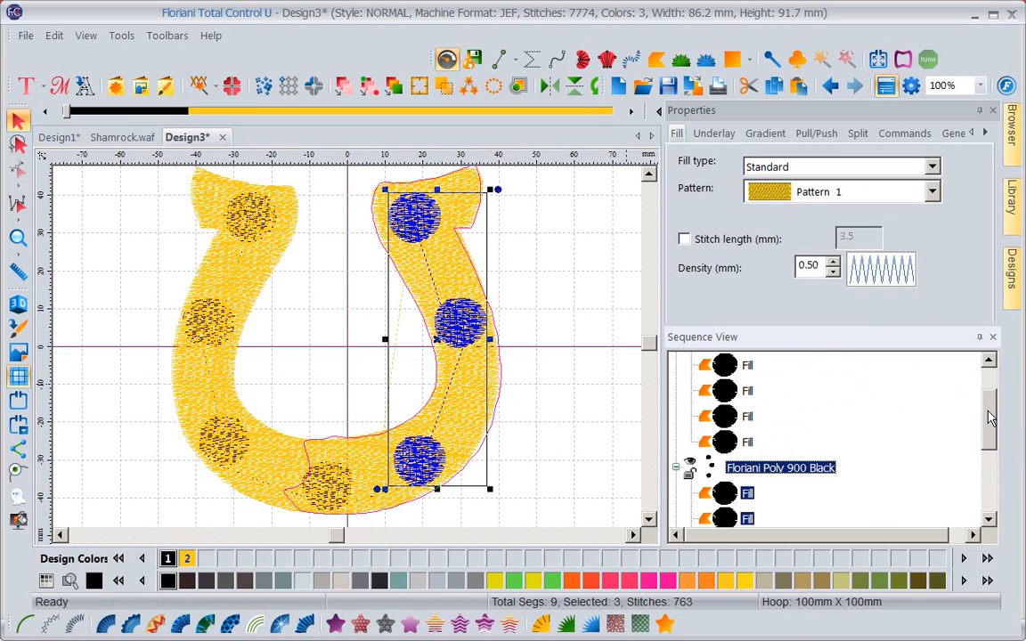
# - Select both black circle groups and assign them the design's Floriani Poly Black (900) so they merge into one color group
pyautogui.moveTo(985, 412); pyautogui.dragTo(885, 355)
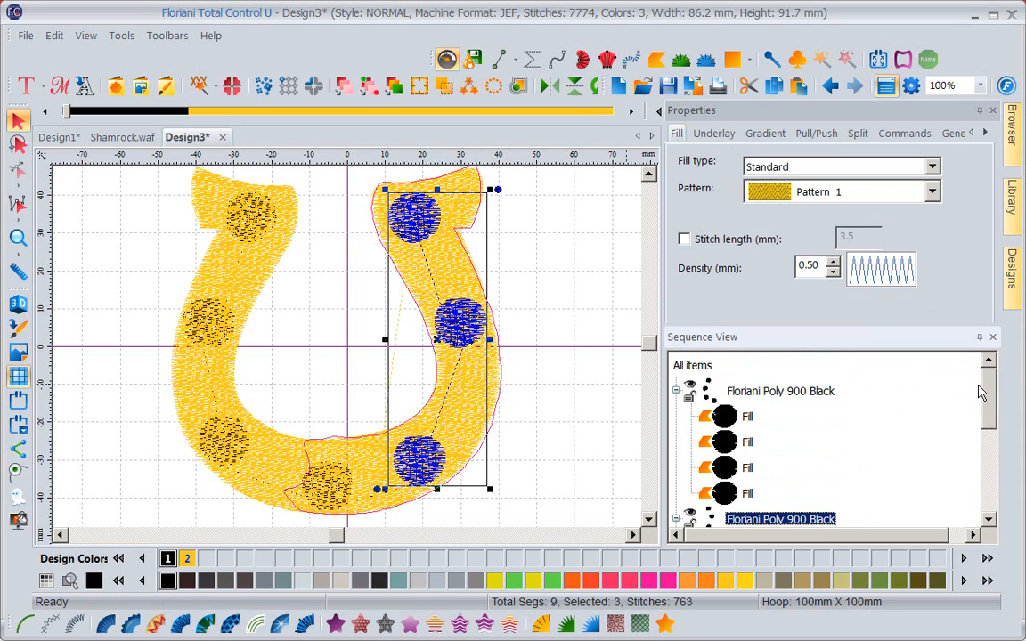
pyautogui.click(774, 393)
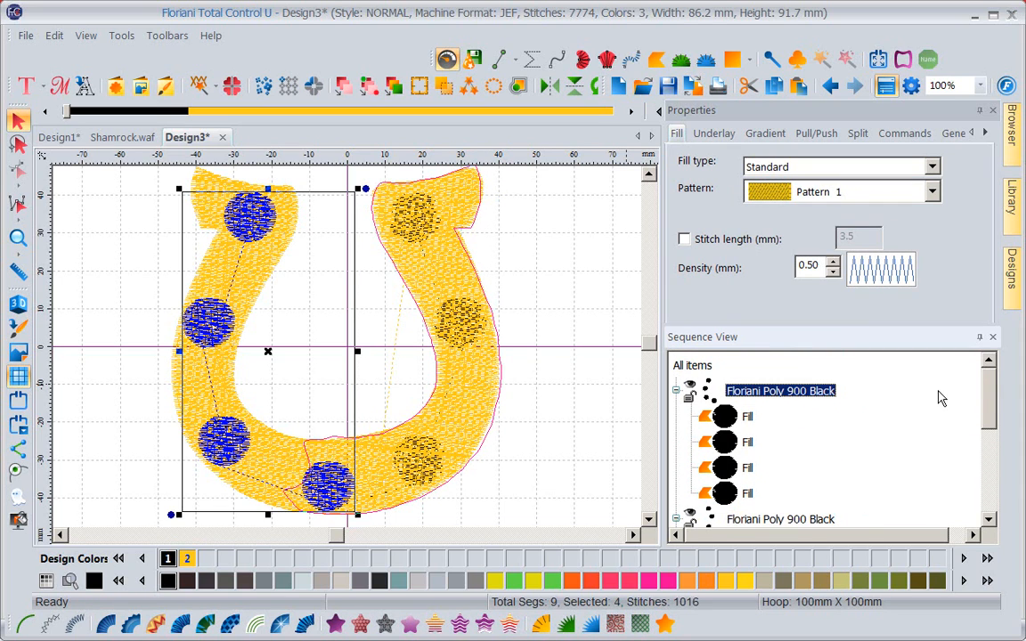
pyautogui.scroll(-1, 989, 428)
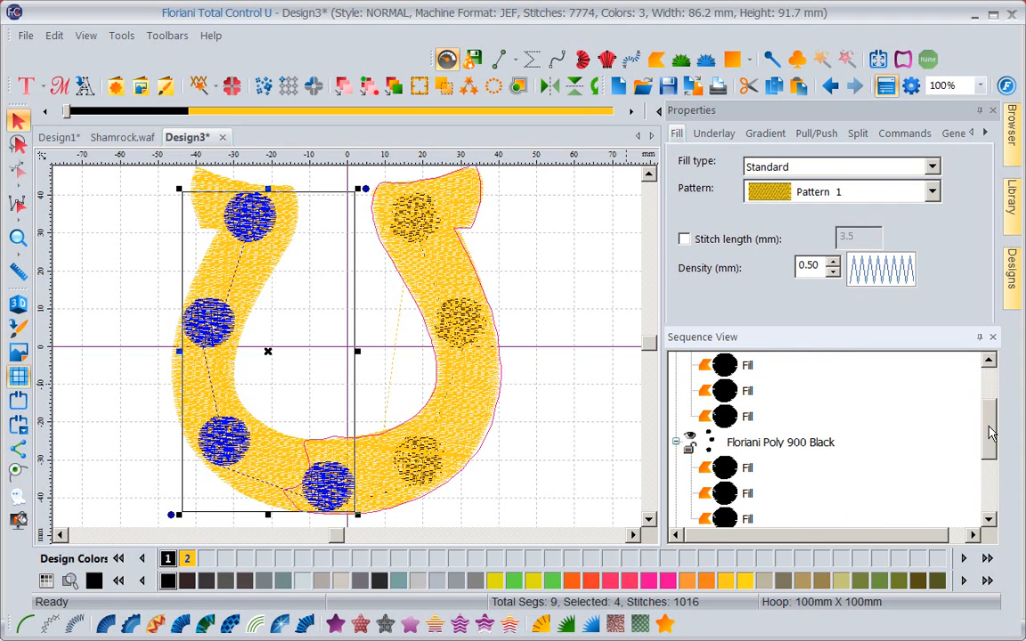
pyautogui.keyDown('ctrl'); pyautogui.click(802, 443); pyautogui.keyUp('ctrl')
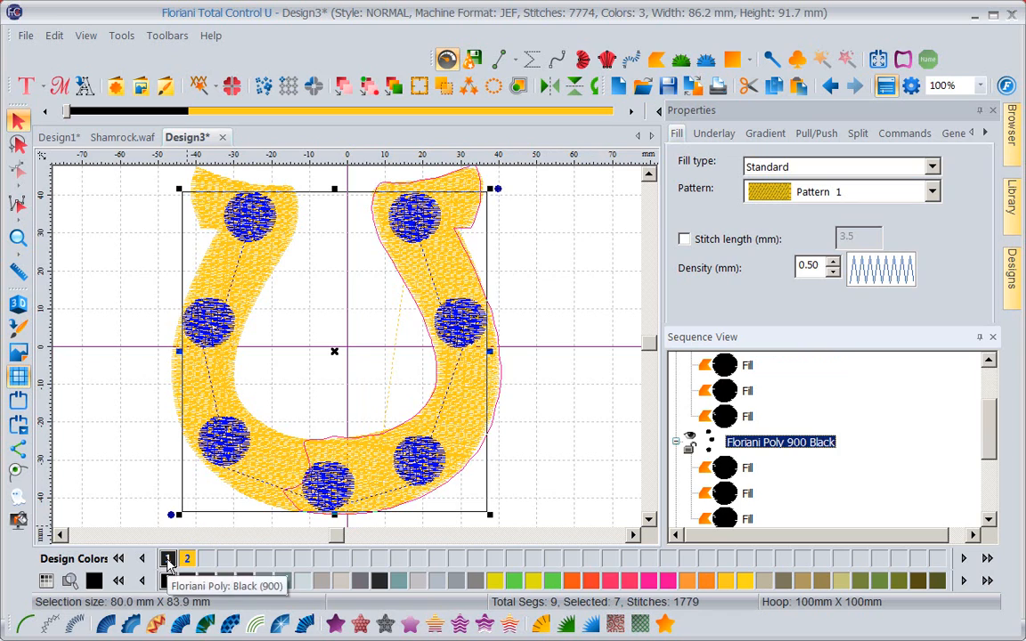
pyautogui.click(168, 559)
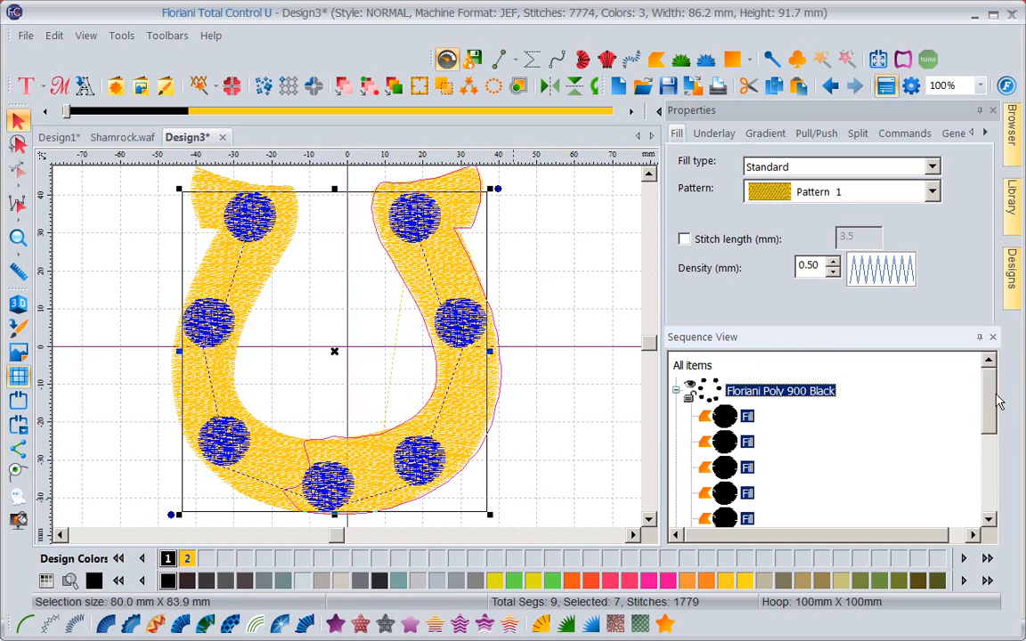
pyautogui.moveTo(994, 403); pyautogui.dragTo(982, 460)
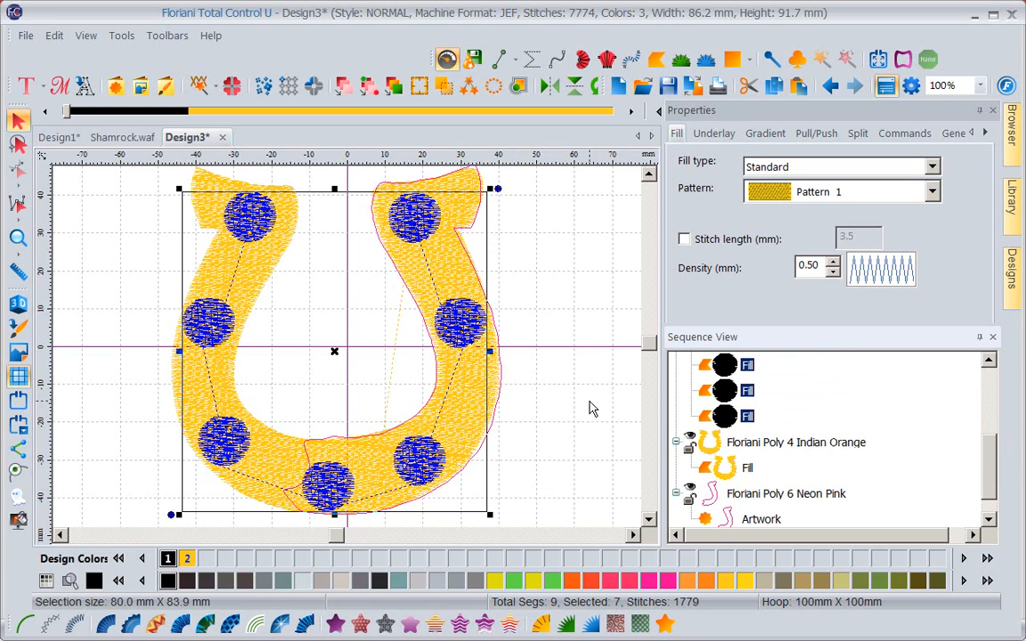
pyautogui.moveTo(994, 465); pyautogui.dragTo(985, 390)
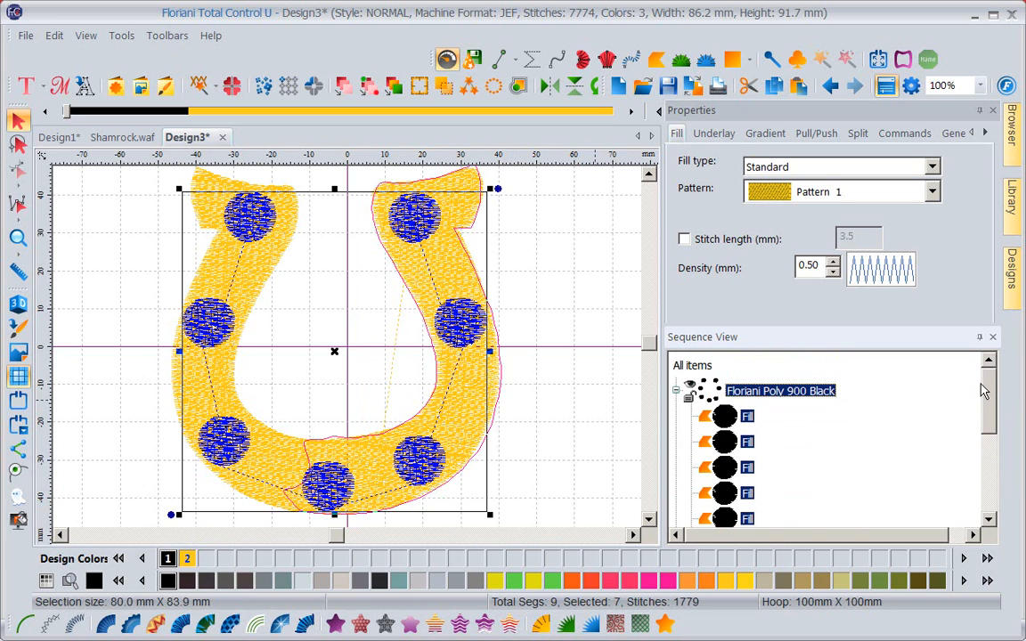
pyautogui.click(603, 403)
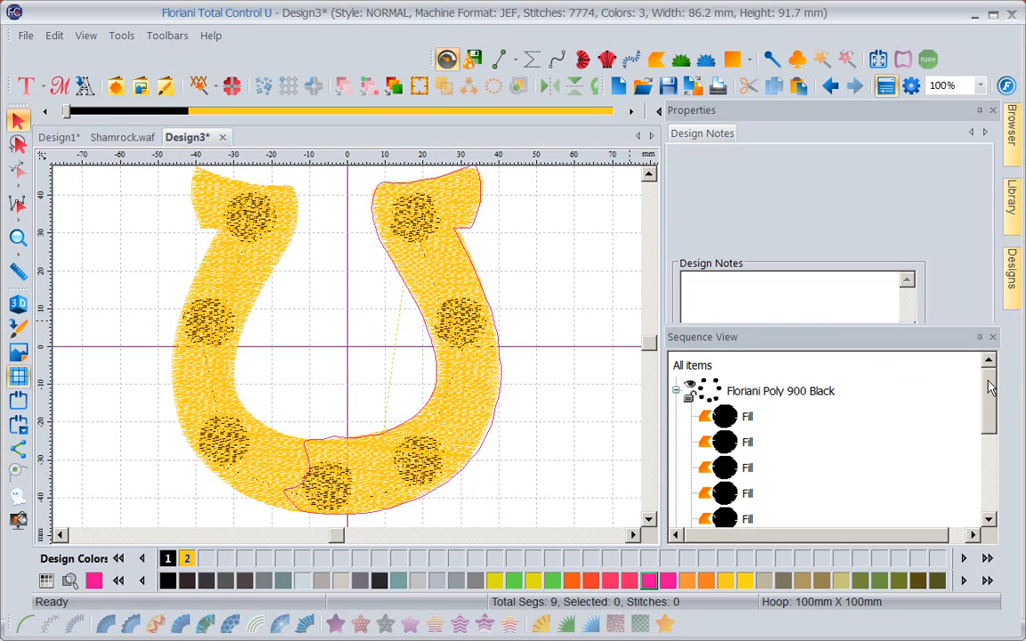
# - Move the Indian Orange horseshoe fill ahead of the black circle group in the stitching sequence
pyautogui.scroll(-3, 992, 481)
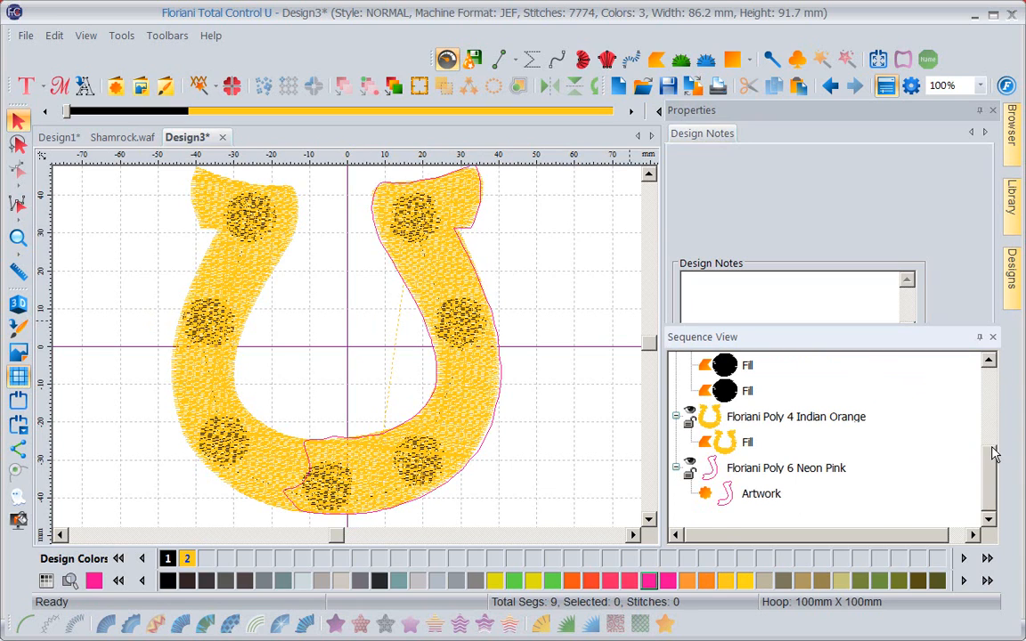
pyautogui.scroll(3, 995, 455)
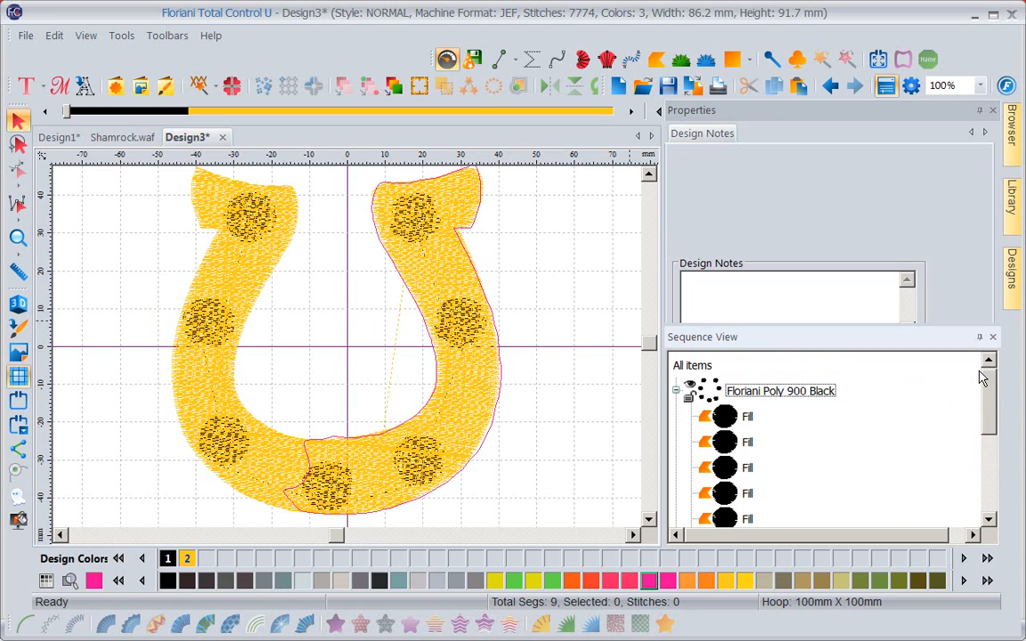
pyautogui.click(677, 391)
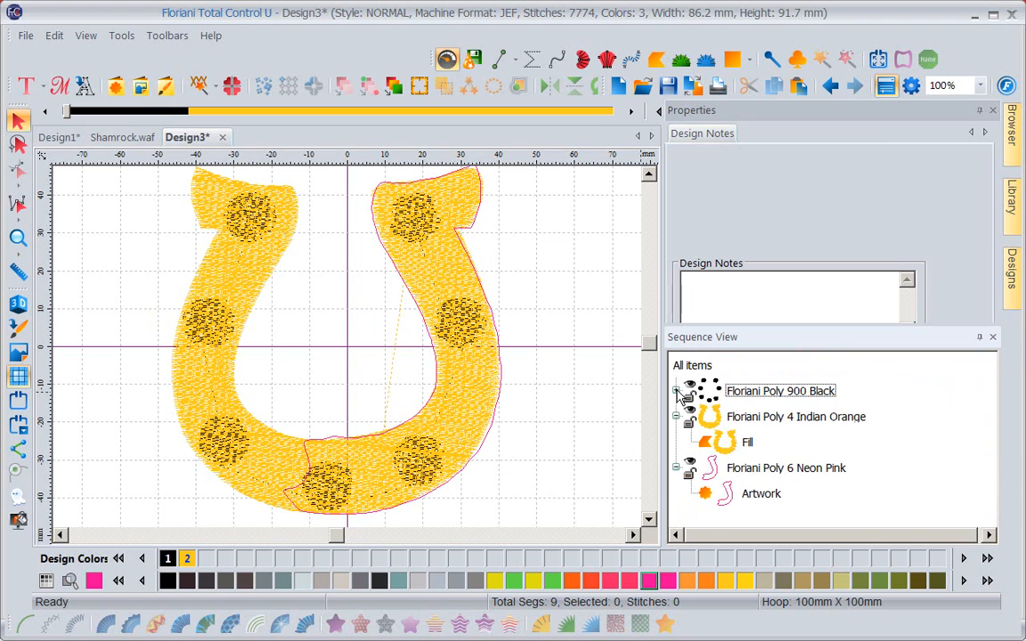
pyautogui.click(743, 423)
pyautogui.moveTo(742, 423); pyautogui.dragTo(726, 366)
pyautogui.click(565, 366)
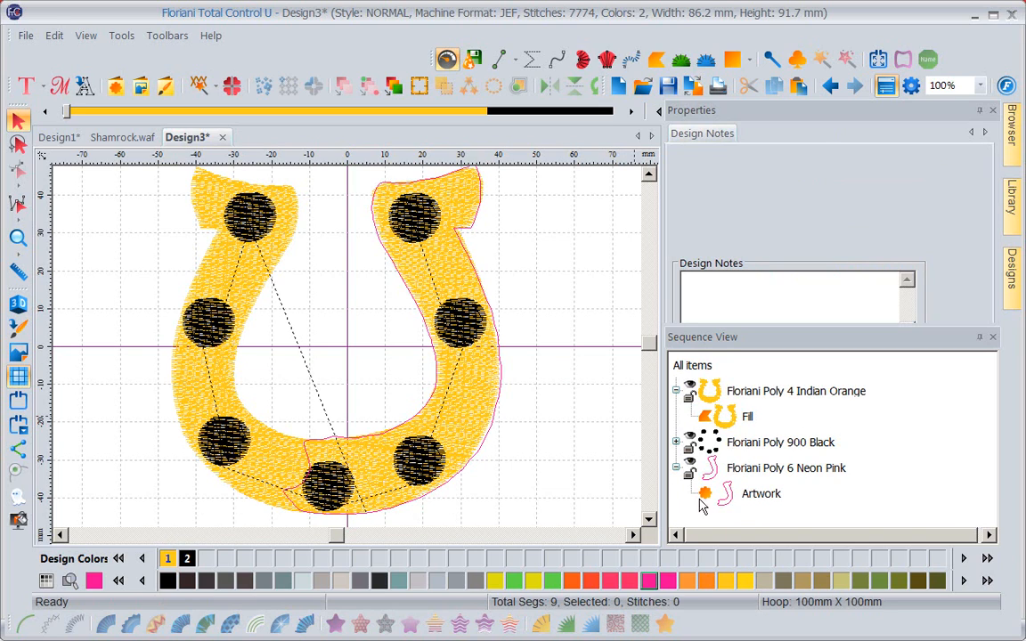
# - Delete the Neon Pink outline artwork from the design and preview the stitching from start to finish
pyautogui.click(759, 477)
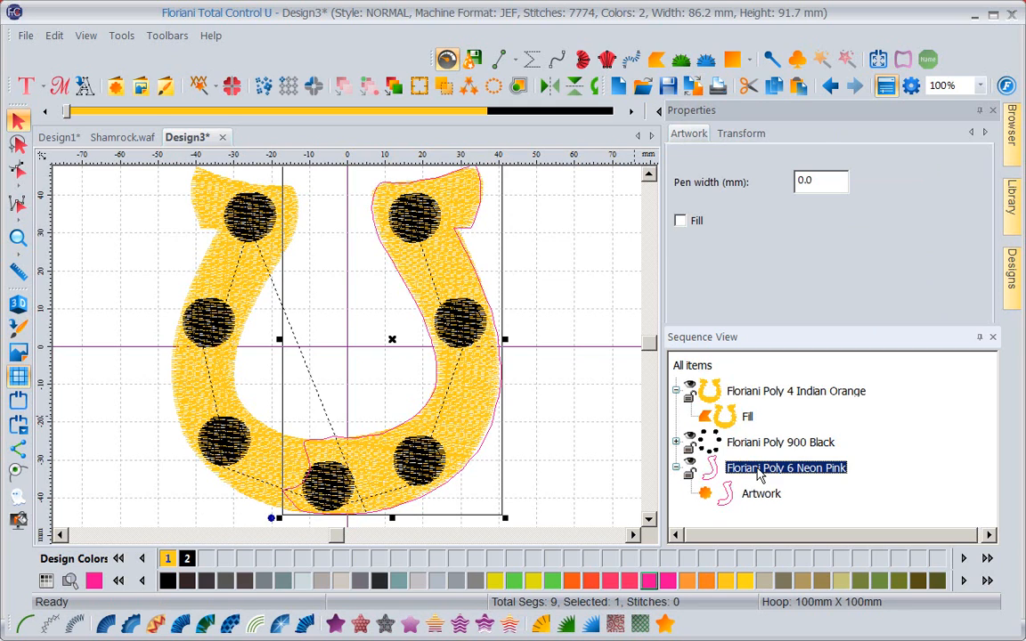
pyautogui.press('Delete')
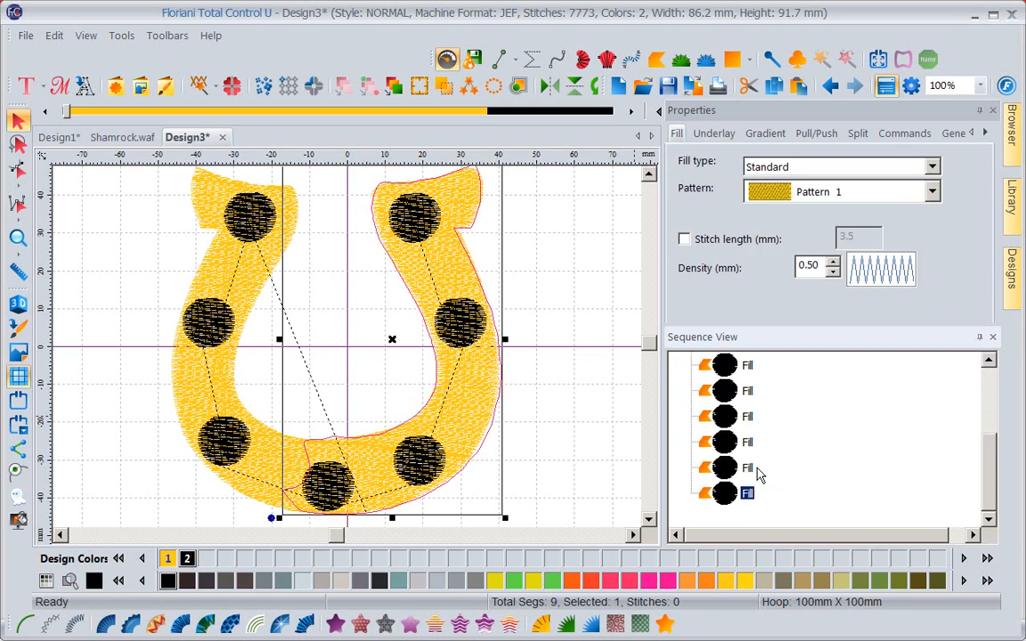
pyautogui.click(500, 350)
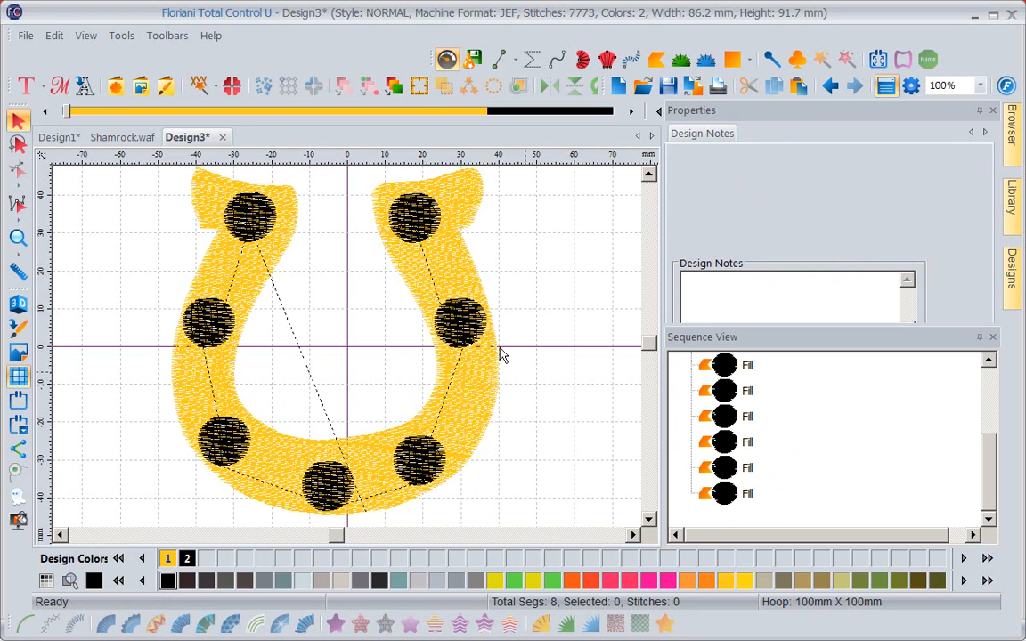
pyautogui.moveTo(67, 113)
pyautogui.mouseDown()
pyautogui.moveTo(196, 156)
pyautogui.moveTo(631, 192)
pyautogui.mouseUp()
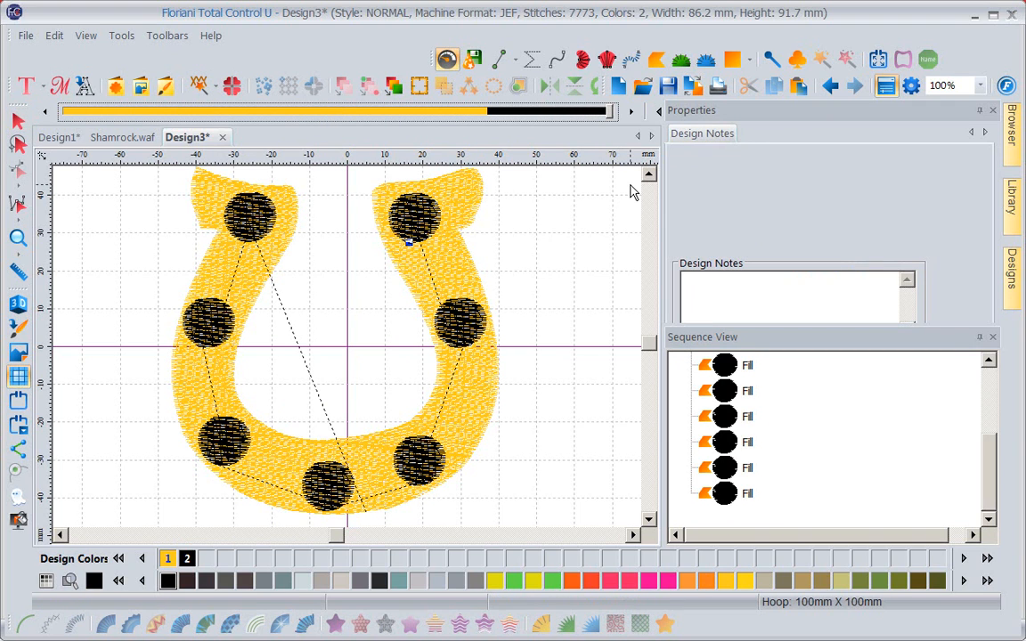